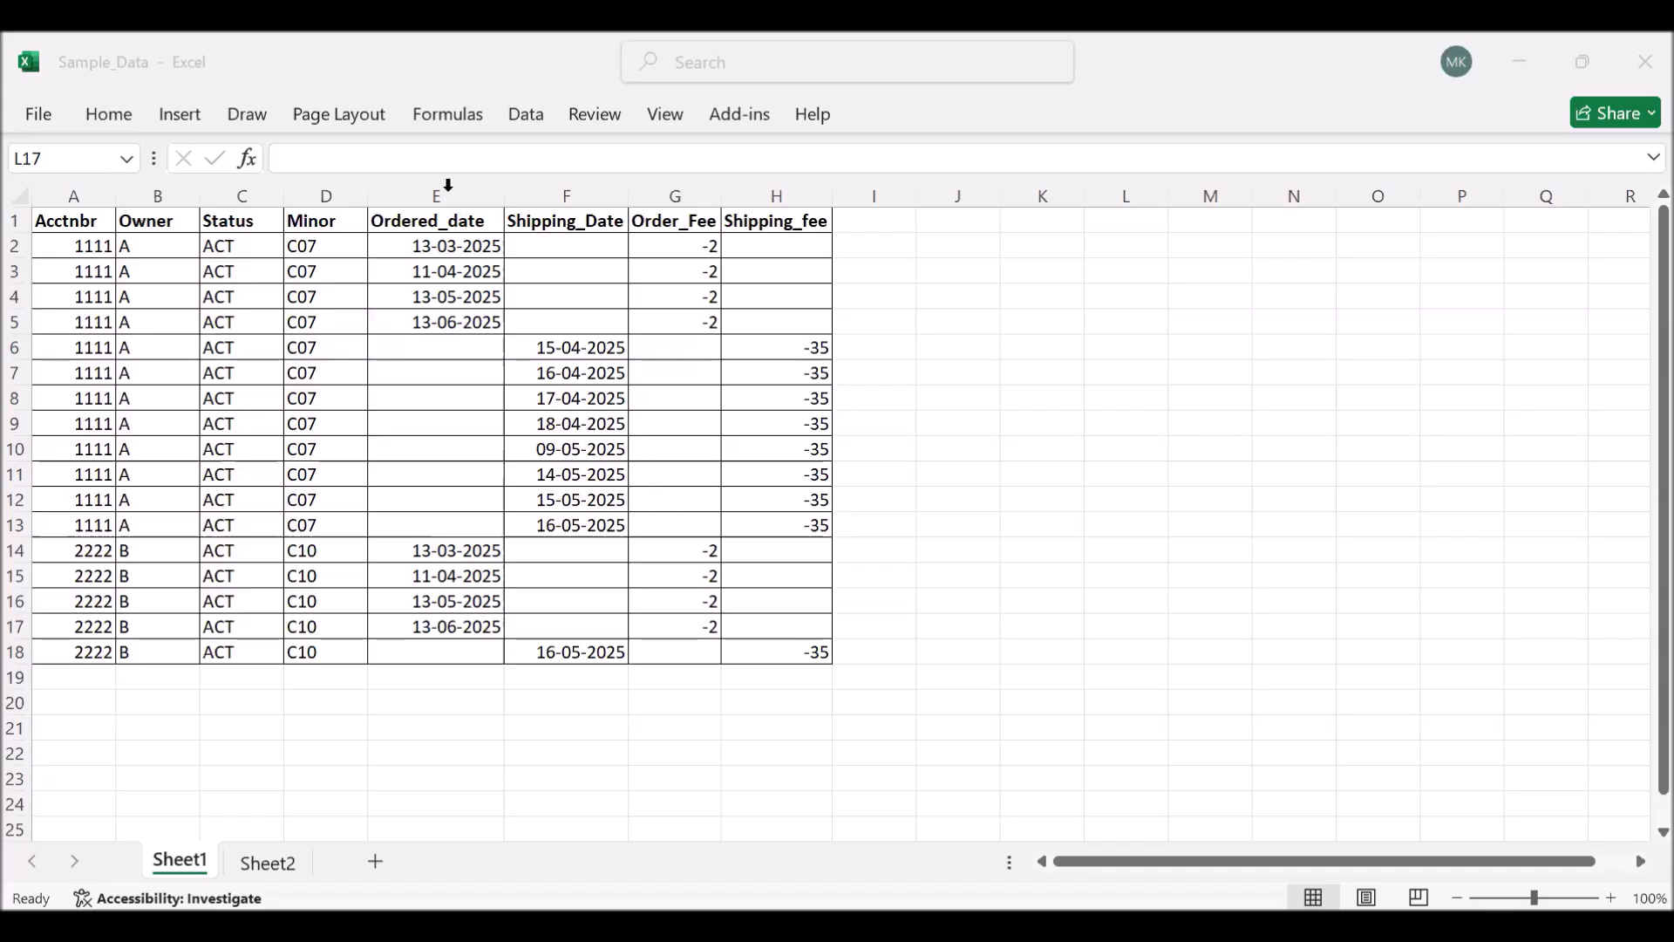
# - Examine the Shipping_Date and Ordered_date columns of the sample data, and switch to Tableau to view the Days_diff table
pyautogui.click(558, 194)
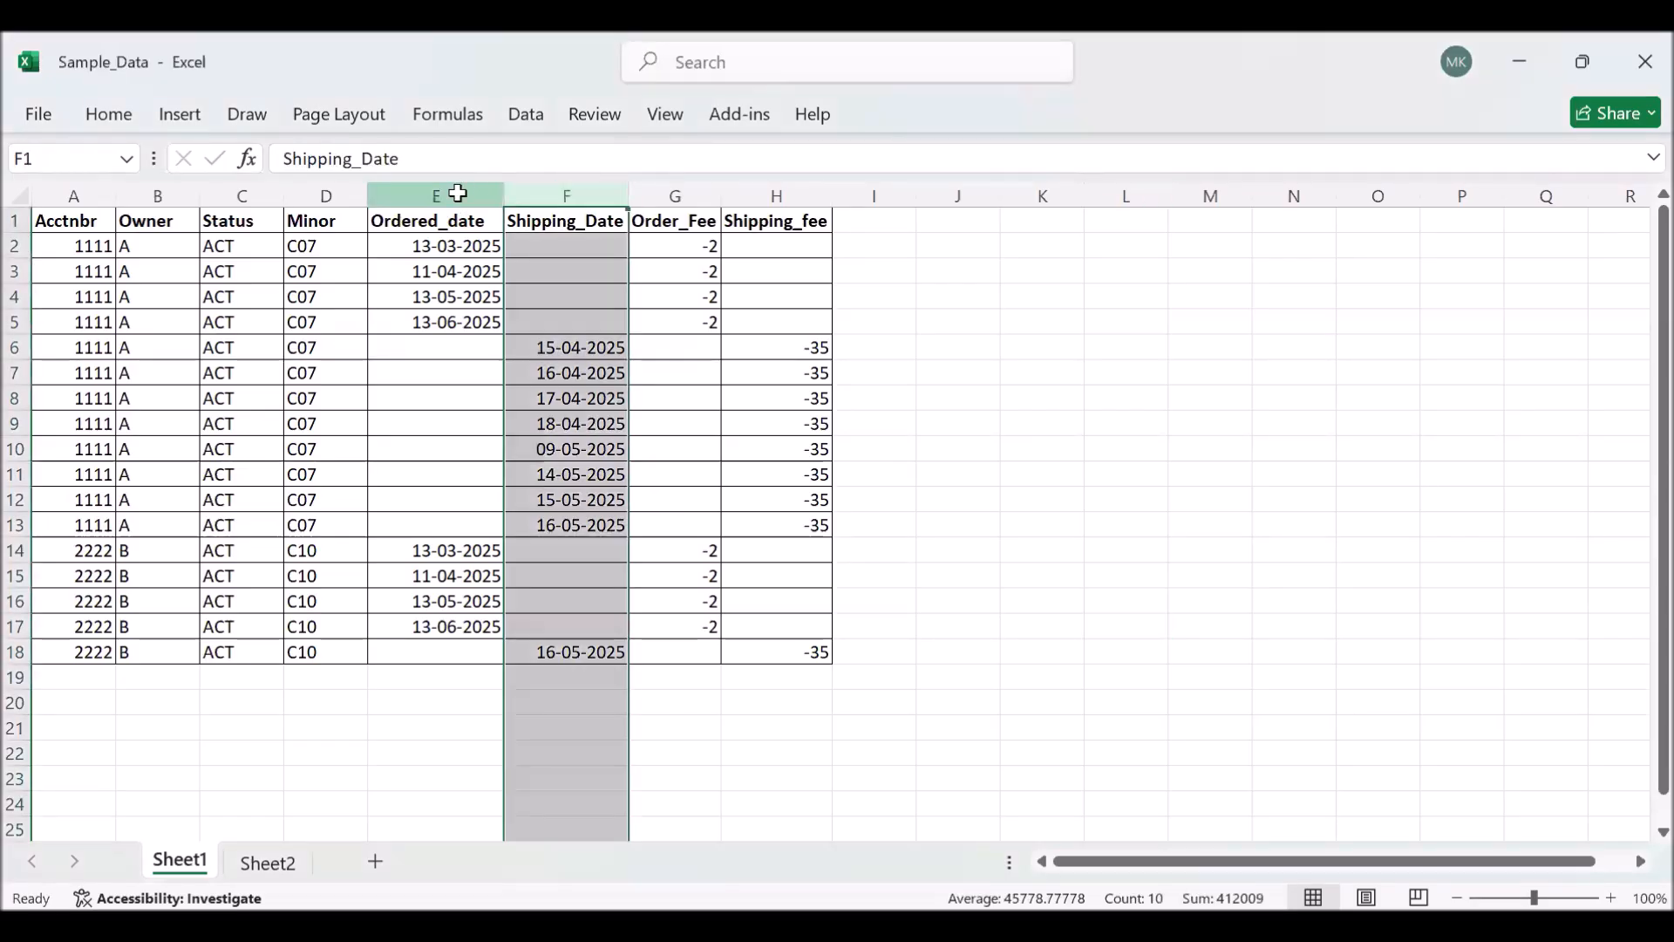
pyautogui.click(457, 188)
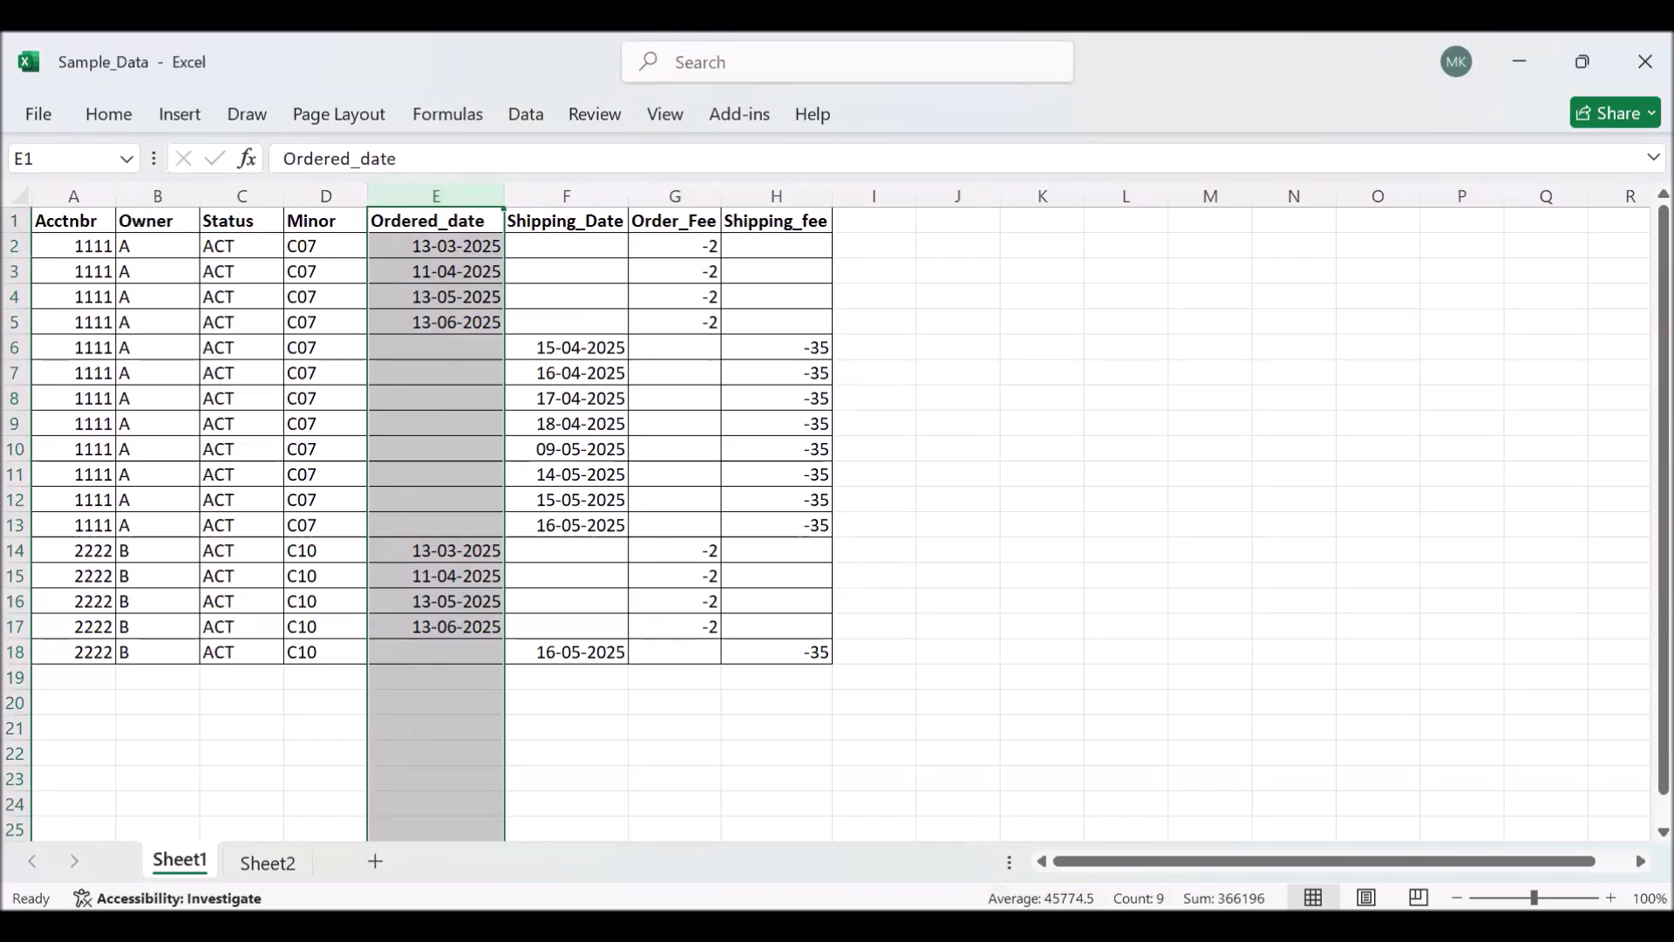
pyautogui.hotkey('alt', 'Tab')
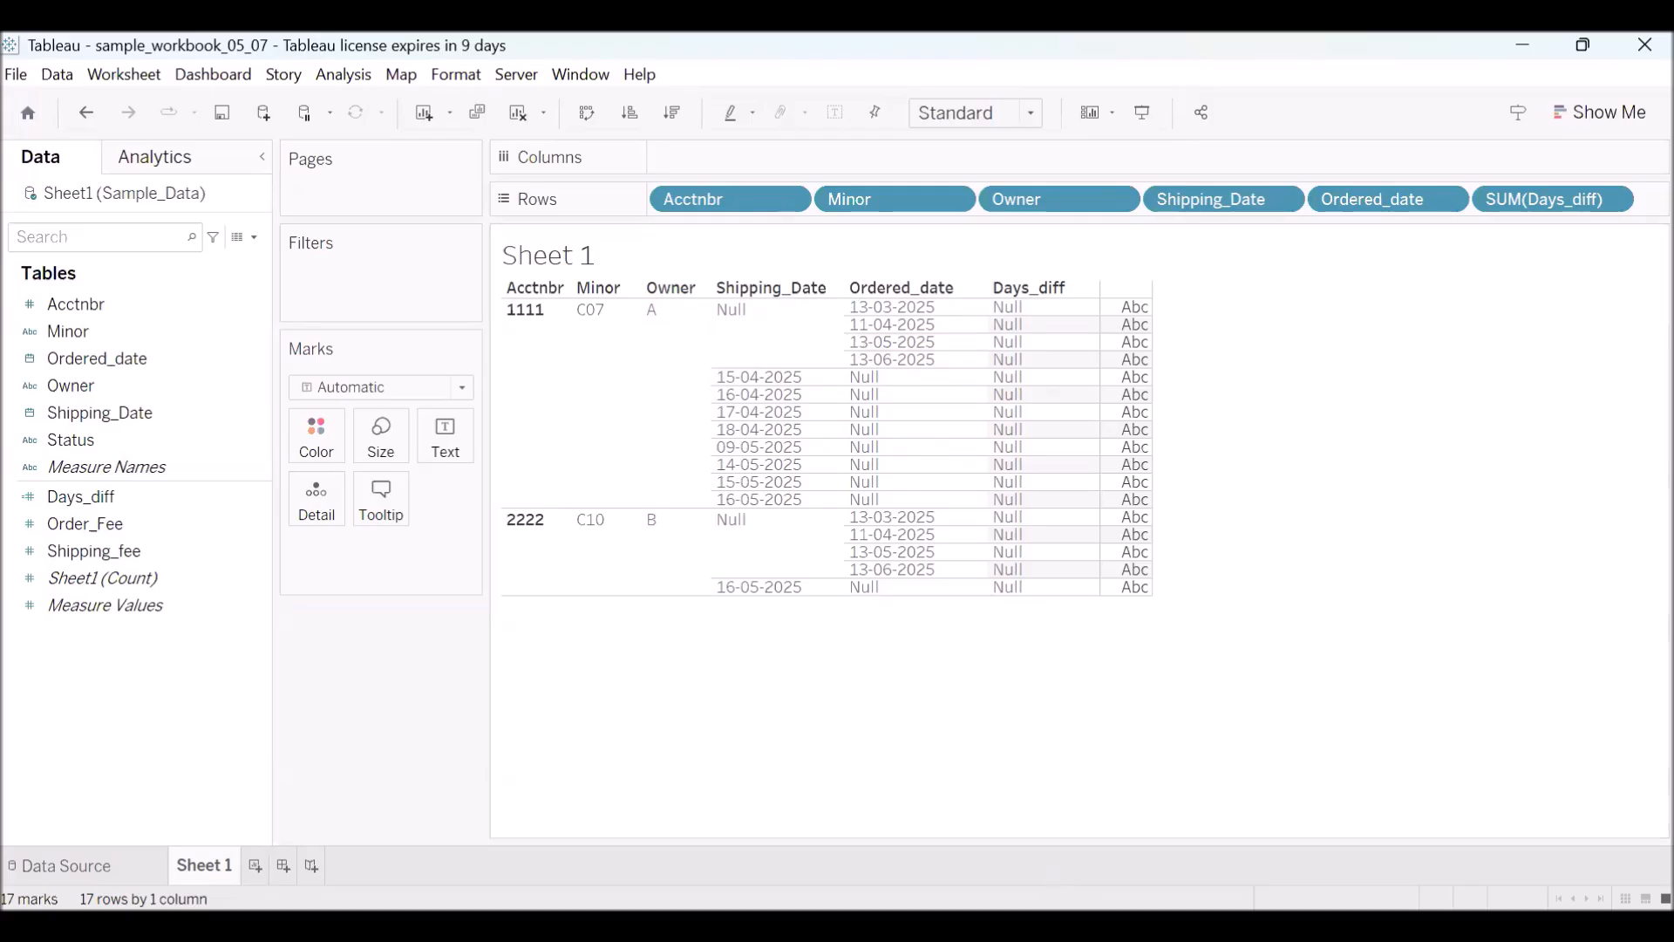
# - Switch back to Excel and examine the account table in A2:D19 of Sheet2
pyautogui.click(693, 750)
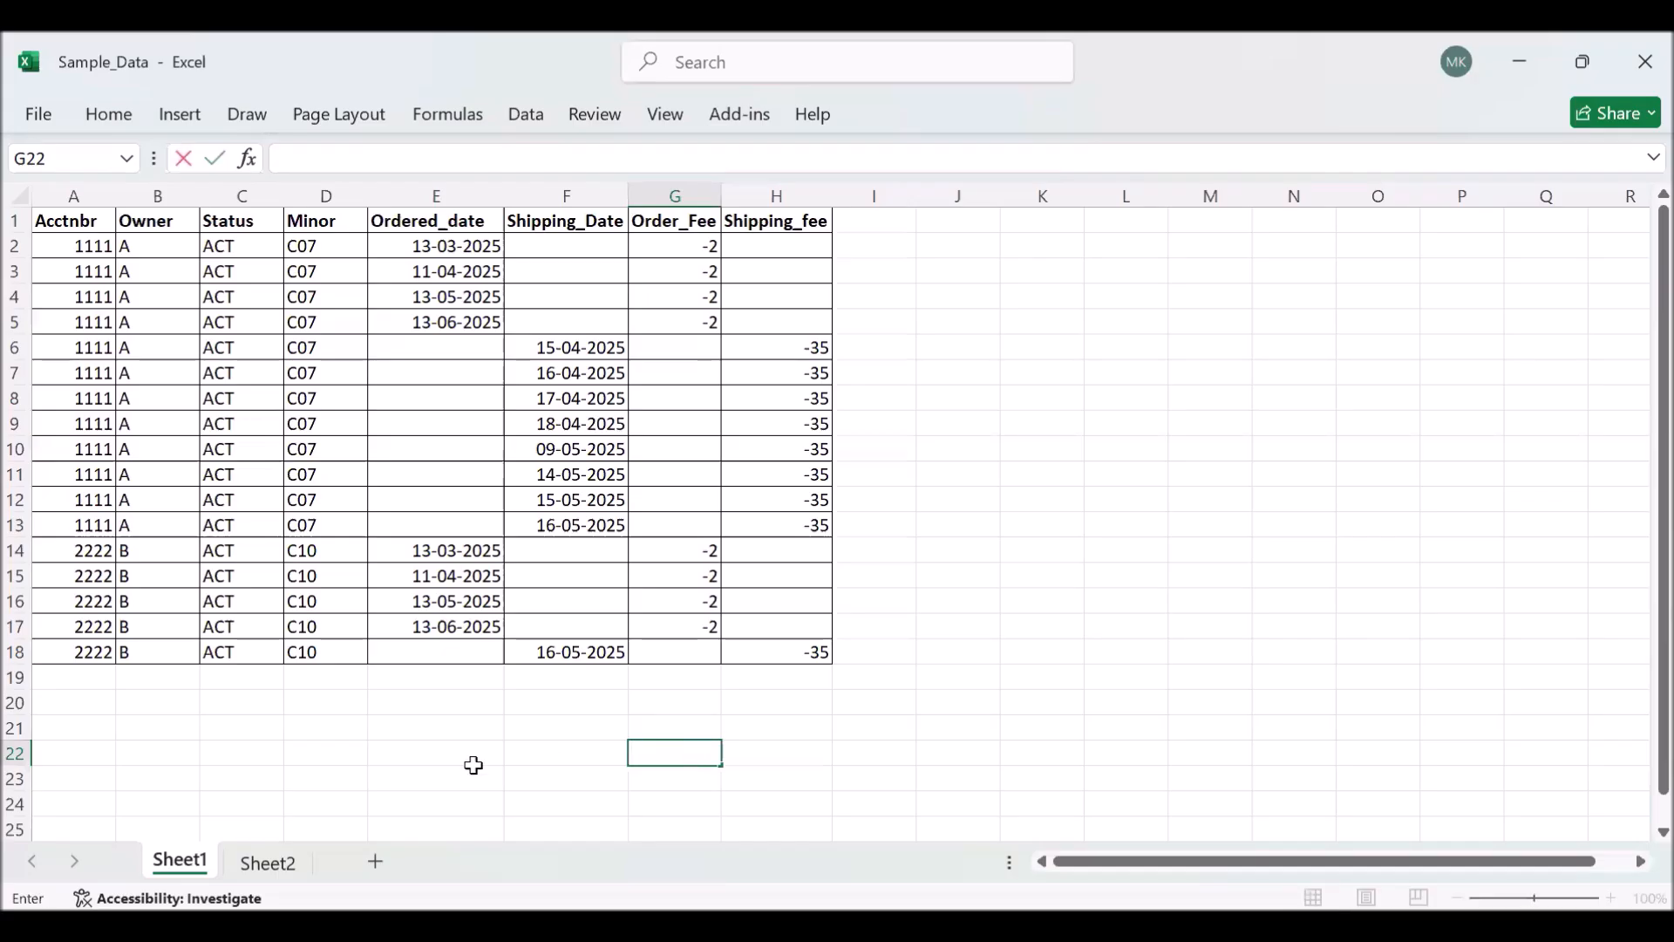
pyautogui.click(269, 865)
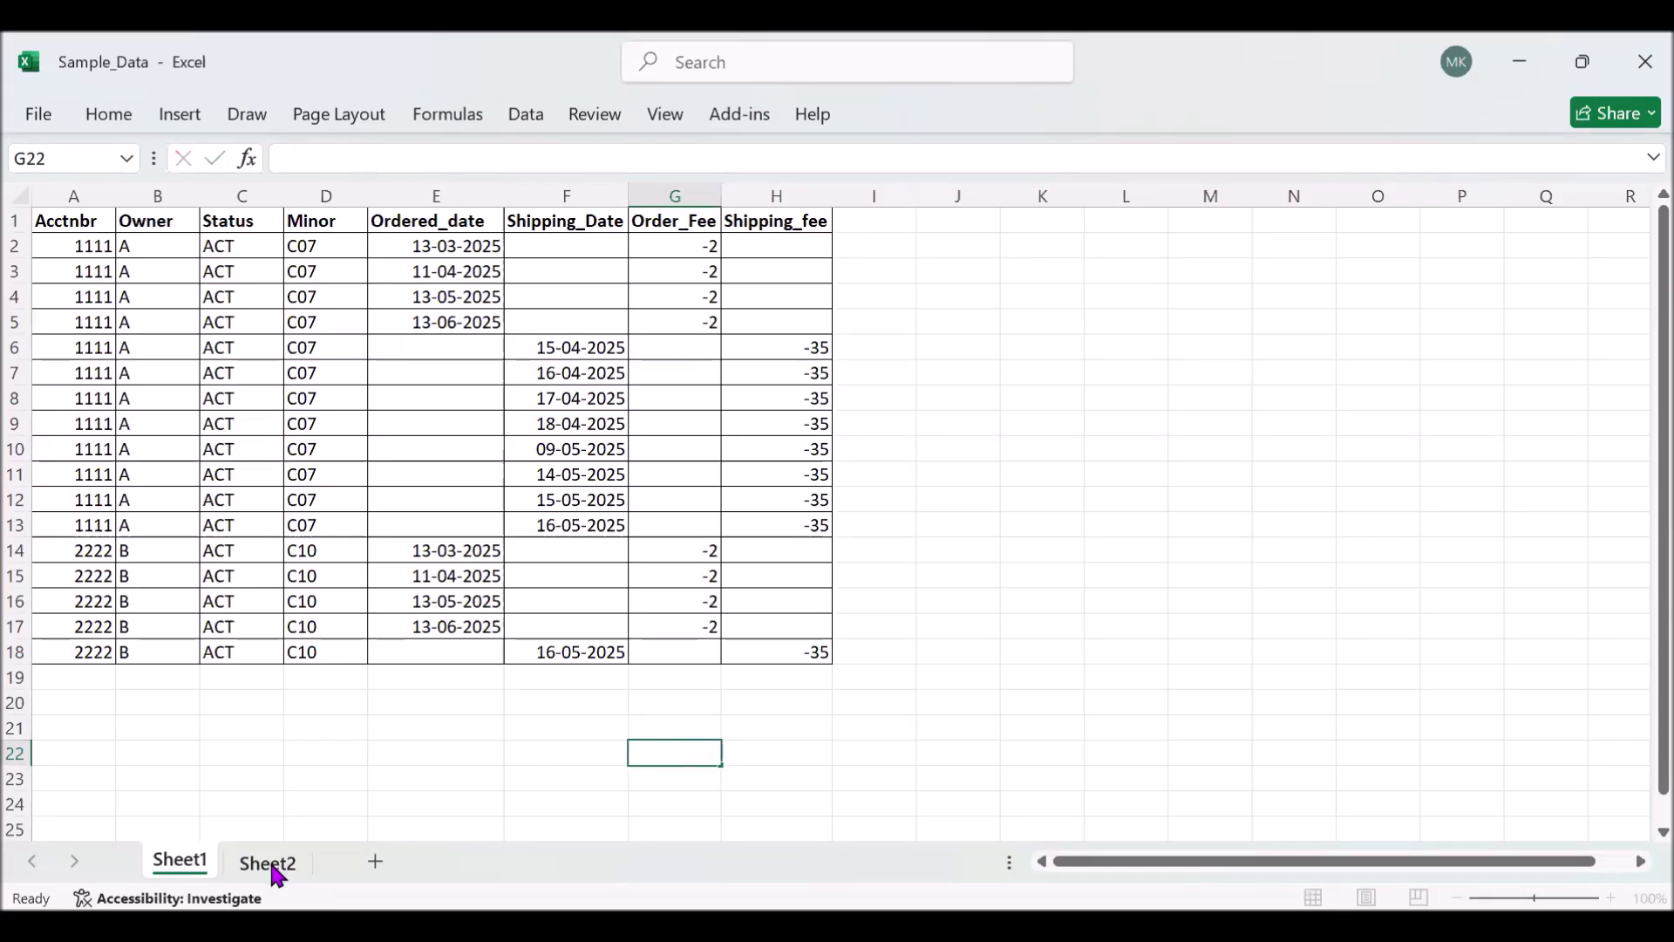
pyautogui.moveTo(75, 250); pyautogui.dragTo(390, 678)
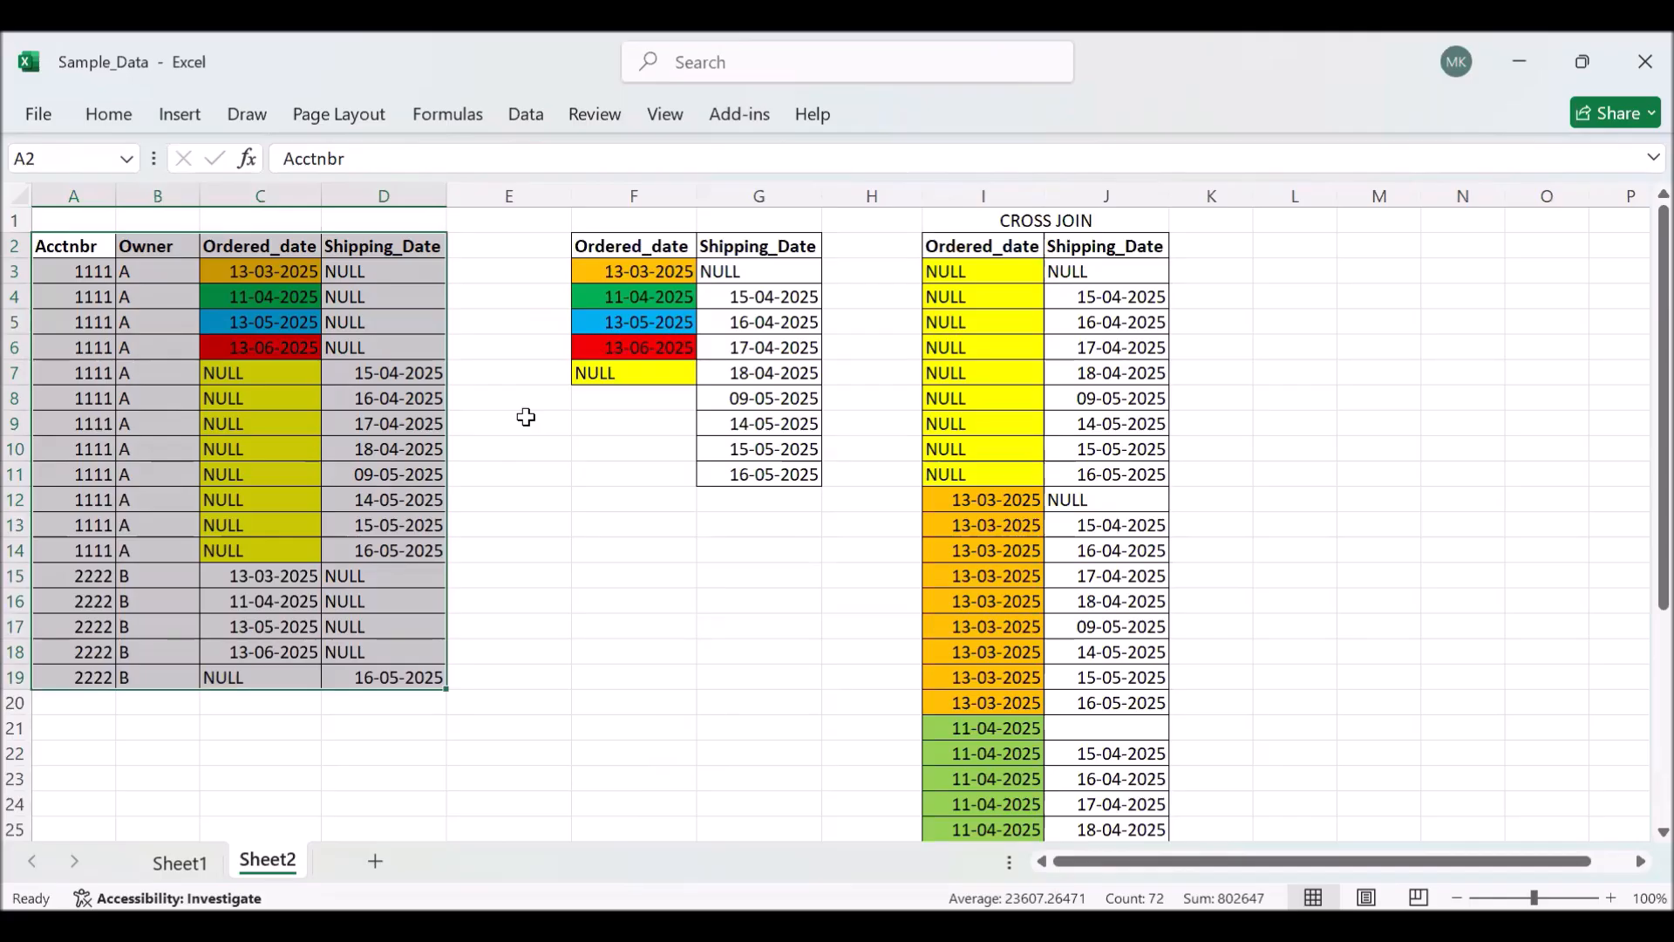
pyautogui.click(634, 576)
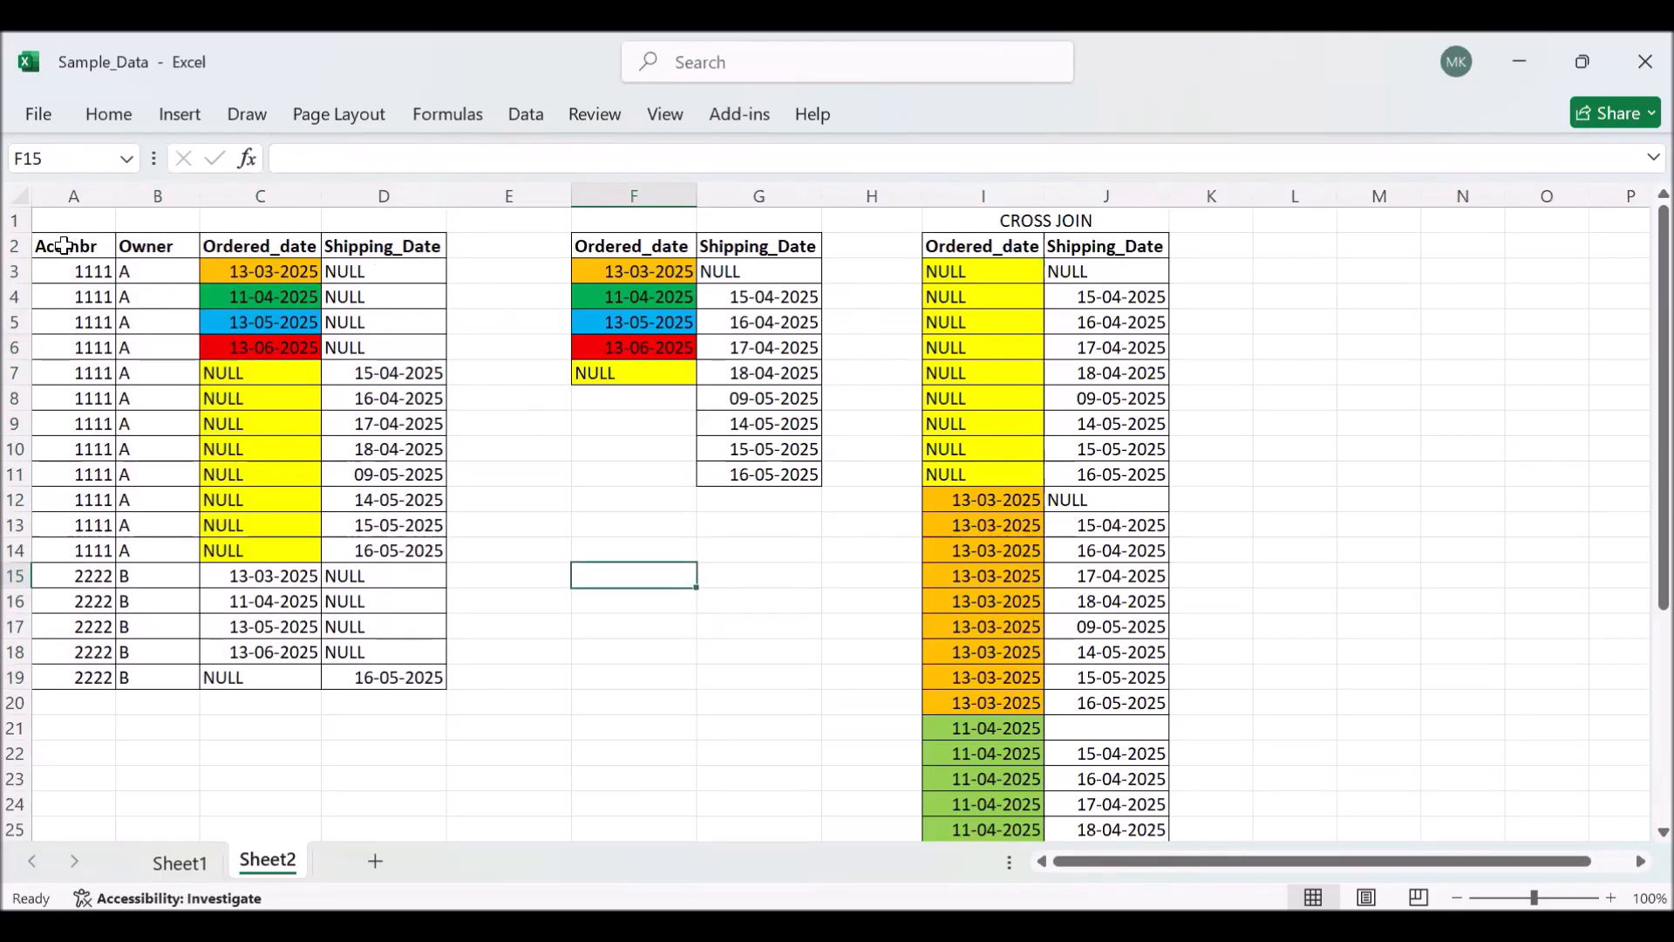
pyautogui.moveTo(63, 246); pyautogui.dragTo(428, 671)
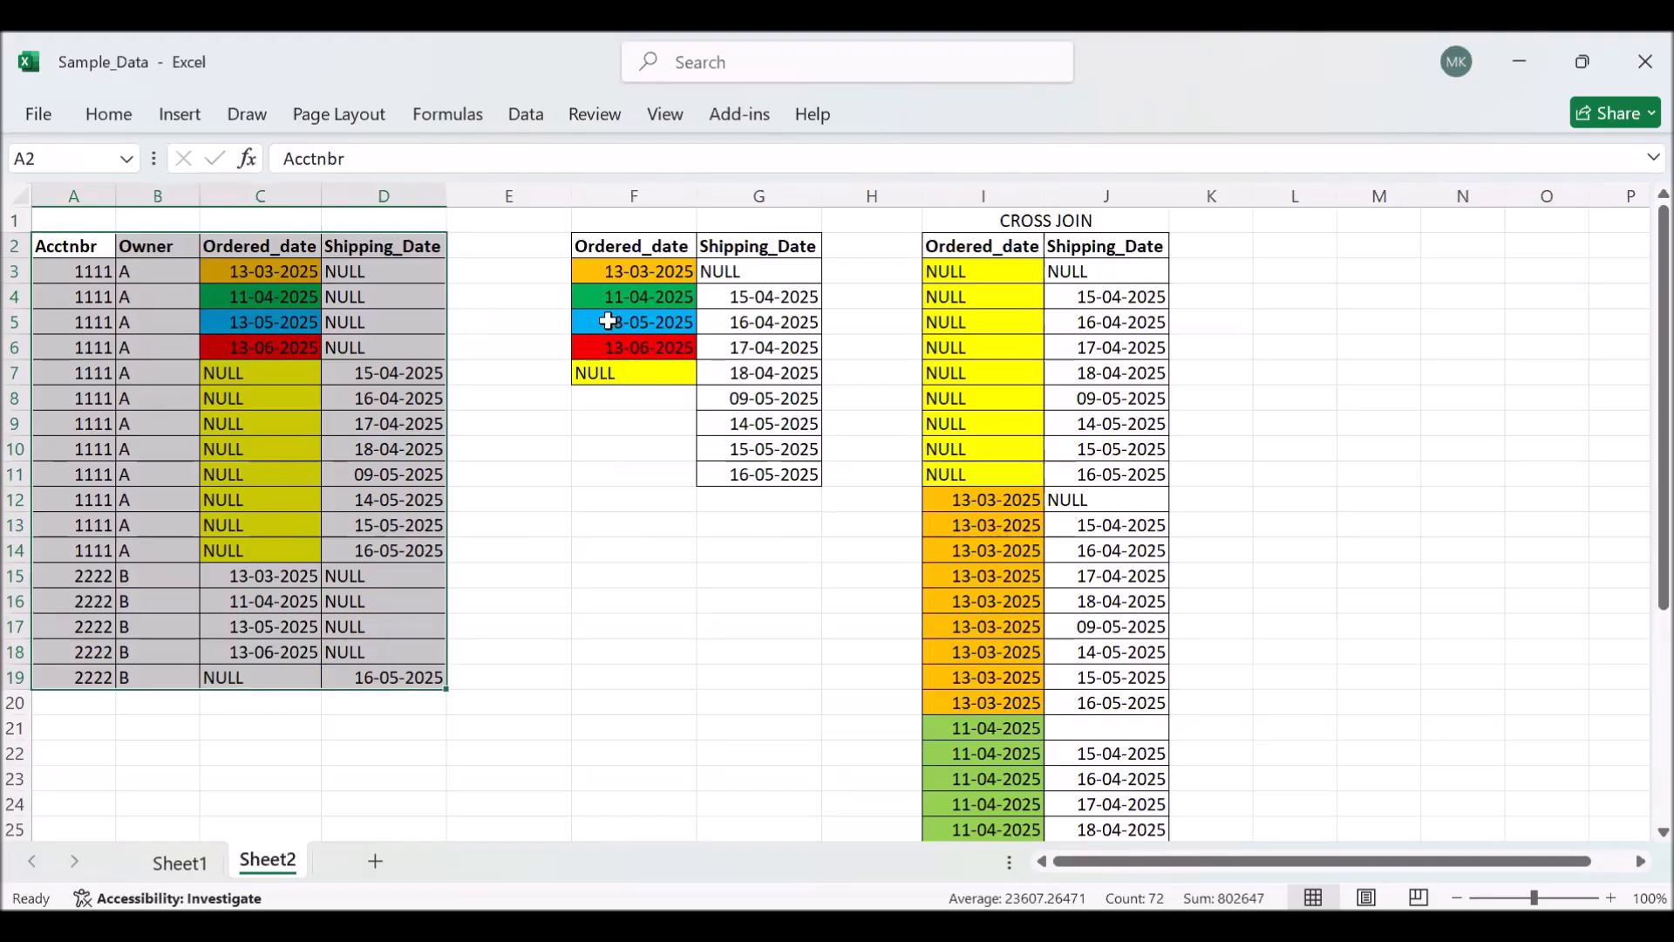
pyautogui.click(257, 276)
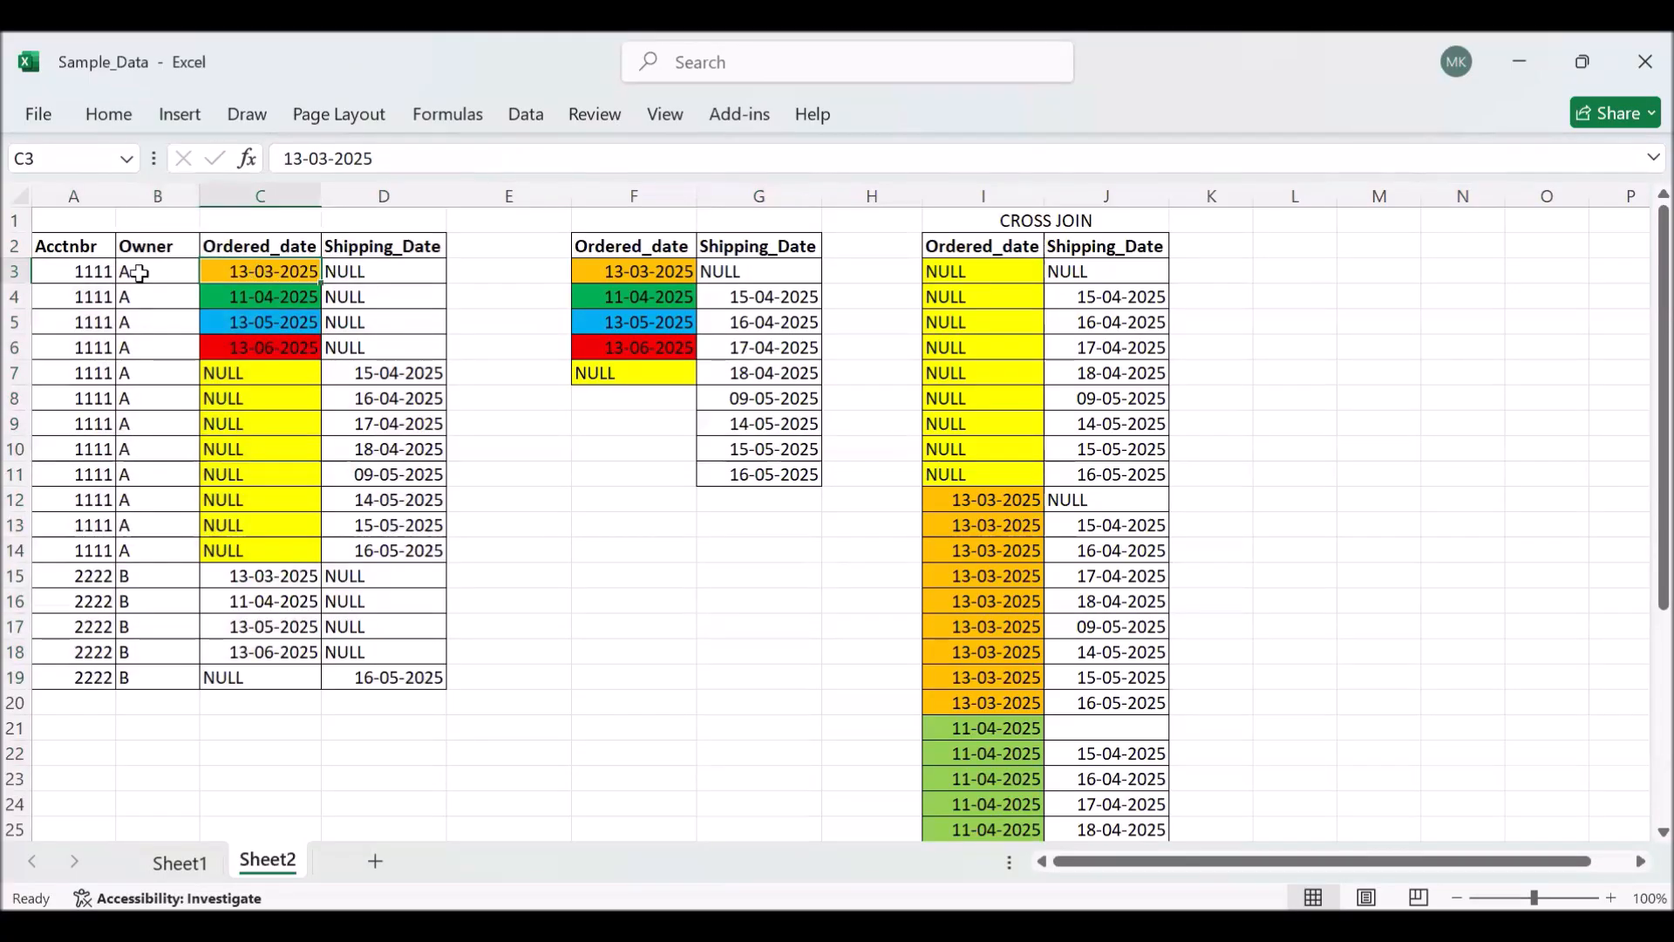
# - Compare the first account's rows A3:A14 with the distinct Ordered_date list in F3:F7
pyautogui.moveTo(78, 274); pyautogui.dragTo(82, 550)
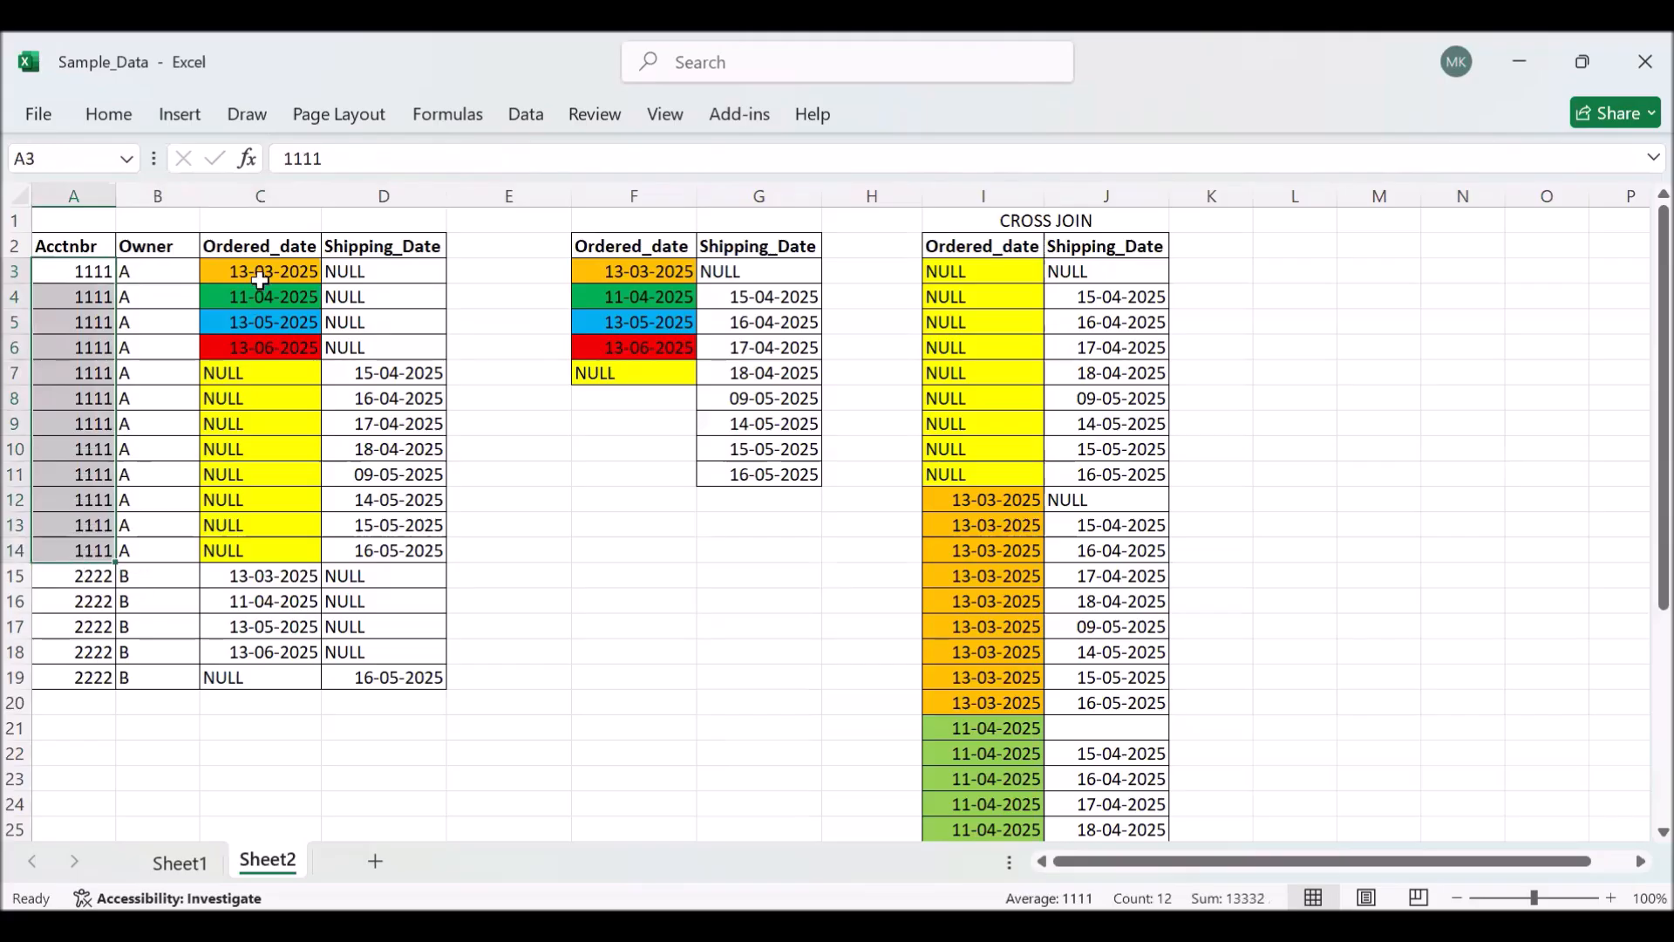
pyautogui.click(613, 273)
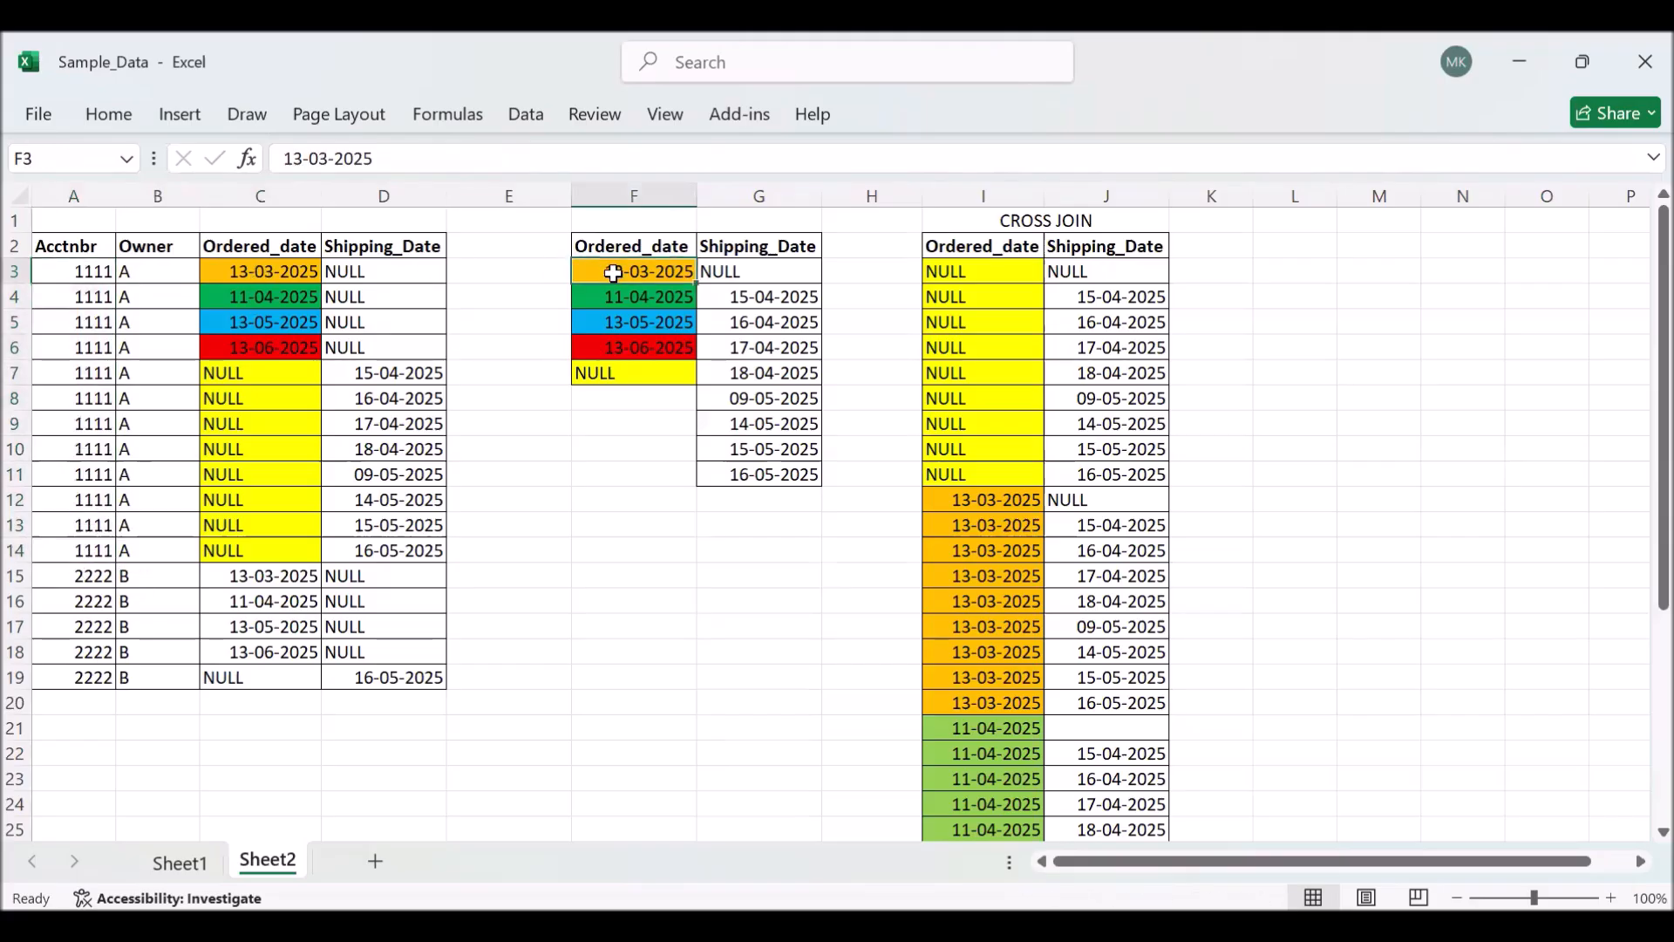
pyautogui.hotkey('shift', 'Down')
pyautogui.hotkey('shift', 'Down')
pyautogui.hotkey('shift', 'Down')
pyautogui.hotkey('shift', 'Down')
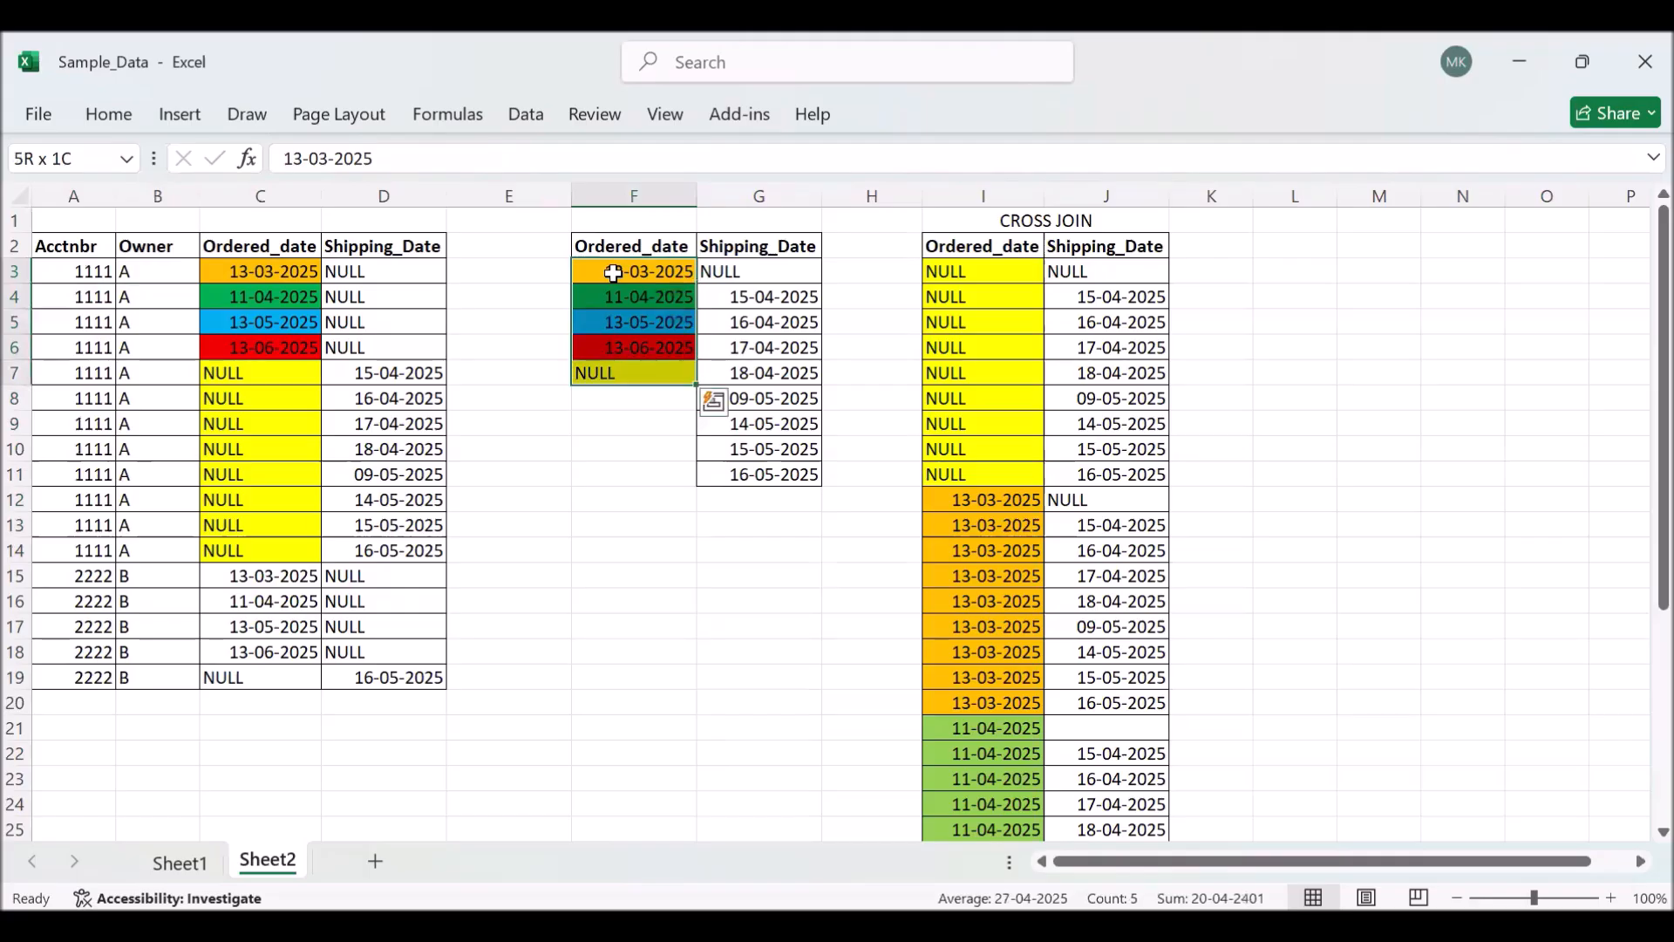
pyautogui.click(942, 421)
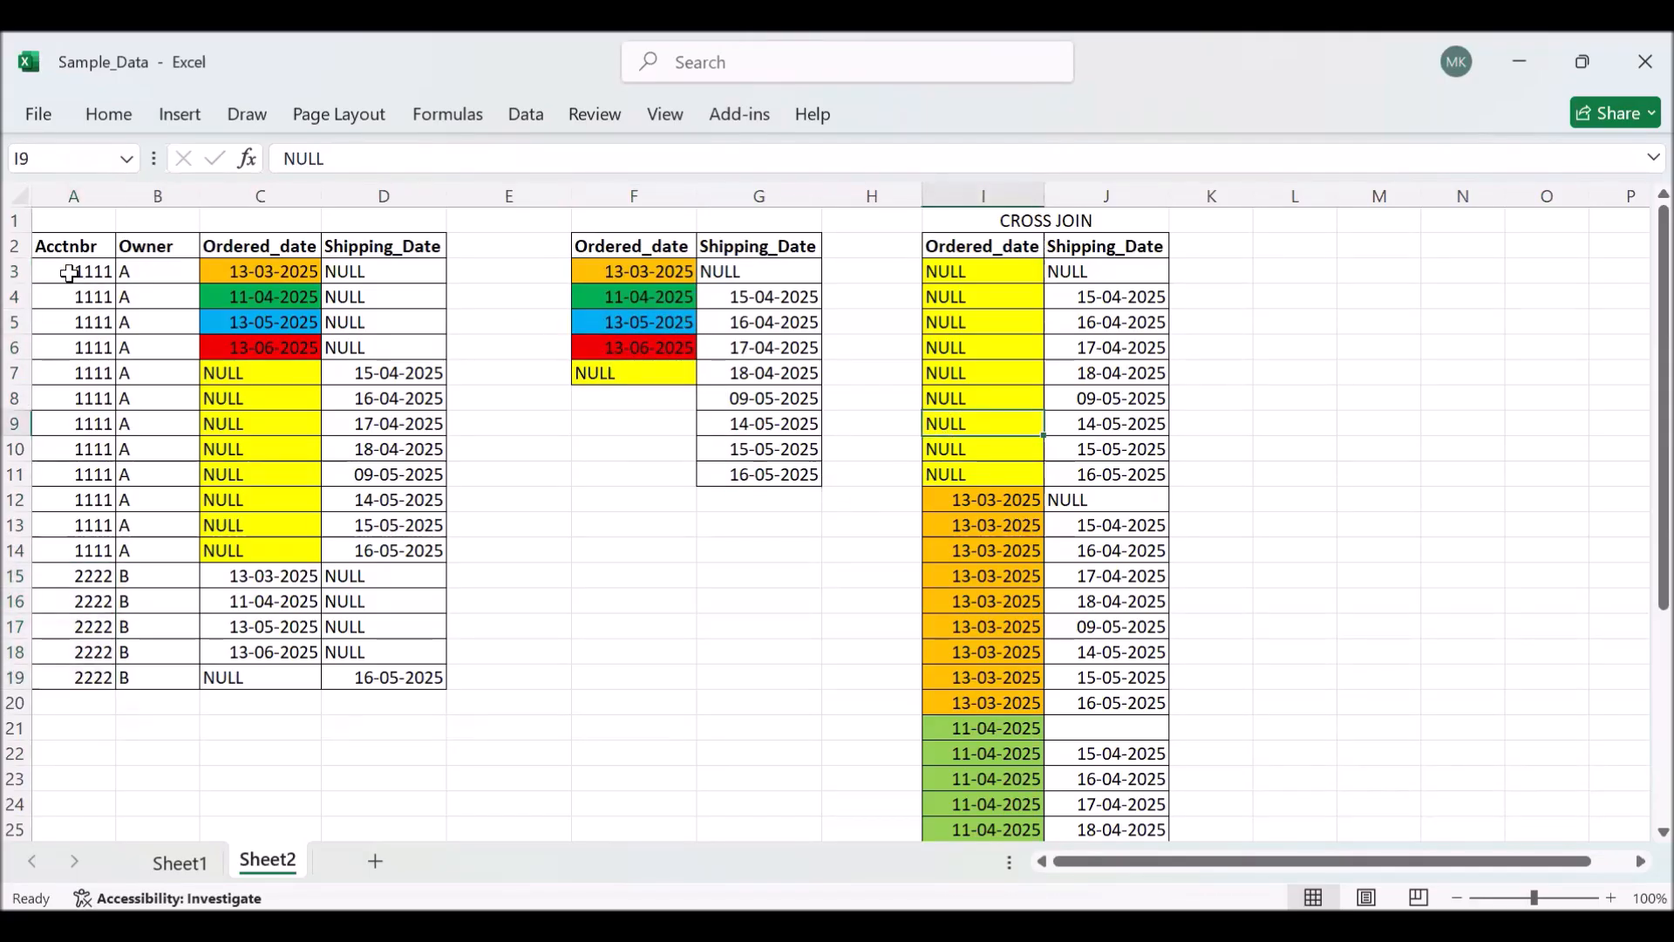
# - Compare both accounts' rows with the distinct ordered and shipping date lists, and examine the cross join's NULL block I3:J11
pyautogui.moveTo(68, 273); pyautogui.dragTo(42, 544)
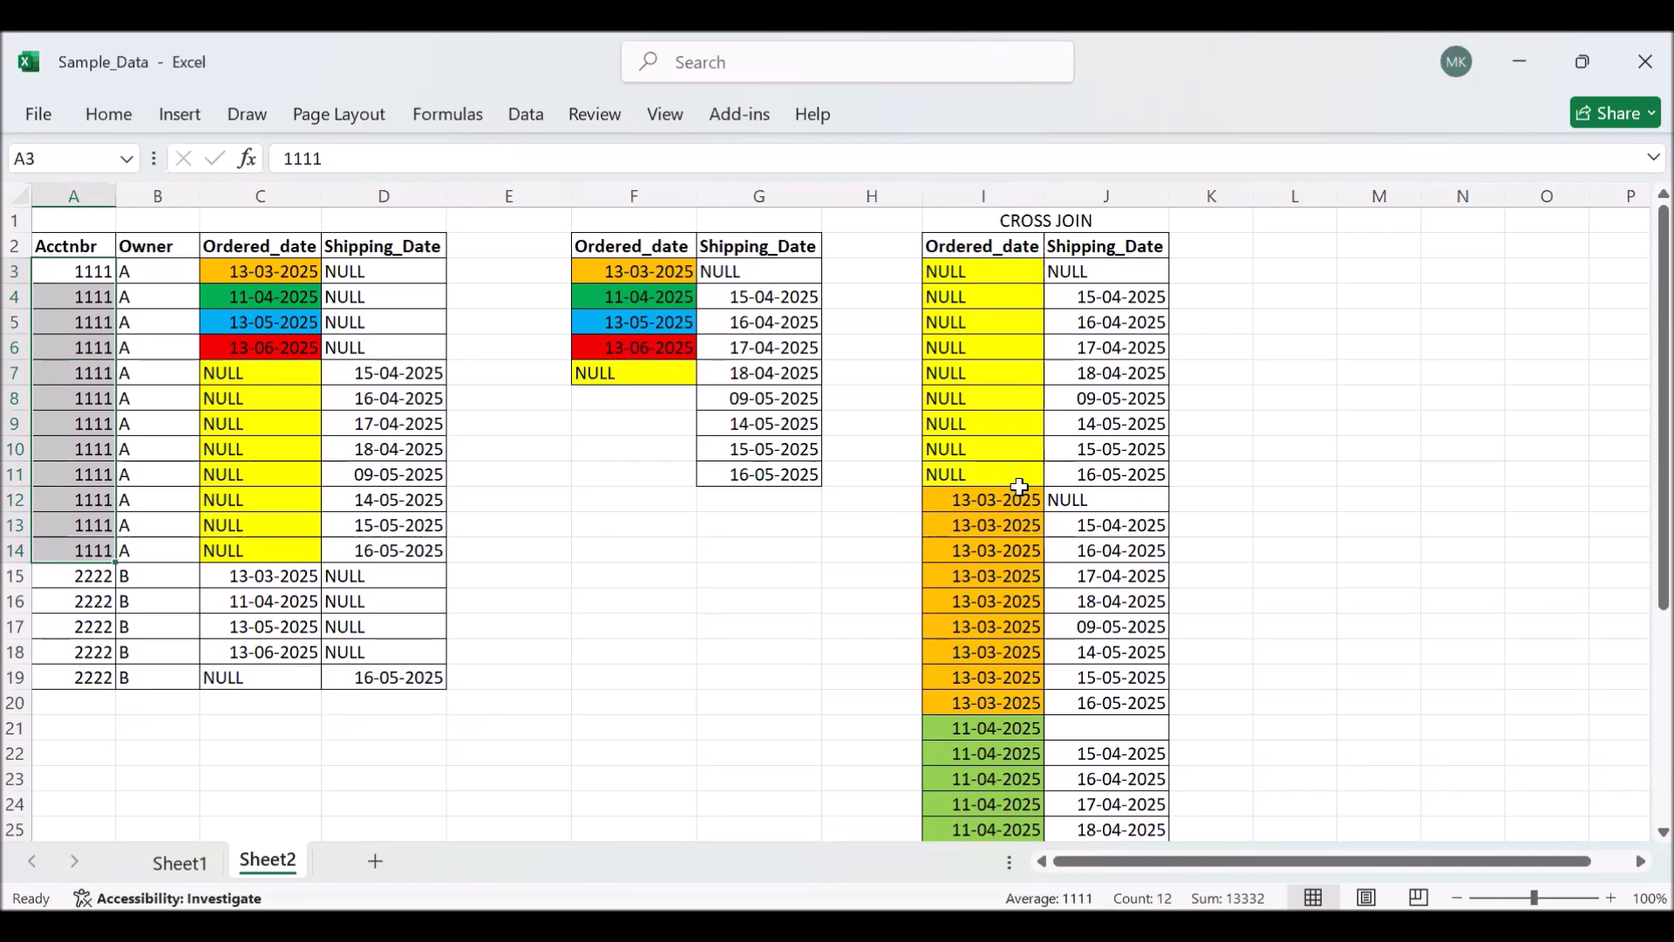
pyautogui.moveTo(59, 584); pyautogui.dragTo(57, 669)
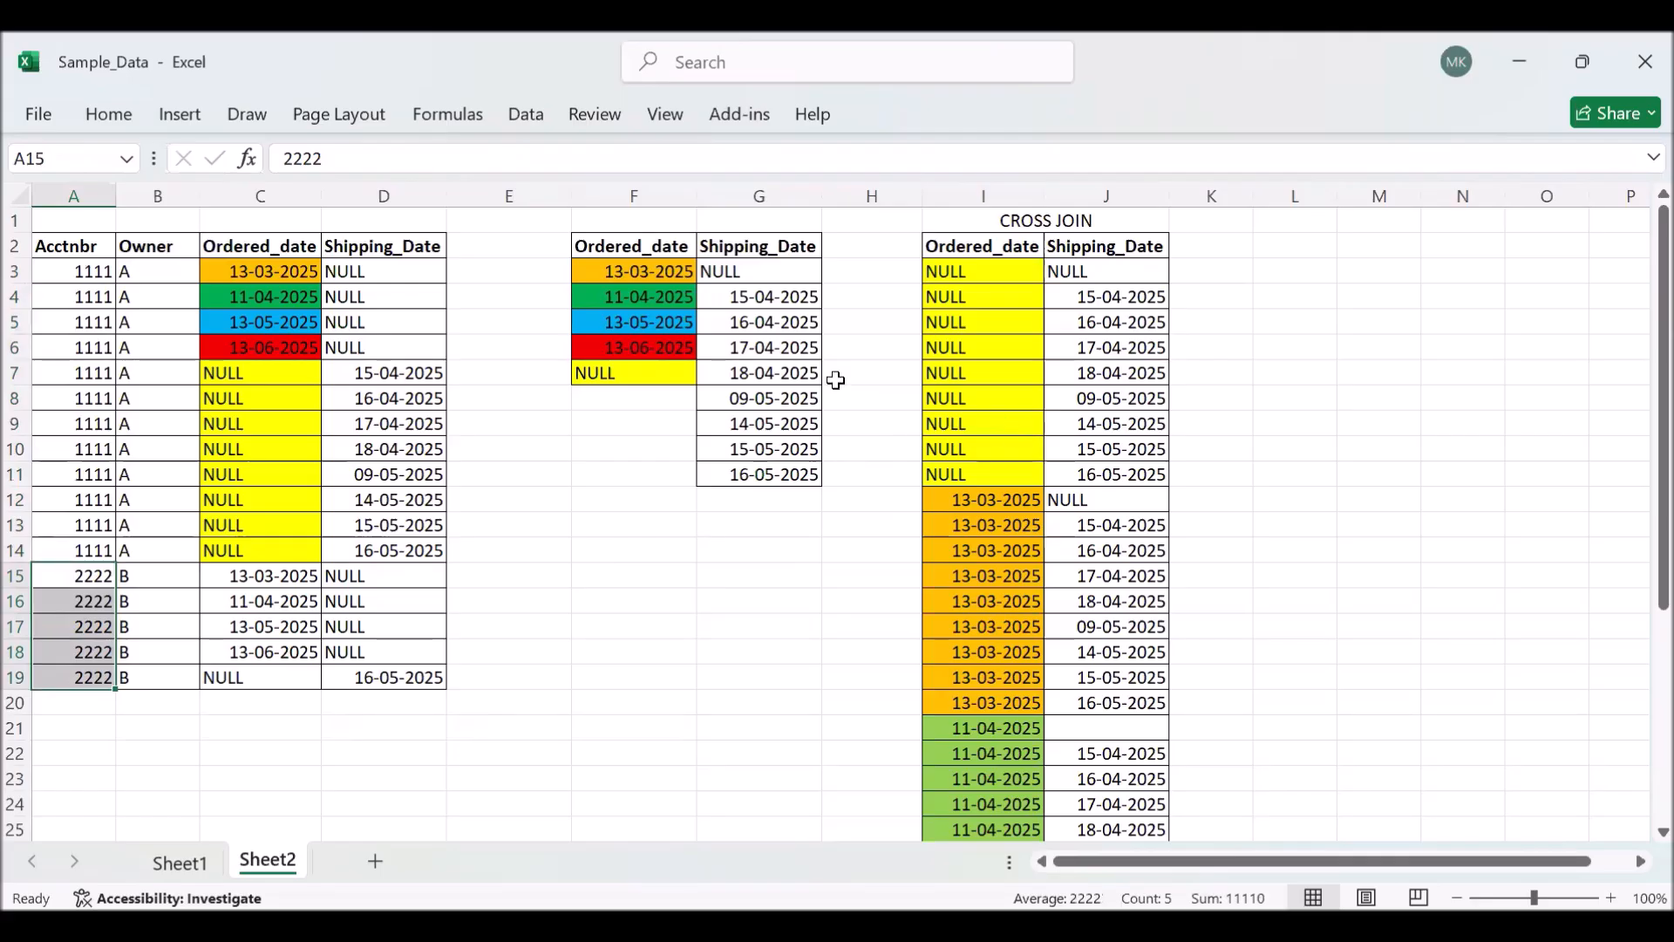
pyautogui.click(639, 294)
pyautogui.moveTo(619, 266); pyautogui.dragTo(603, 362)
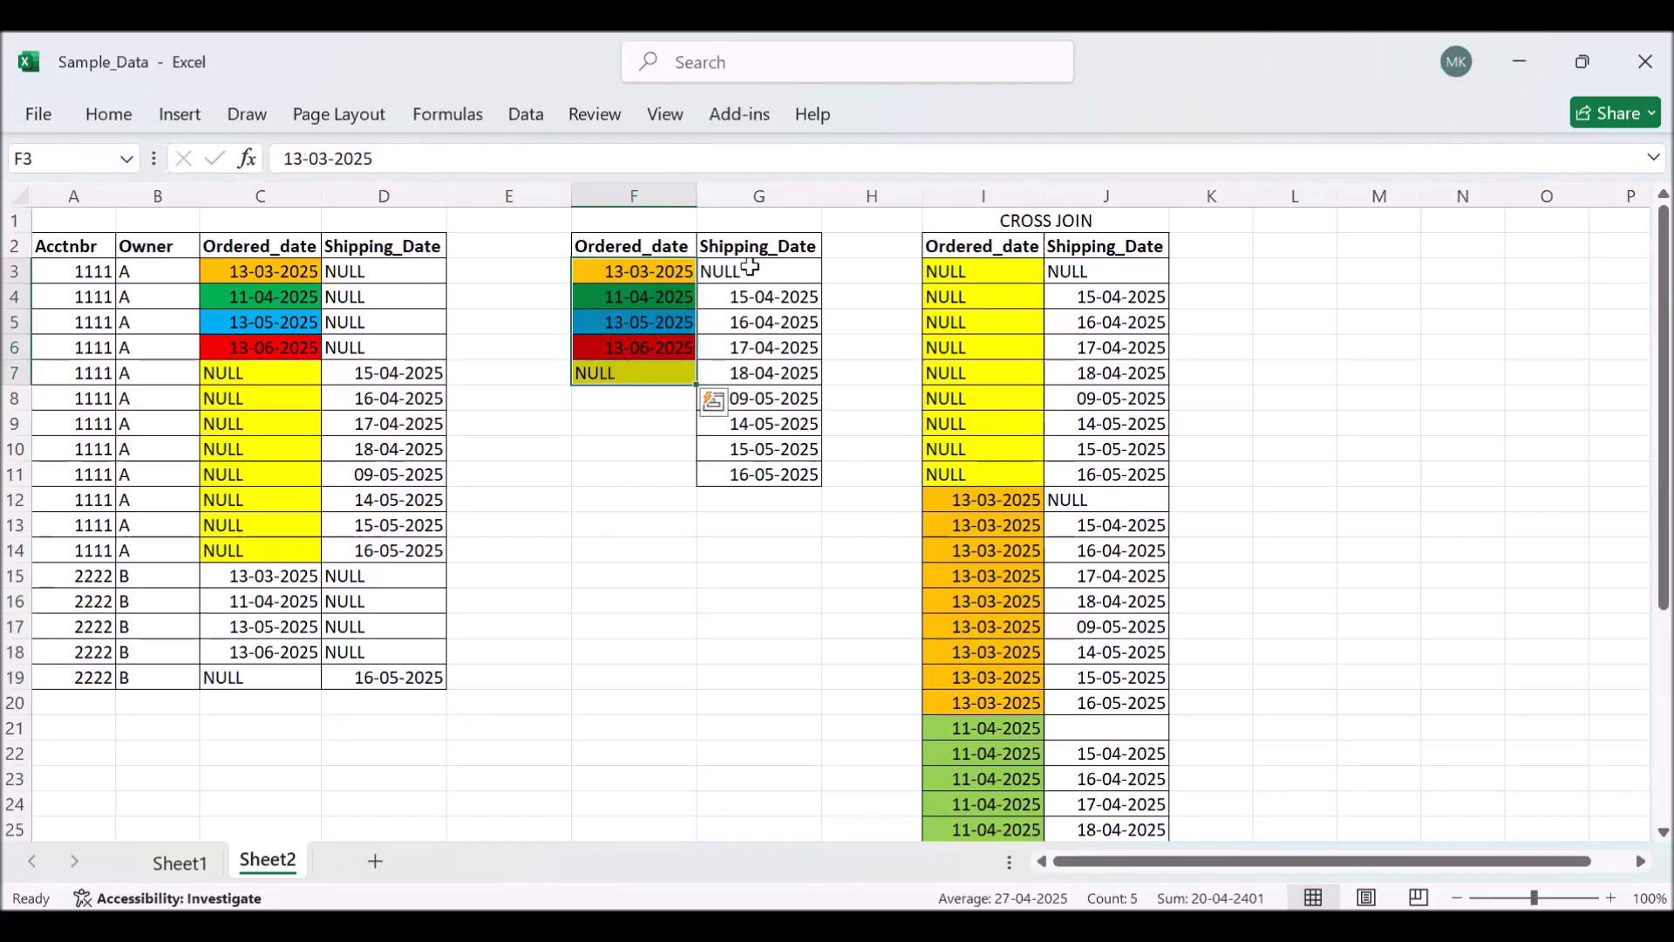
pyautogui.moveTo(750, 267); pyautogui.dragTo(756, 470)
pyautogui.moveTo(959, 263); pyautogui.dragTo(1106, 462)
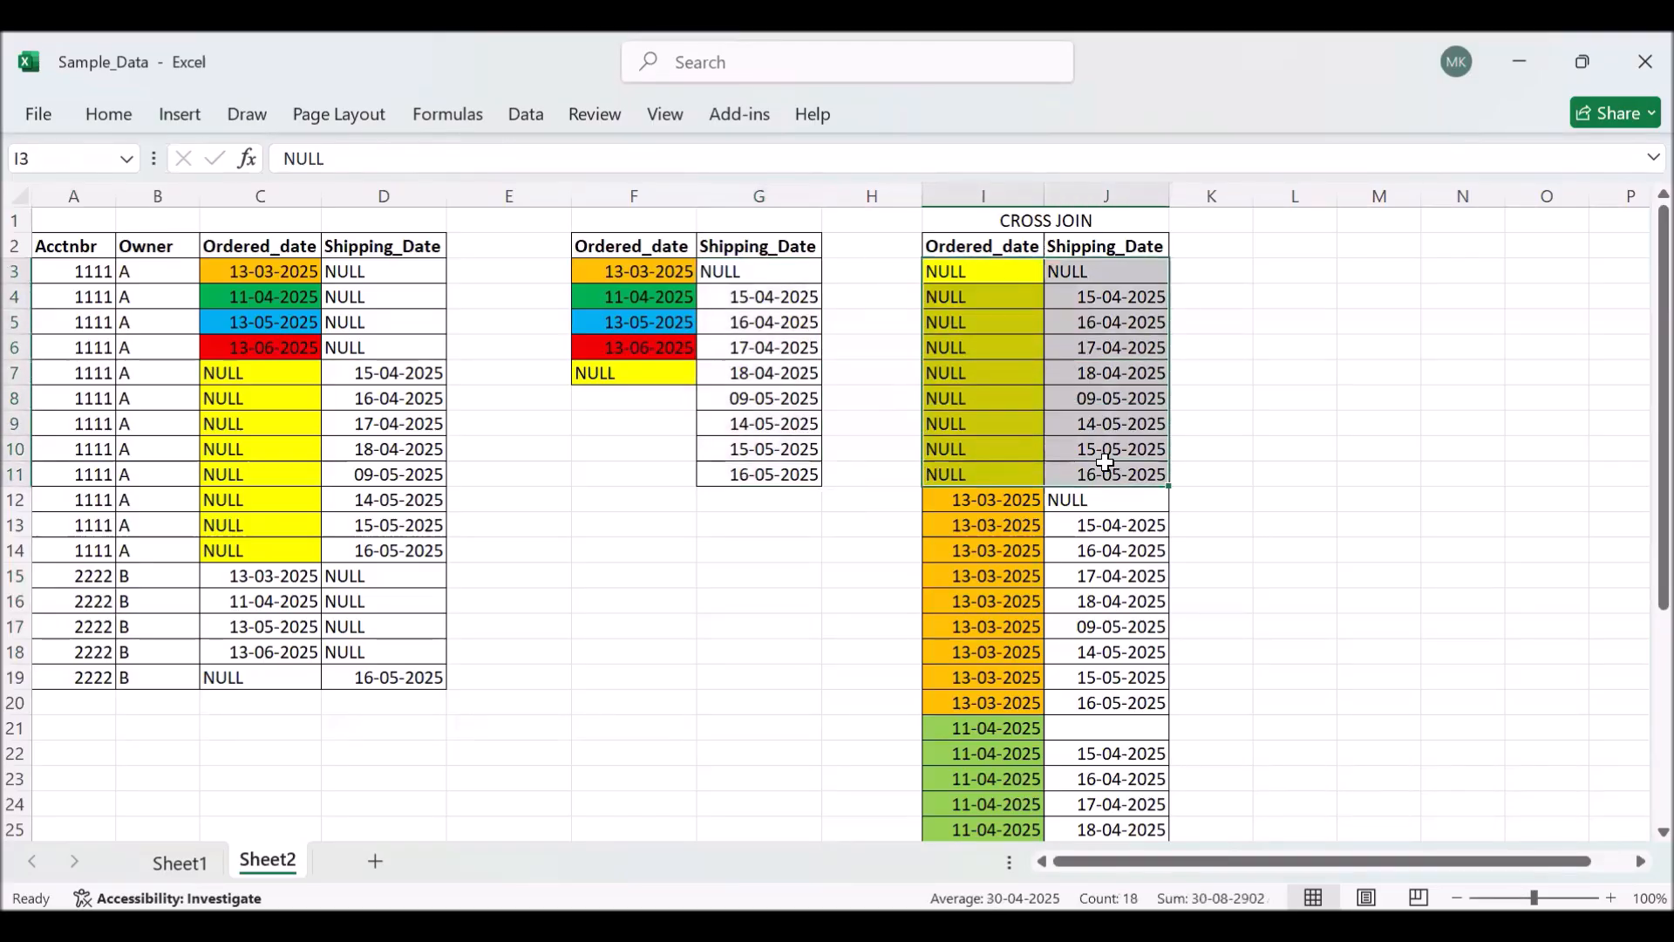
# - Examine the cross join blocks for the ordered dates 13-03-2025 and 11-04-2025 against their source dates in column F
pyautogui.click(645, 272)
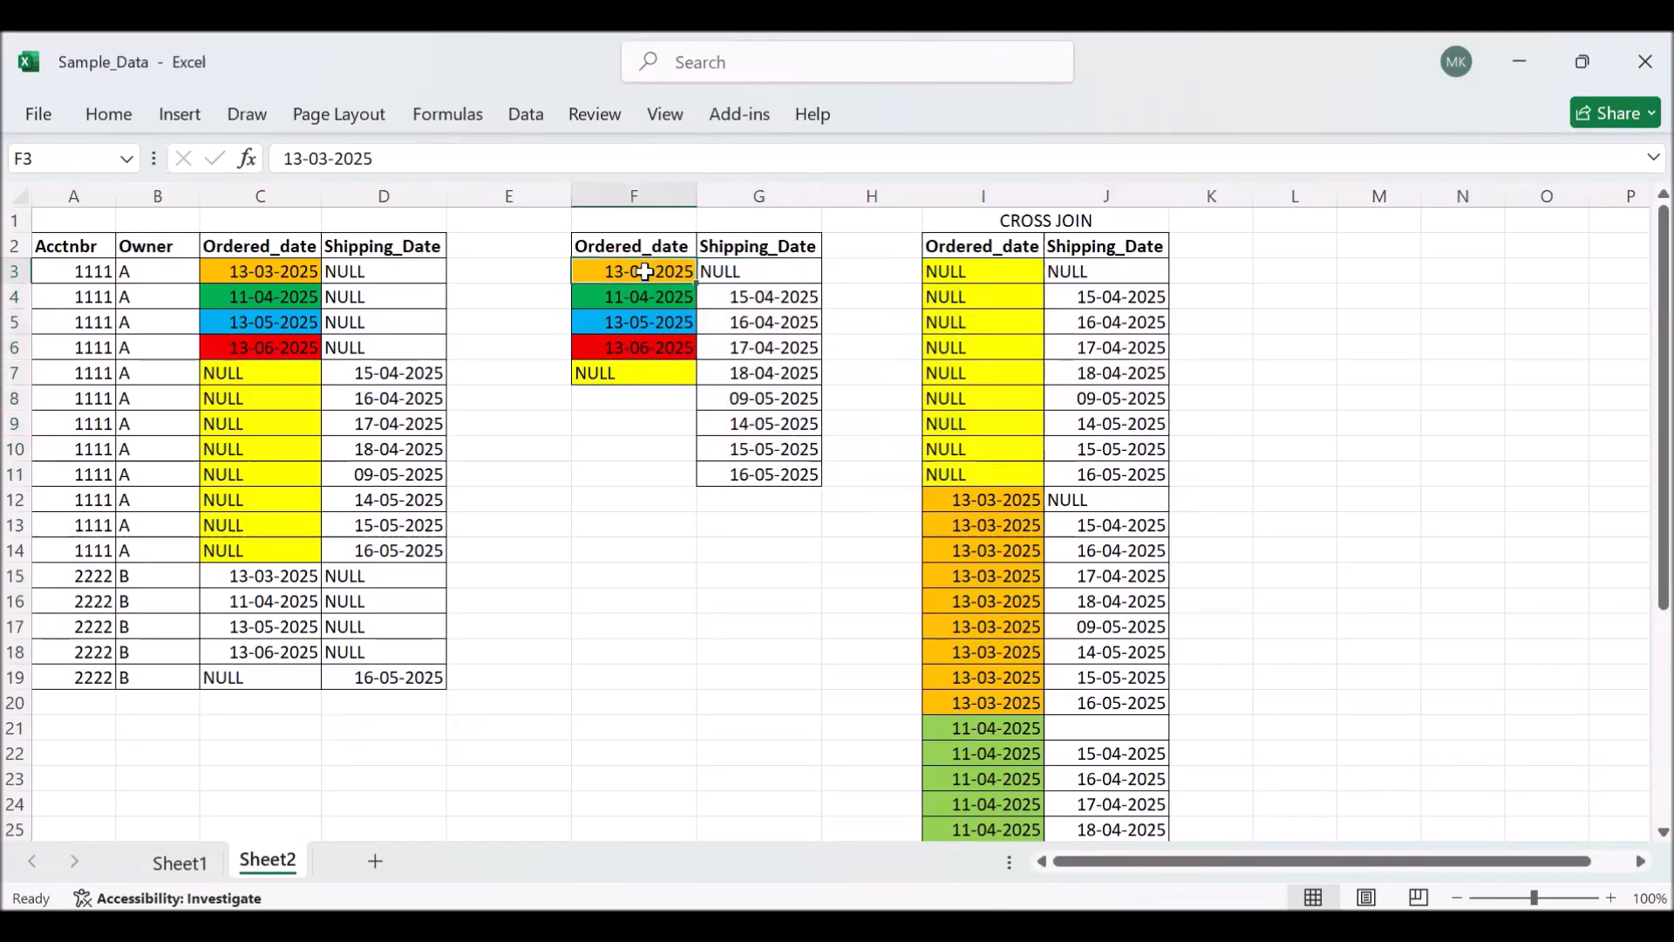
pyautogui.click(1002, 507)
pyautogui.moveTo(1004, 510); pyautogui.dragTo(1086, 704)
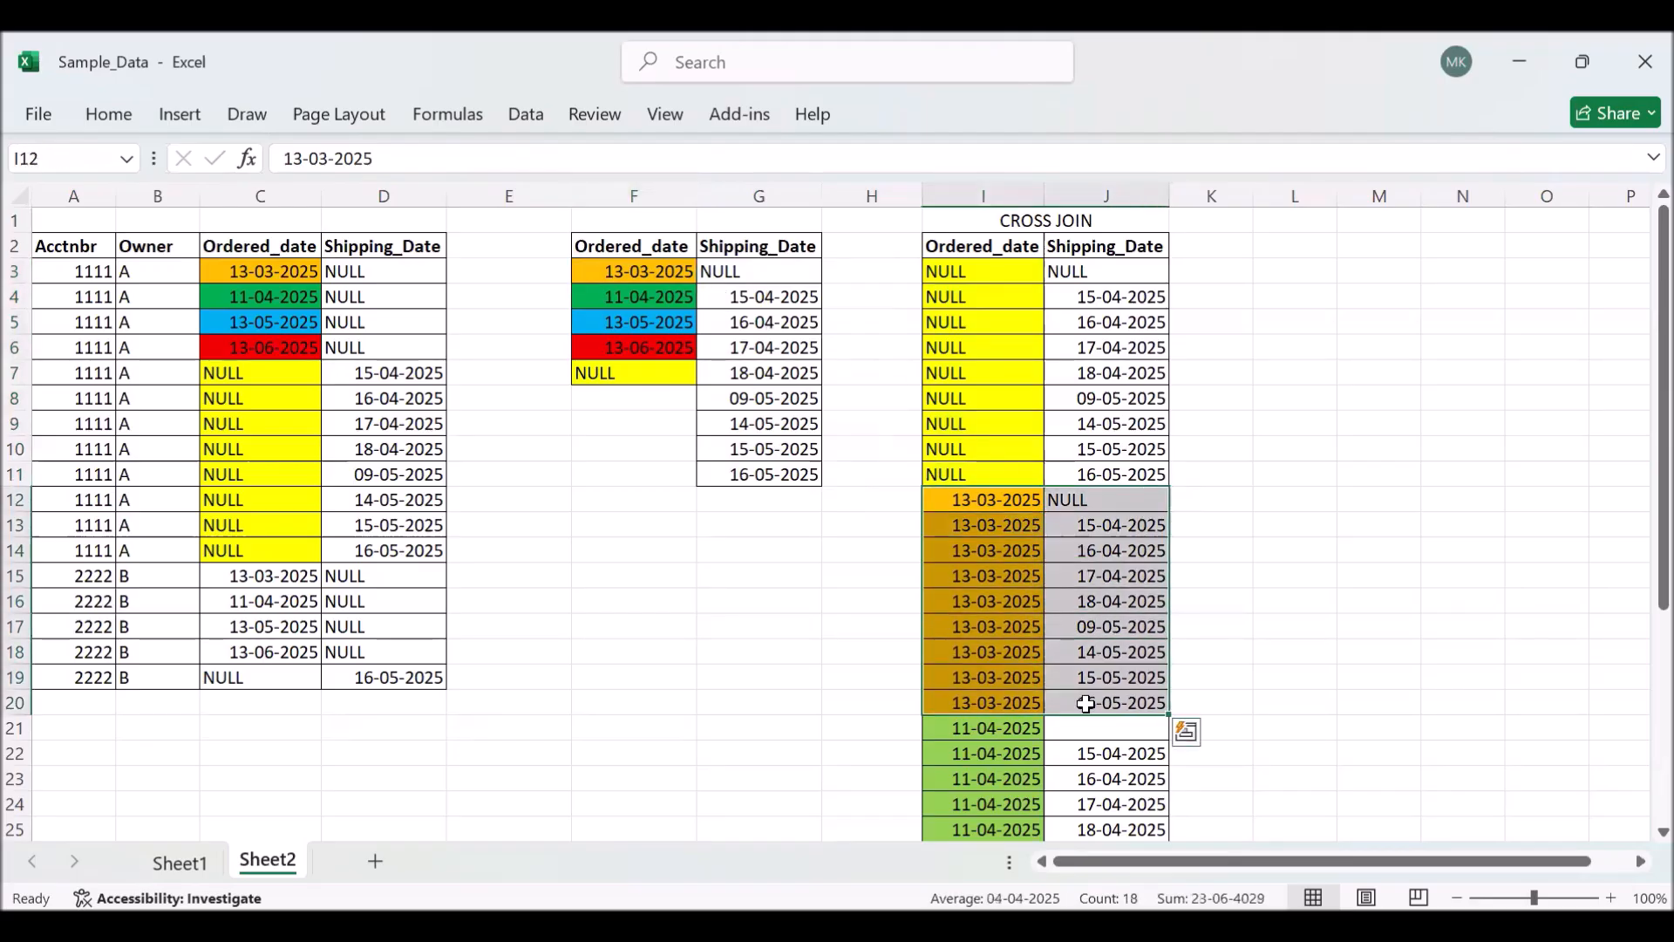
pyautogui.click(602, 300)
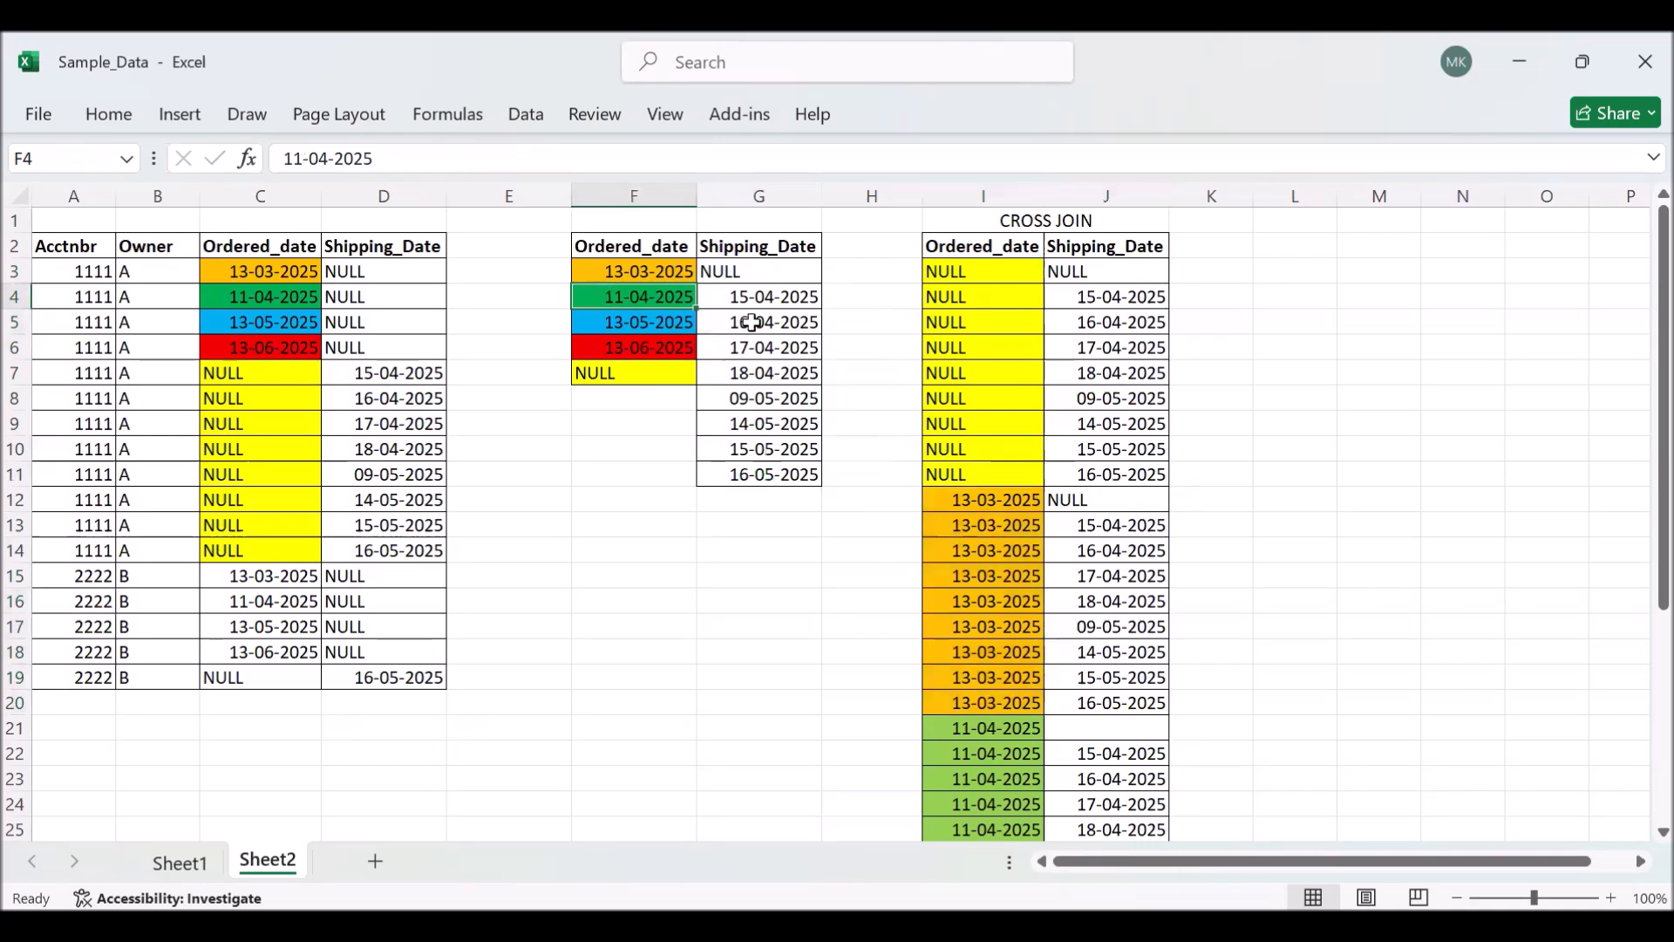
pyautogui.click(975, 735)
pyautogui.moveTo(976, 735); pyautogui.dragTo(1053, 748)
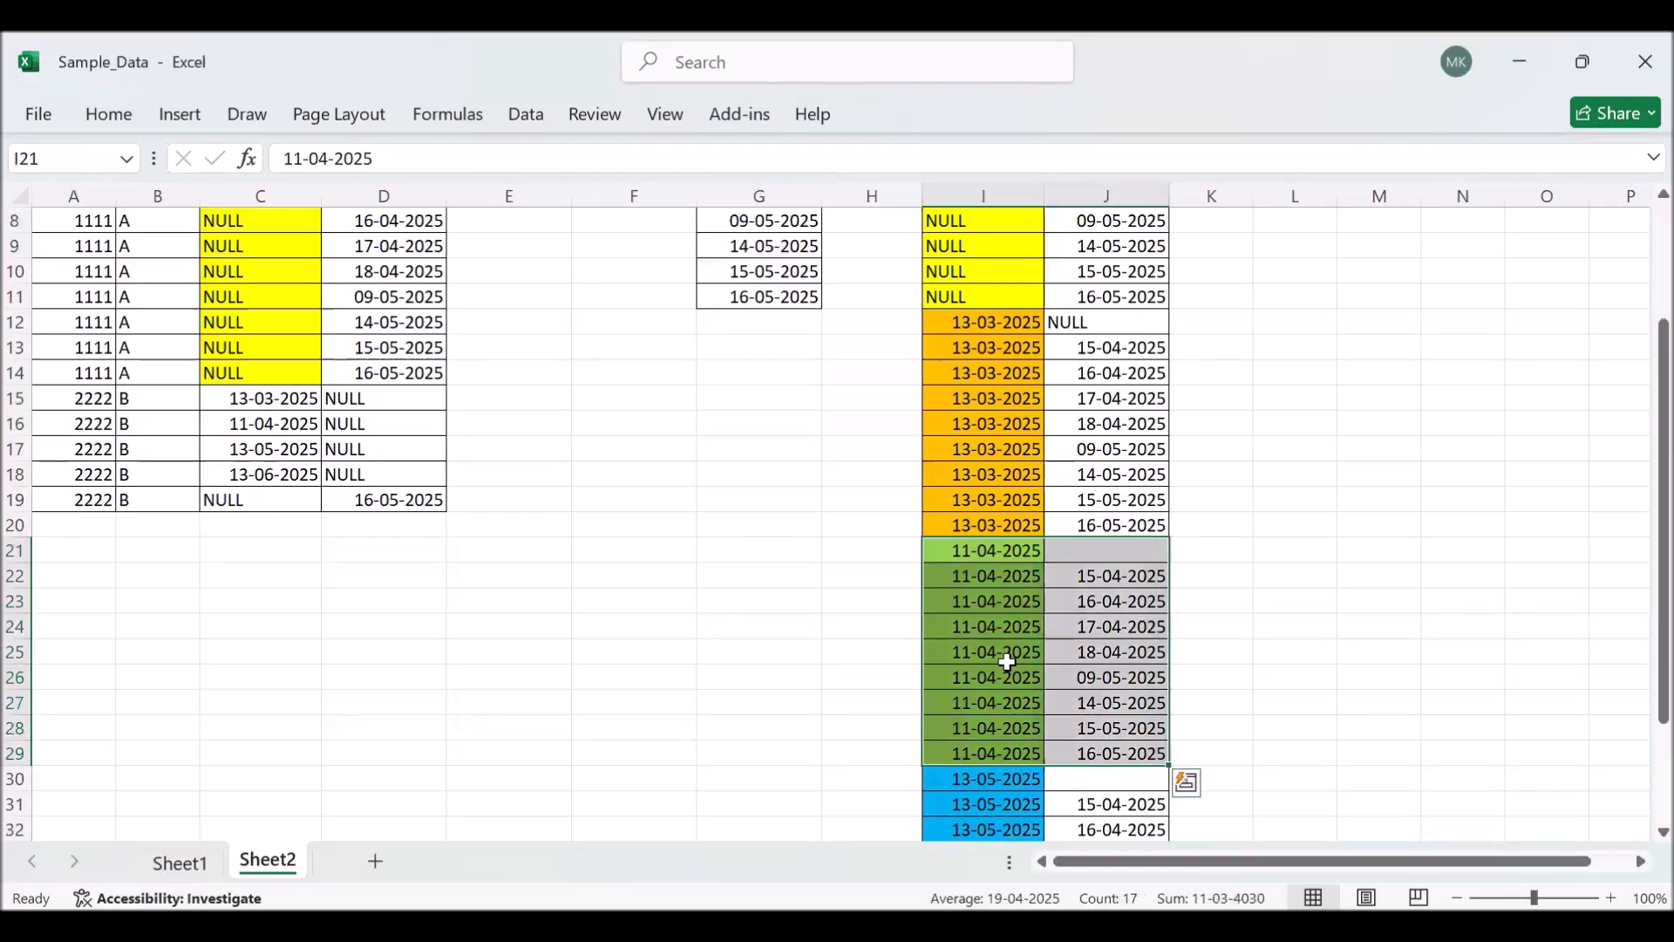
# - Examine how ordered date 13-05-2025 pairs with the shipping dates in G3:G11 within the first account's rows
pyautogui.scroll(3, 1007, 663)
pyautogui.click(656, 326)
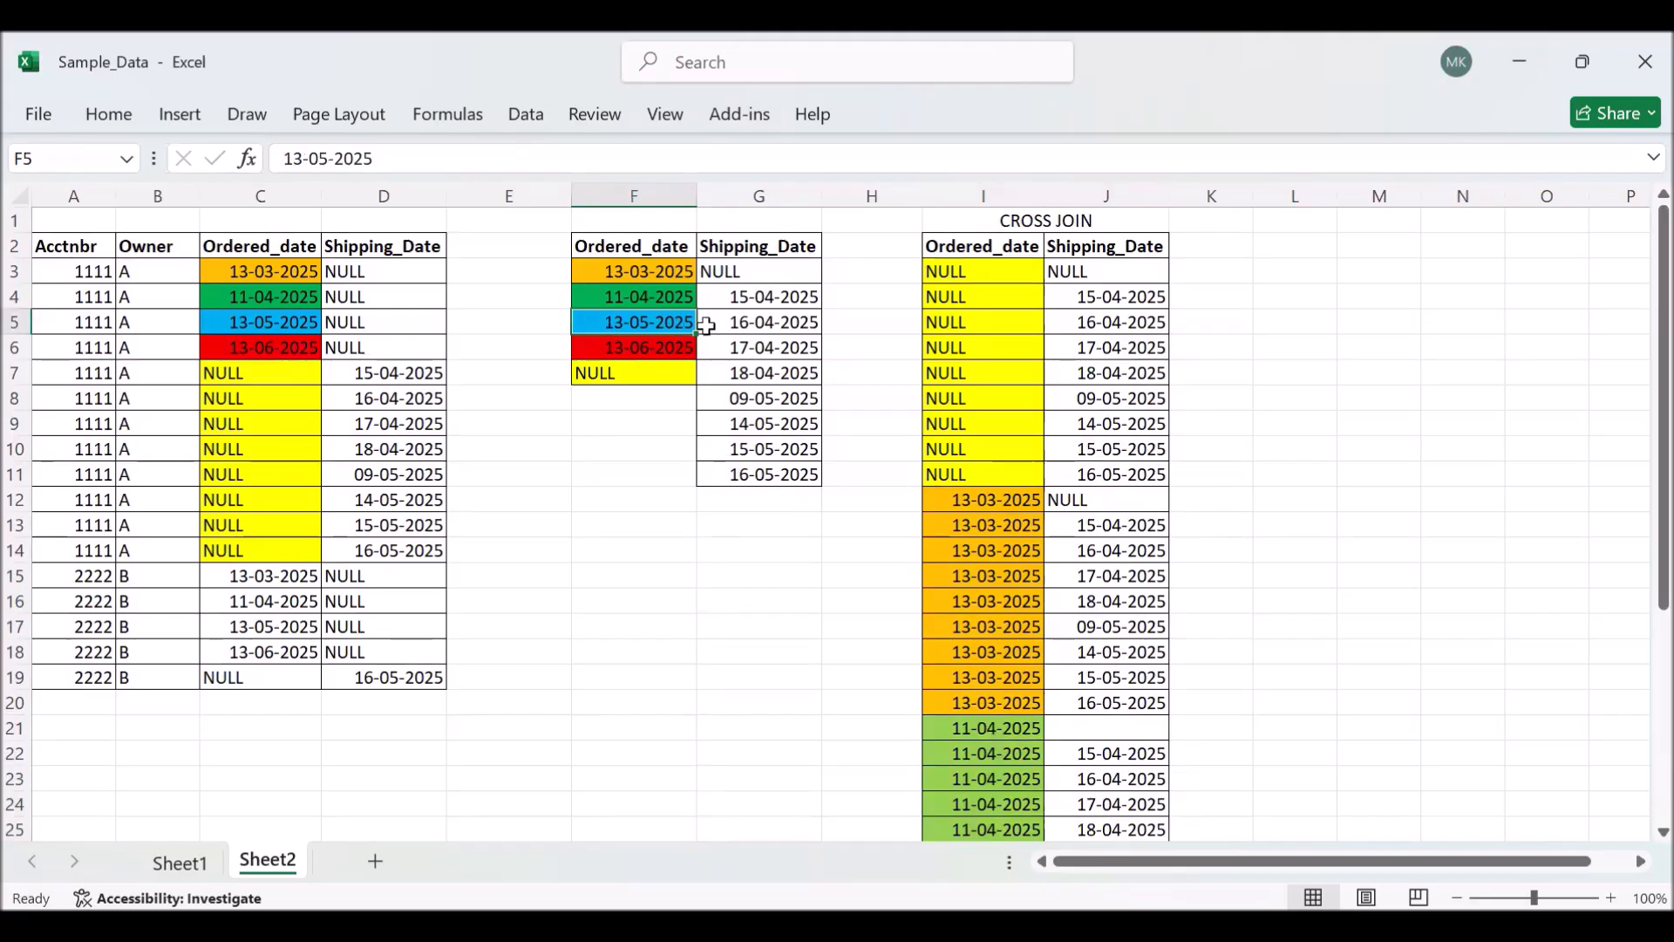
pyautogui.click(733, 275)
pyautogui.moveTo(736, 291); pyautogui.dragTo(744, 464)
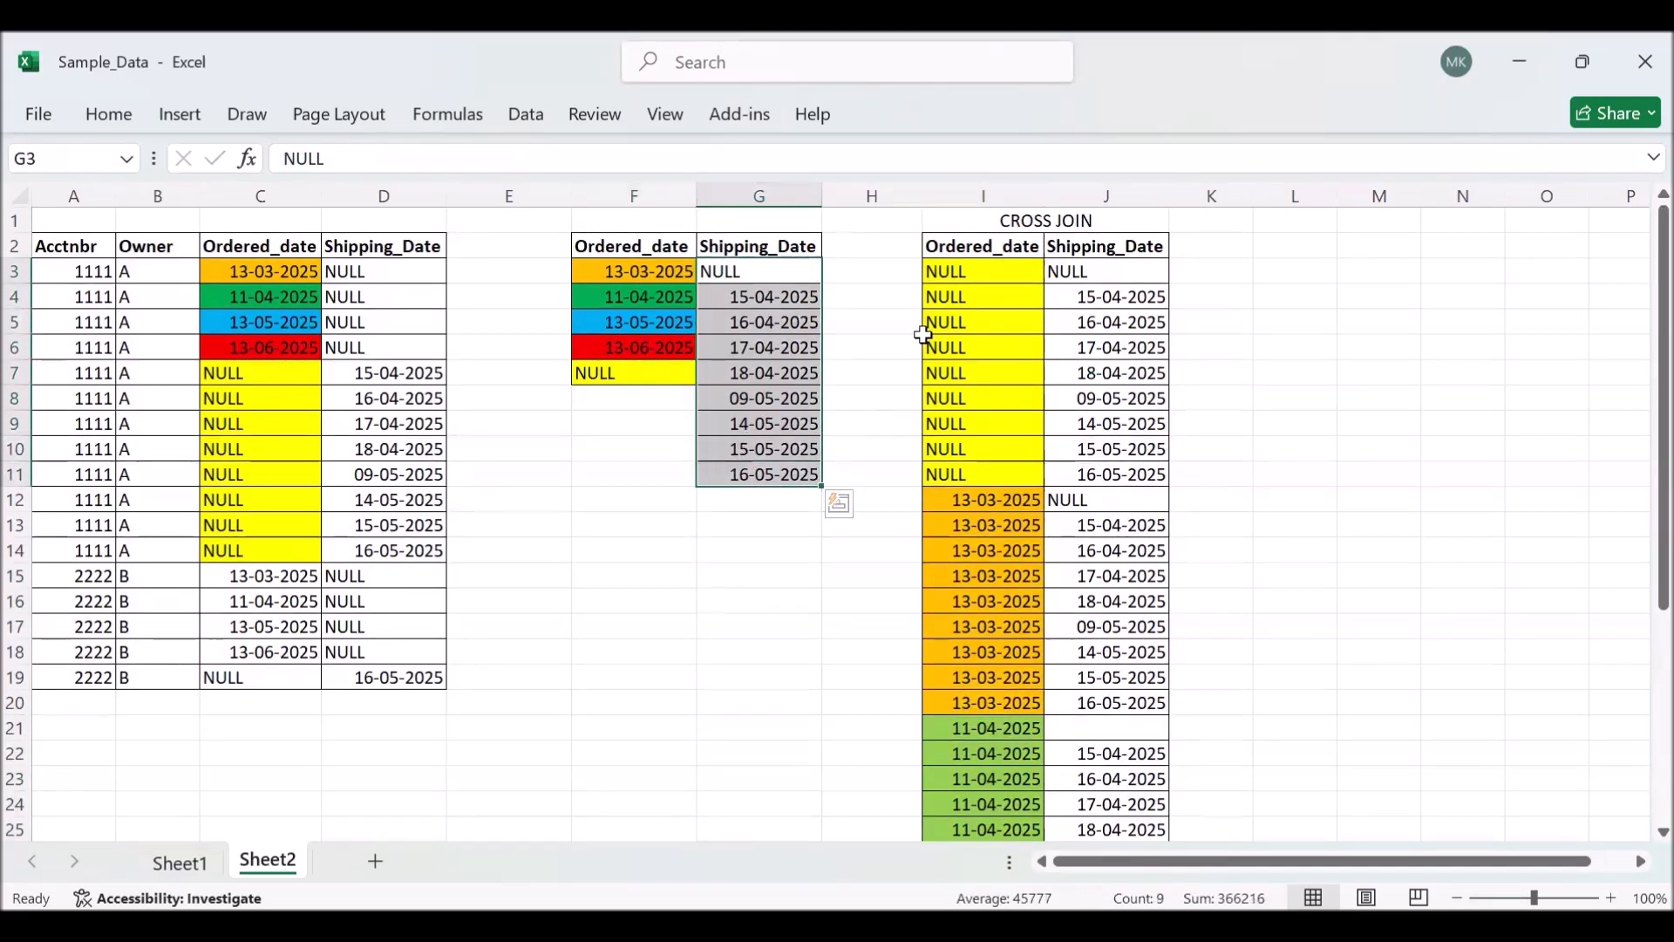
pyautogui.moveTo(74, 272); pyautogui.dragTo(73, 539)
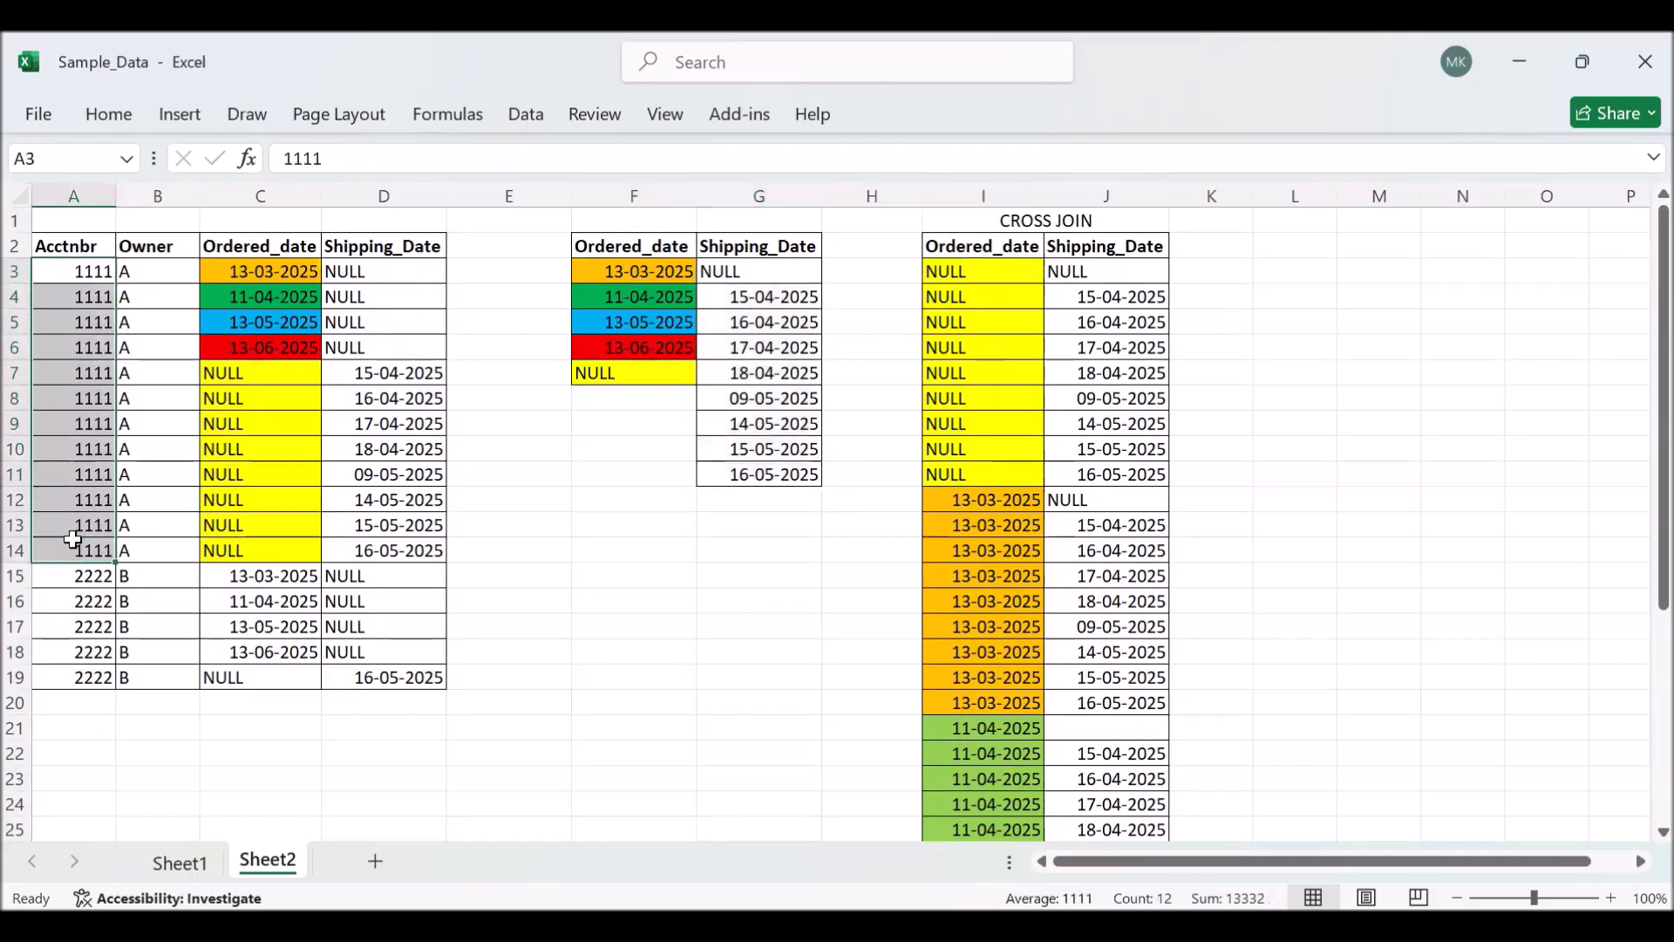
pyautogui.click(759, 625)
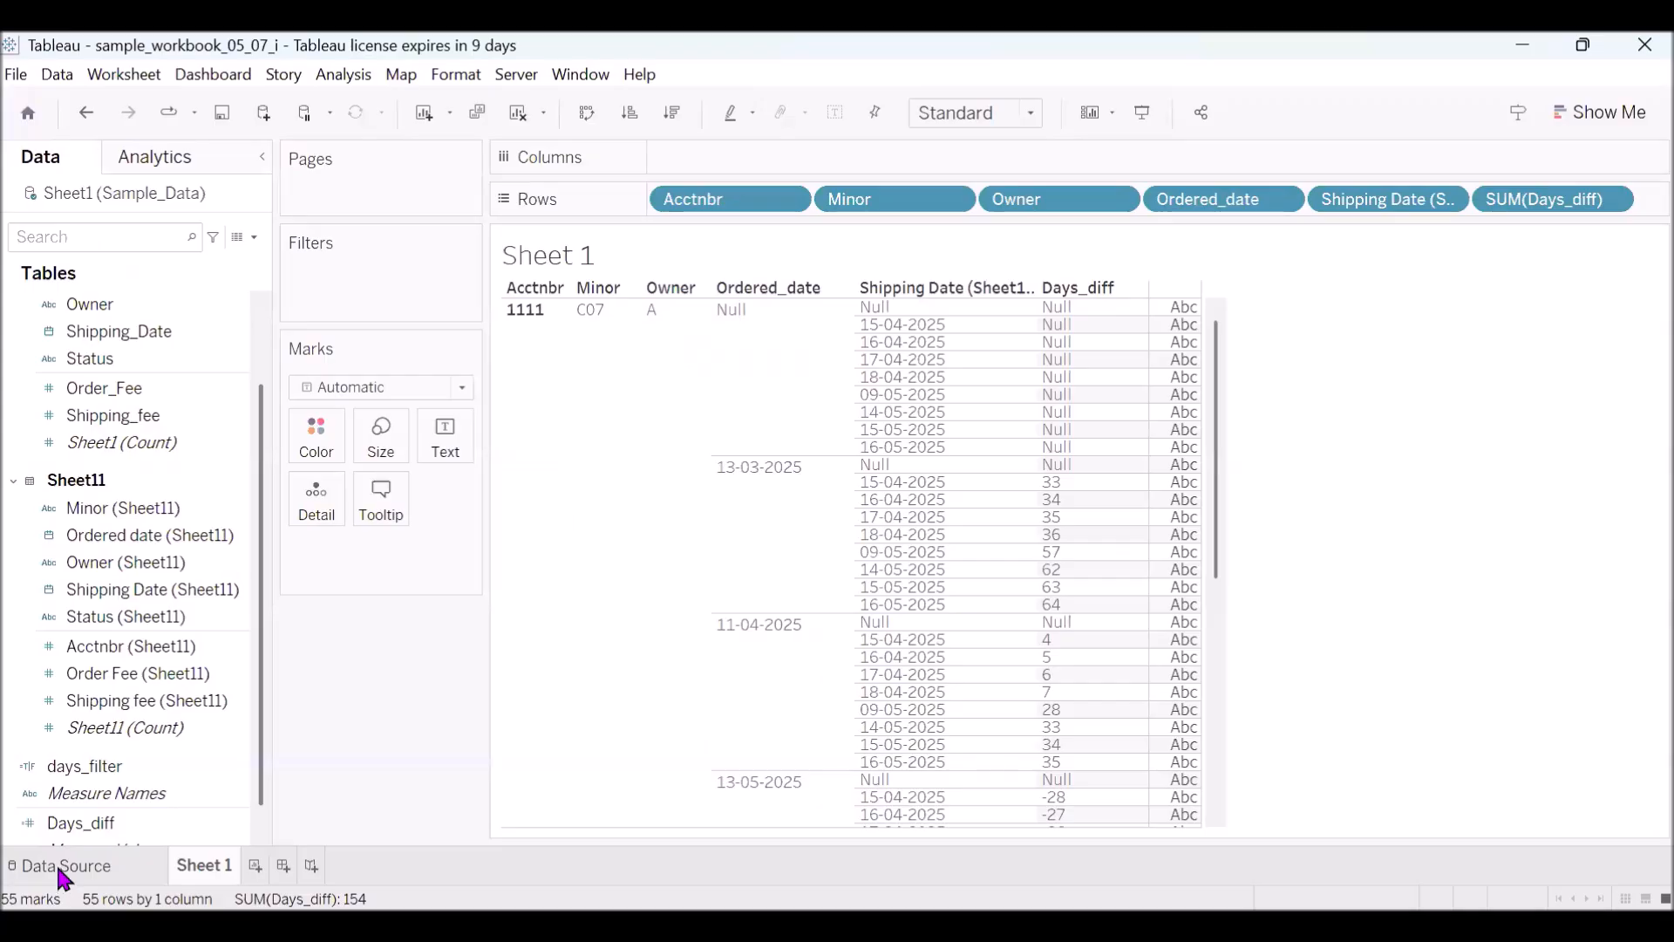
# - Switch to Tableau and open the relationship between Sheet1 and Sheet11 in the data source to examine its Acctnbr condition
pyautogui.click(59, 868)
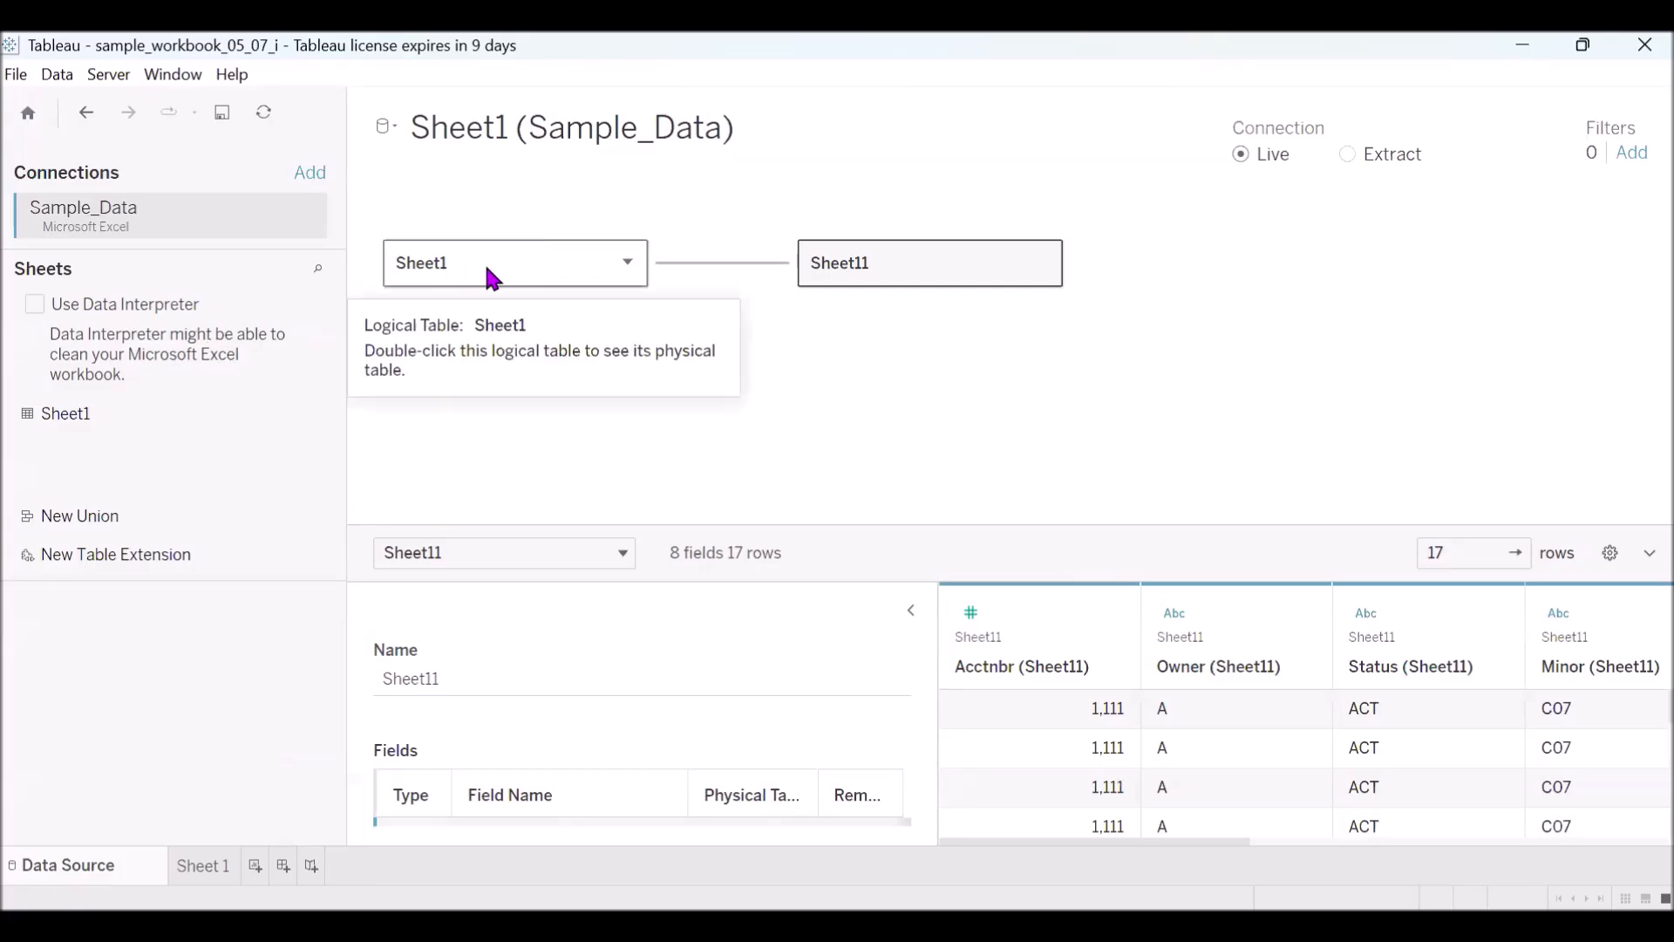
pyautogui.click(748, 261)
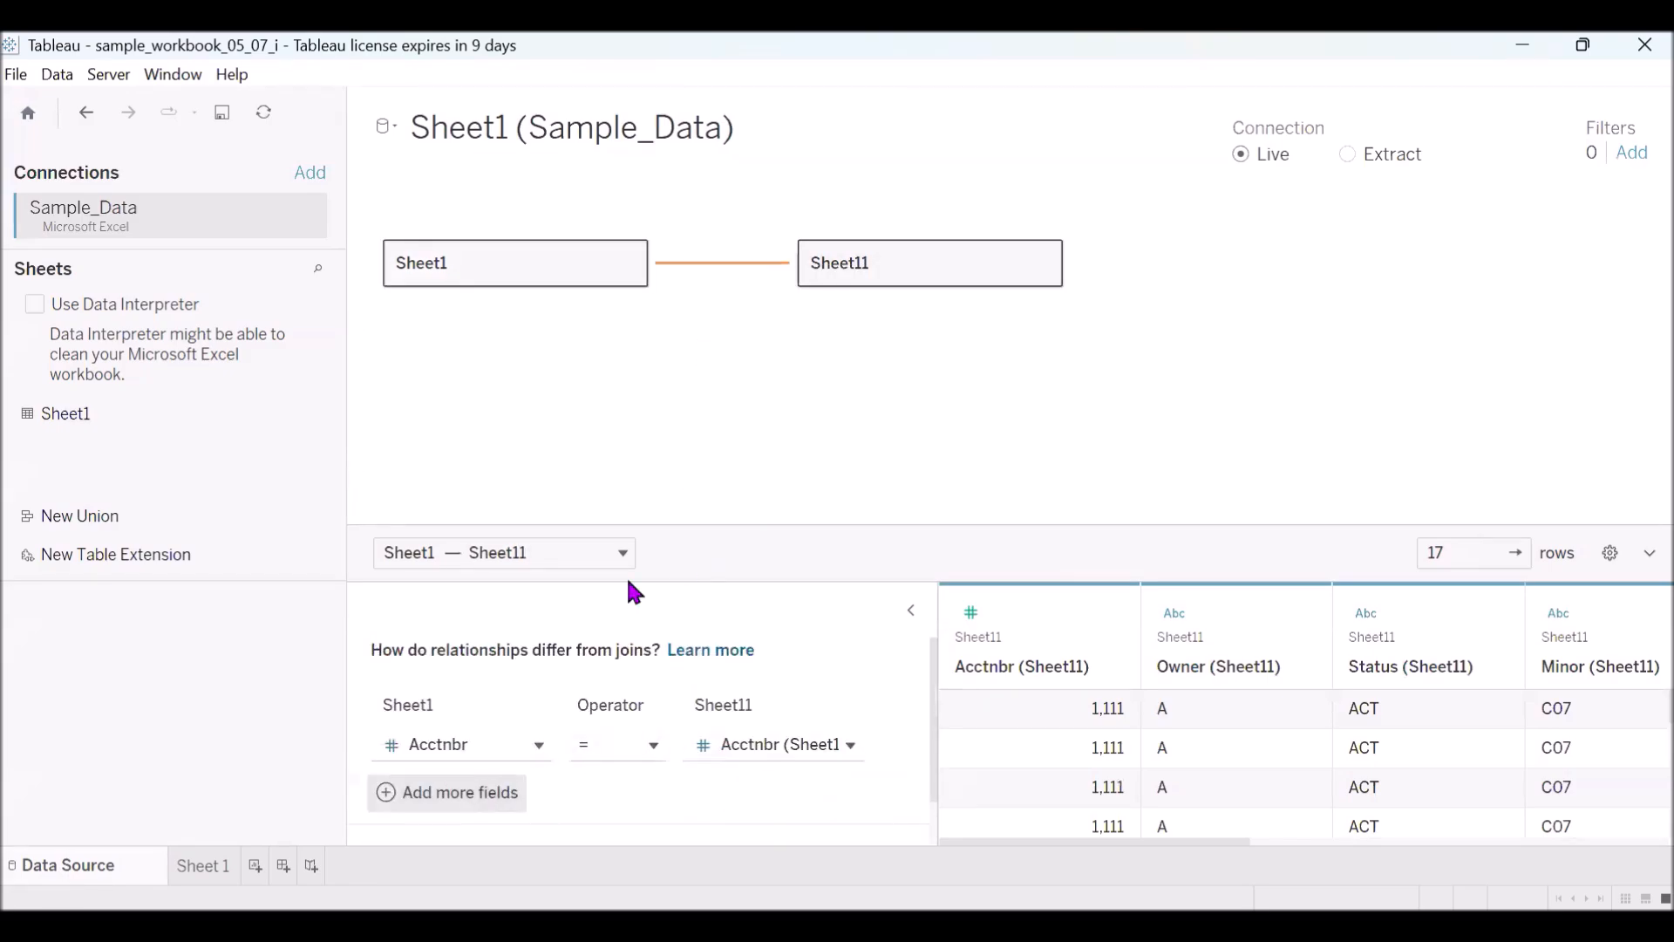
# - Remove Shipping Date (Sheet11) and SUM(Days_diff) from the Rows of worksheet Sheet 1
pyautogui.click(202, 866)
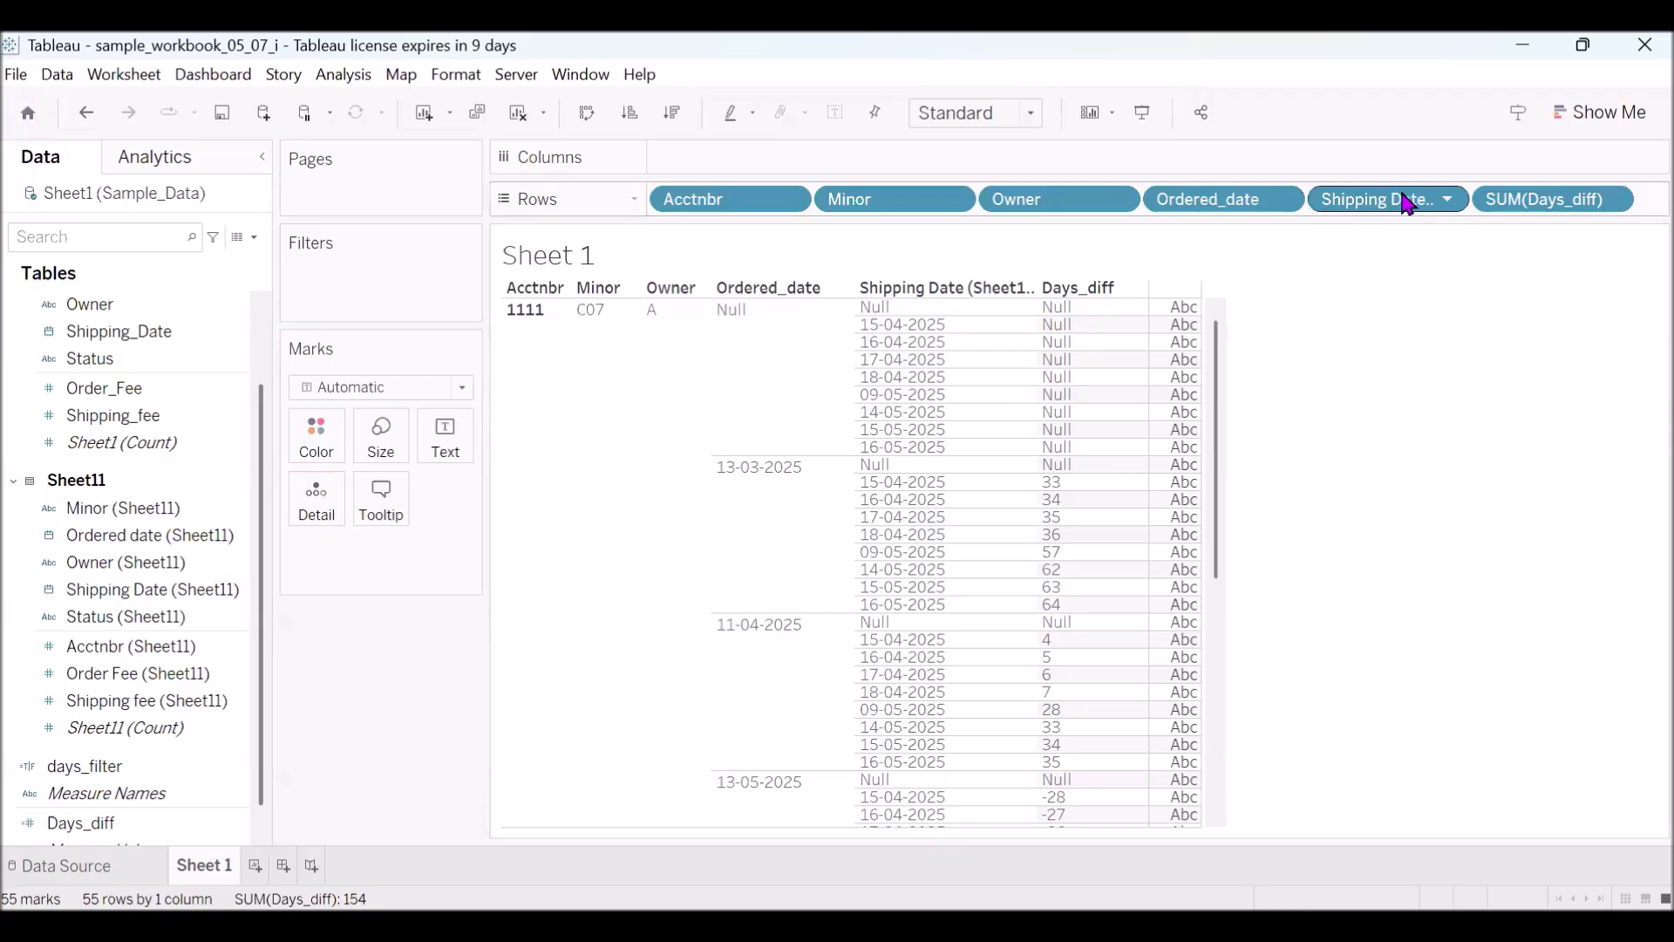
pyautogui.click(1348, 206)
pyautogui.press('Delete')
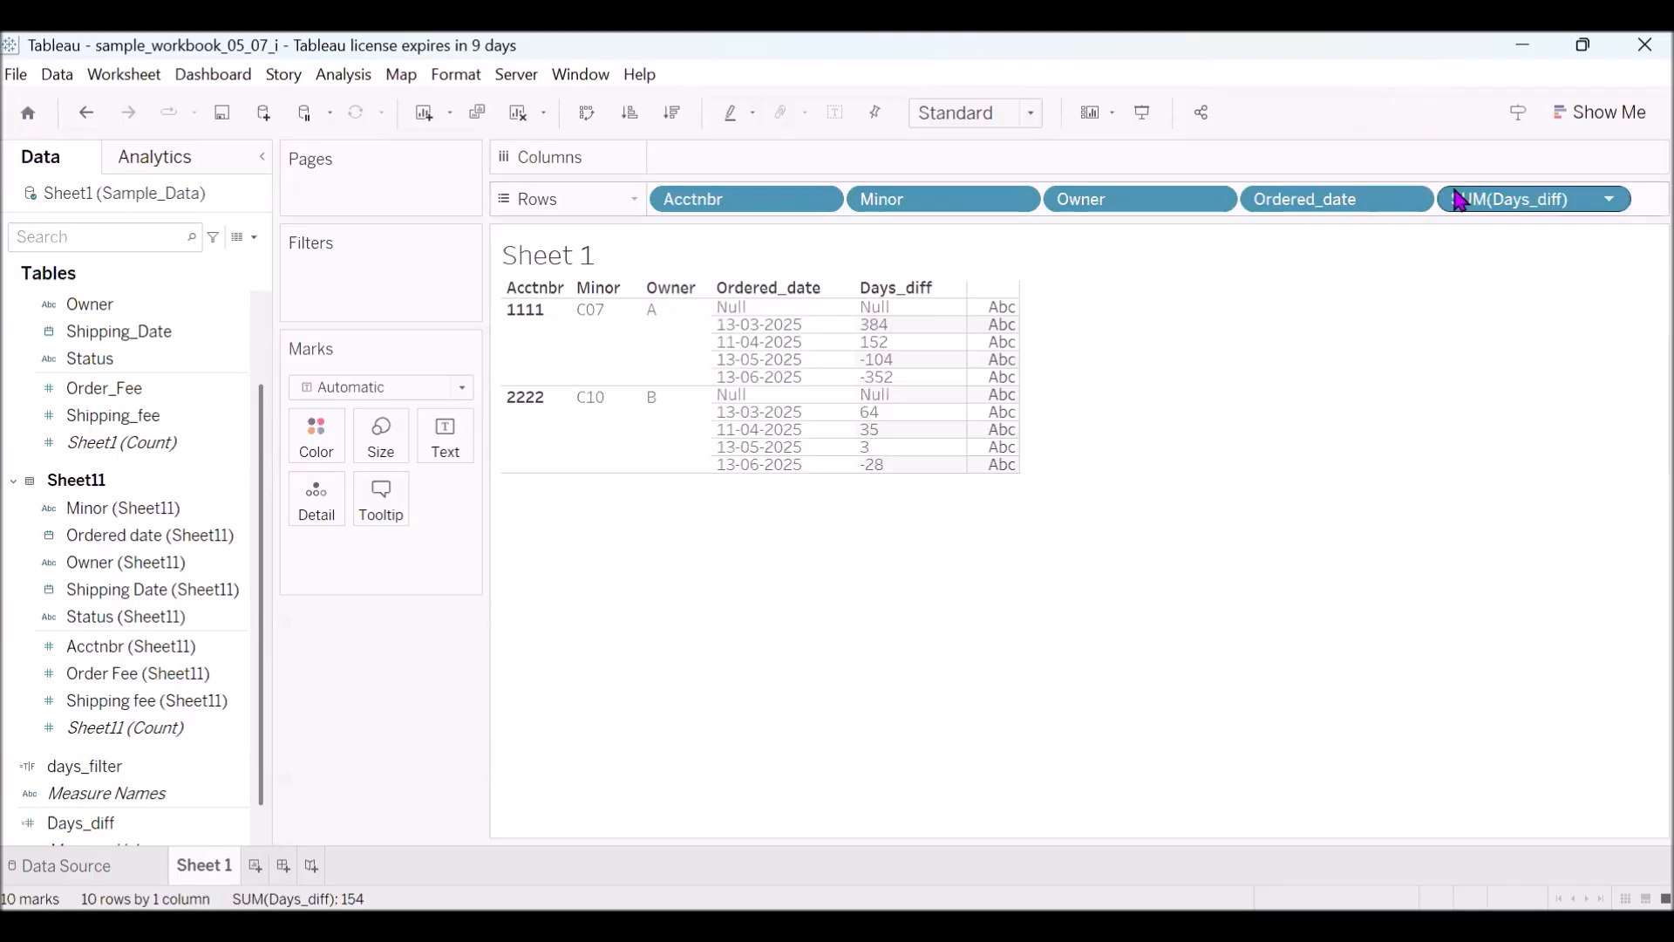
pyautogui.press('Delete')
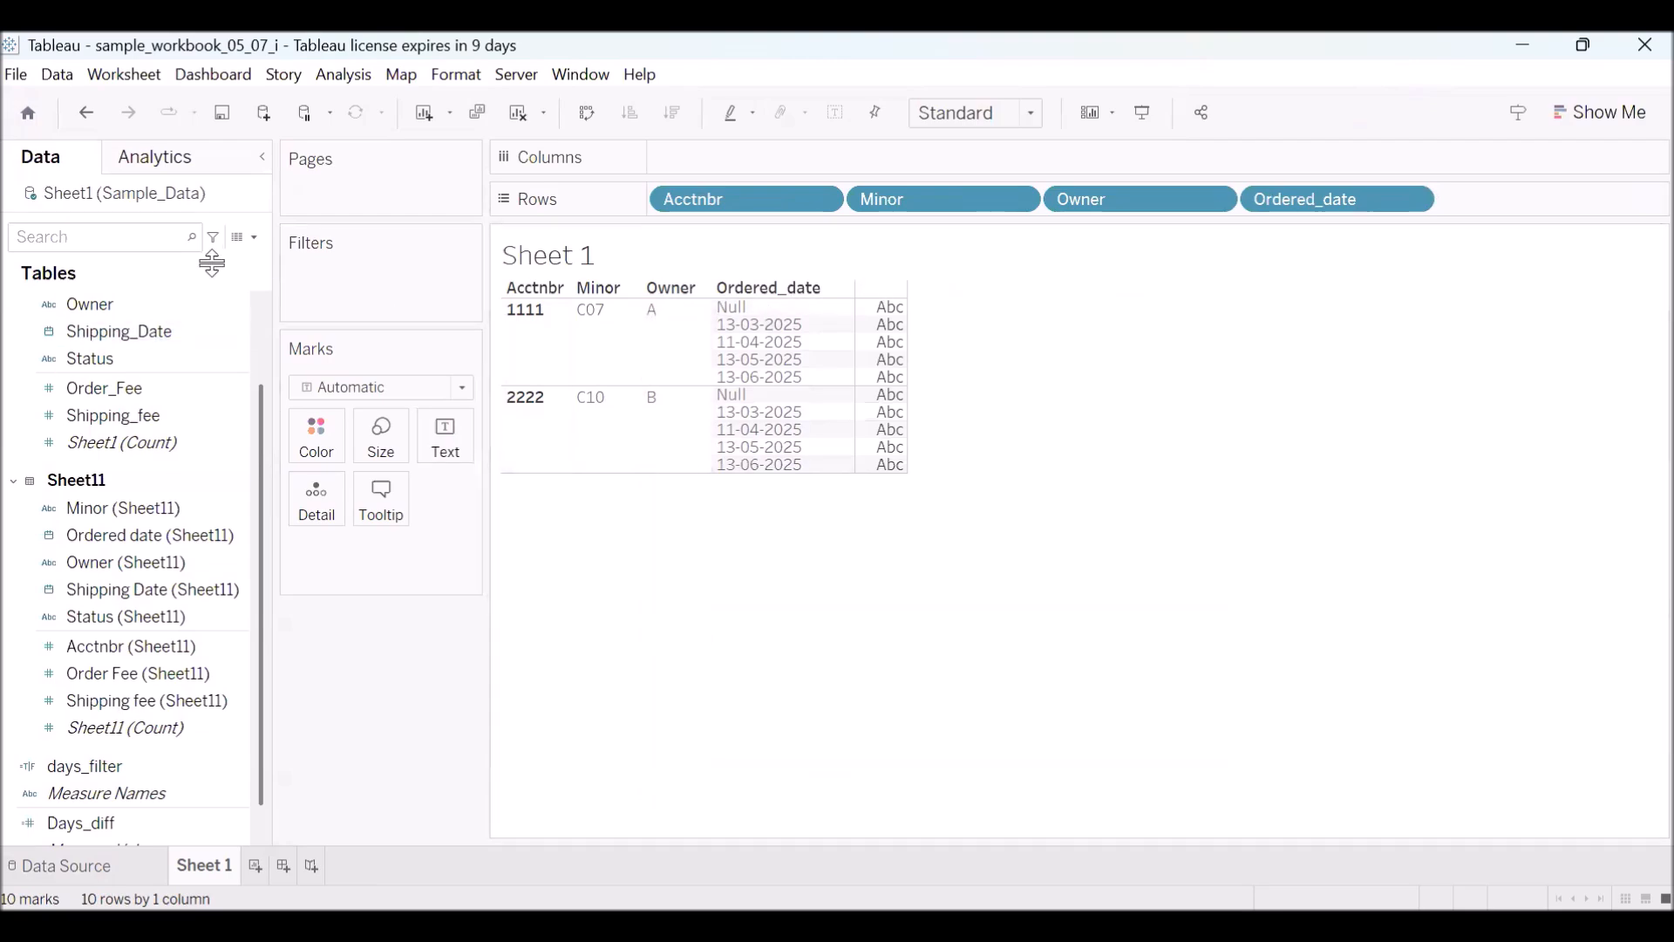
# - Find Shipping Date (Sheet11) with the search text "shi" and add it after Ordered_date in Rows as a discrete exact date
pyautogui.click(128, 239)
pyautogui.write('shi')
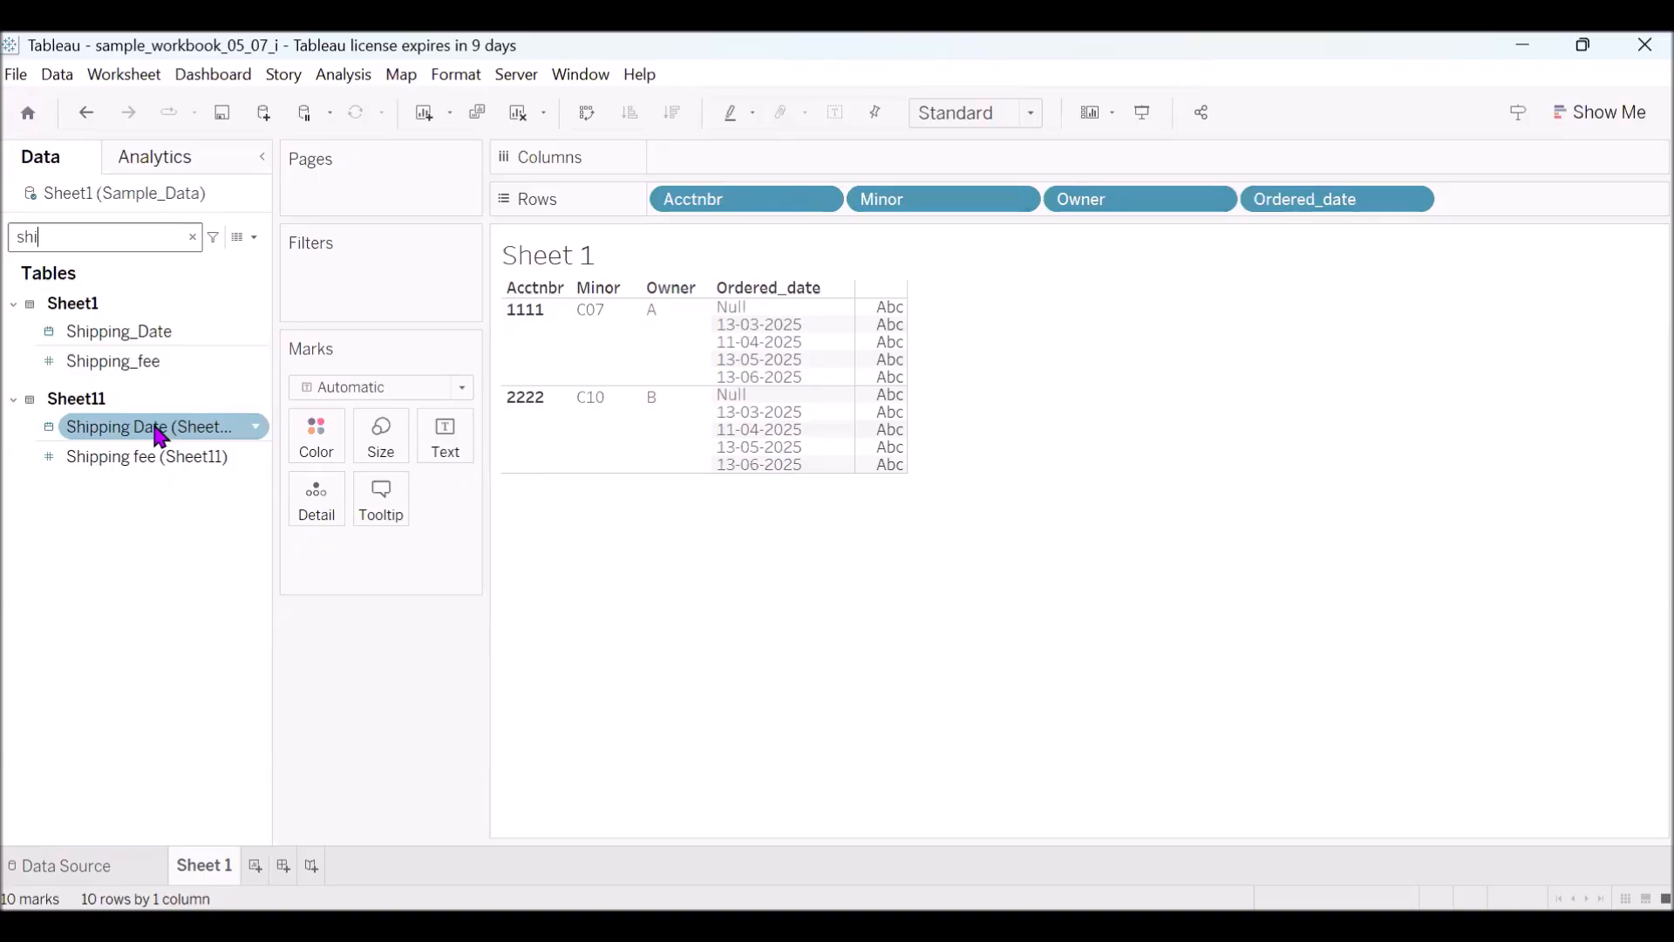
pyautogui.moveTo(160, 434); pyautogui.dragTo(1364, 244)
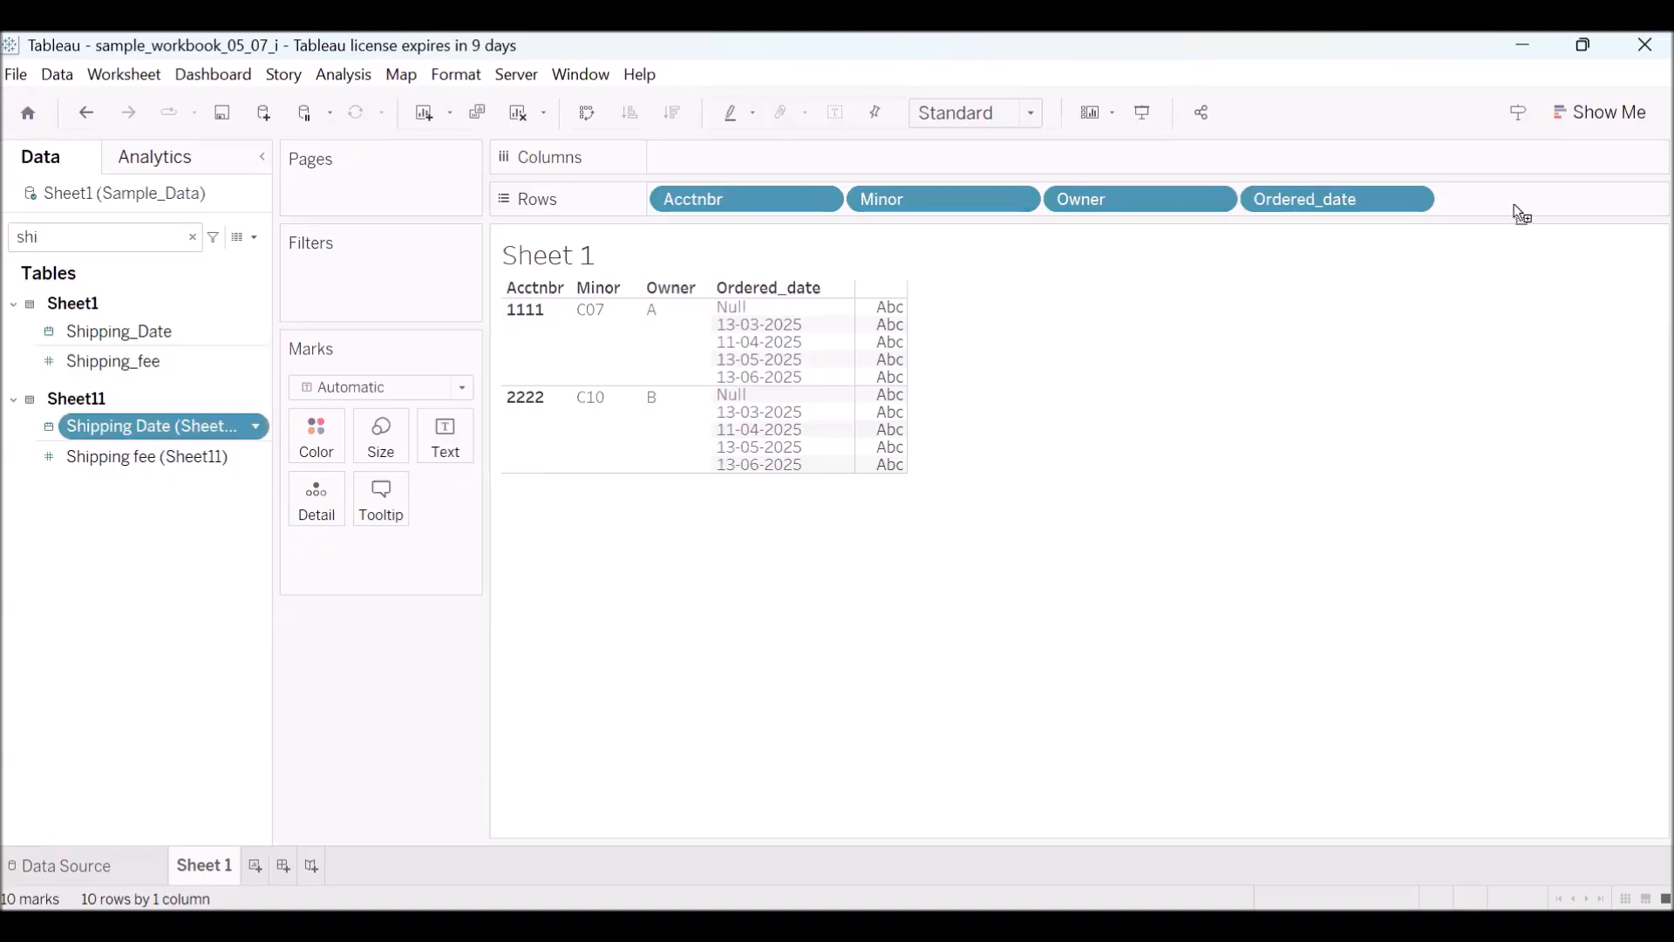
pyautogui.moveTo(1531, 214); pyautogui.dragTo(1530, 211)
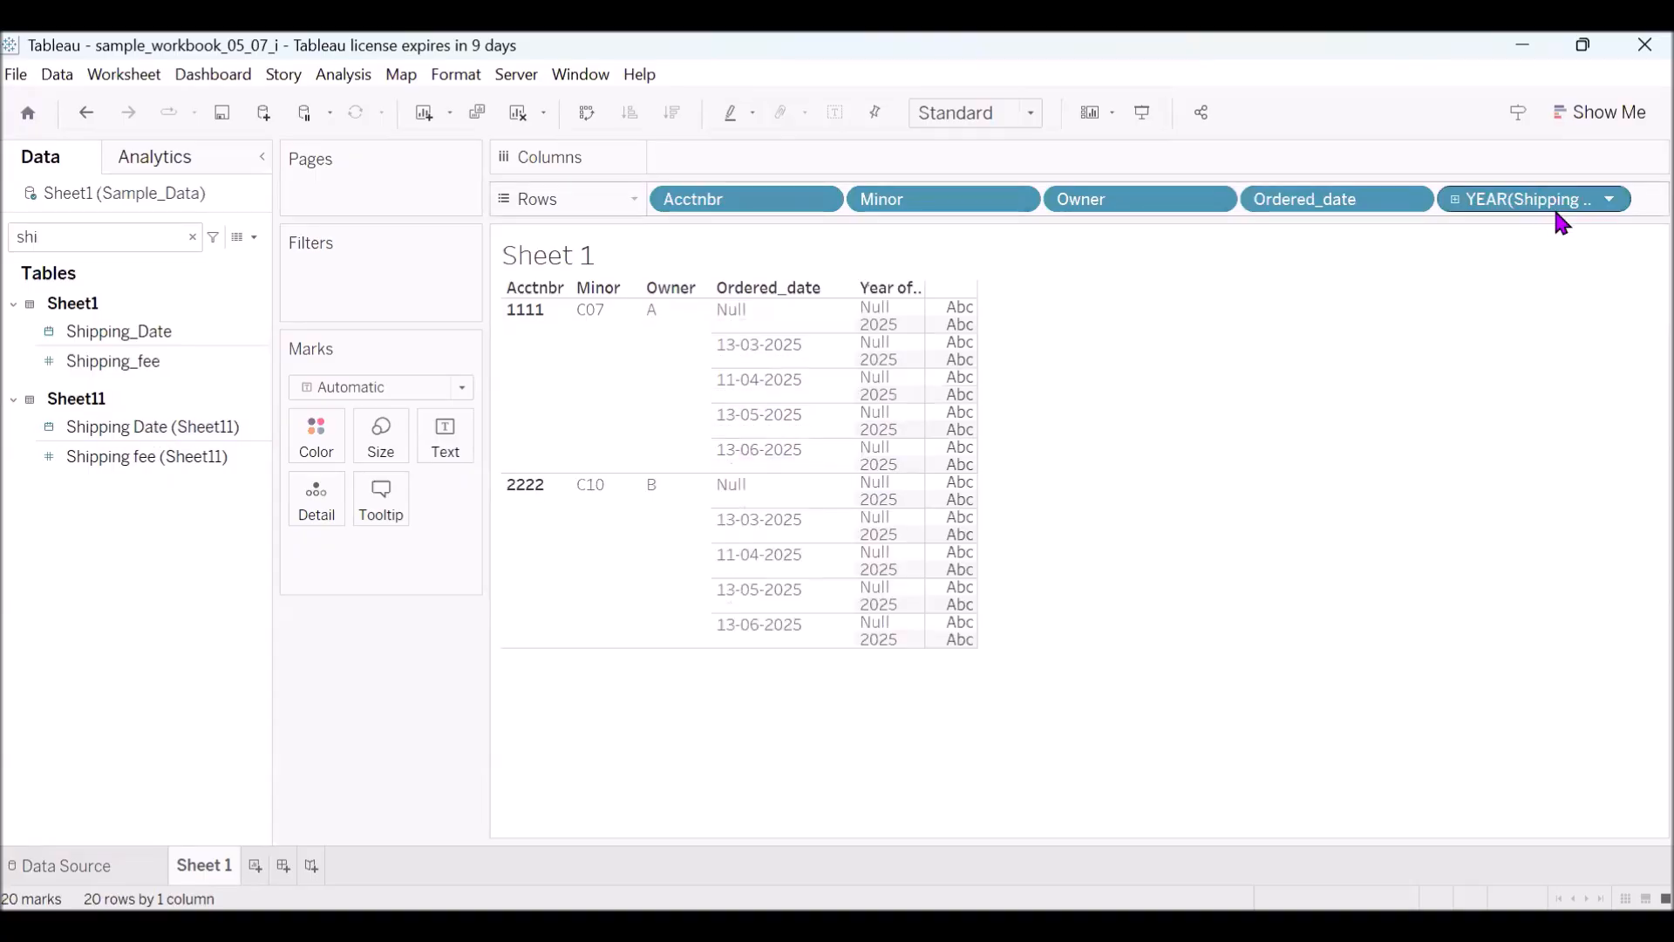
pyautogui.click(1610, 201)
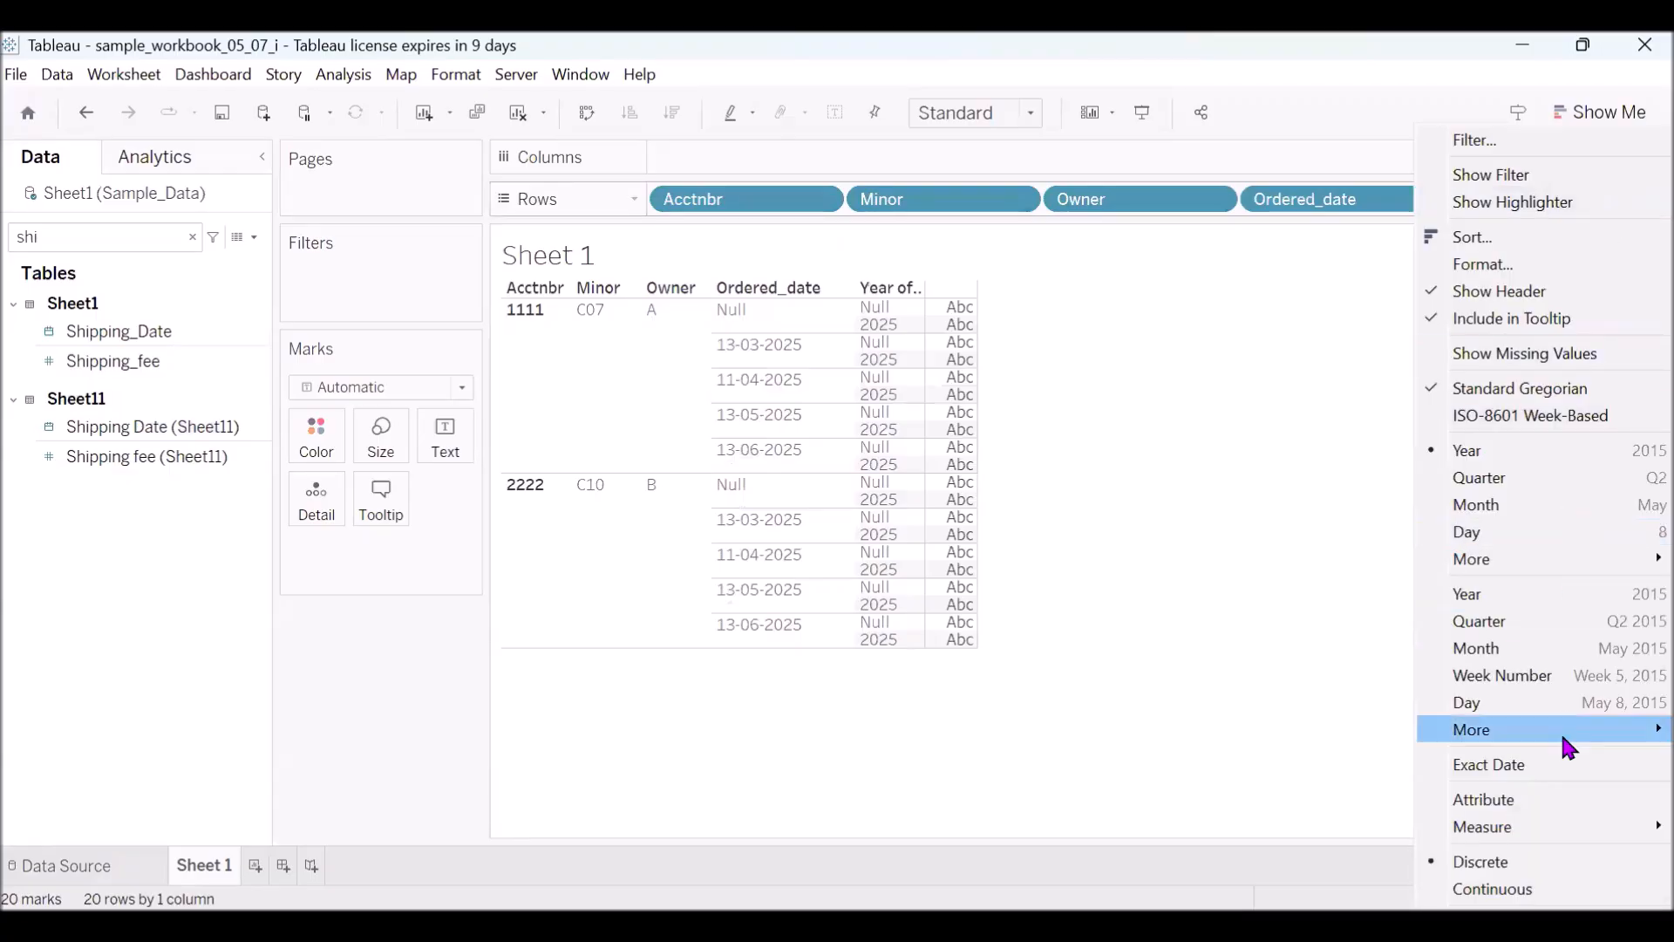
pyautogui.click(1513, 771)
pyautogui.click(1612, 202)
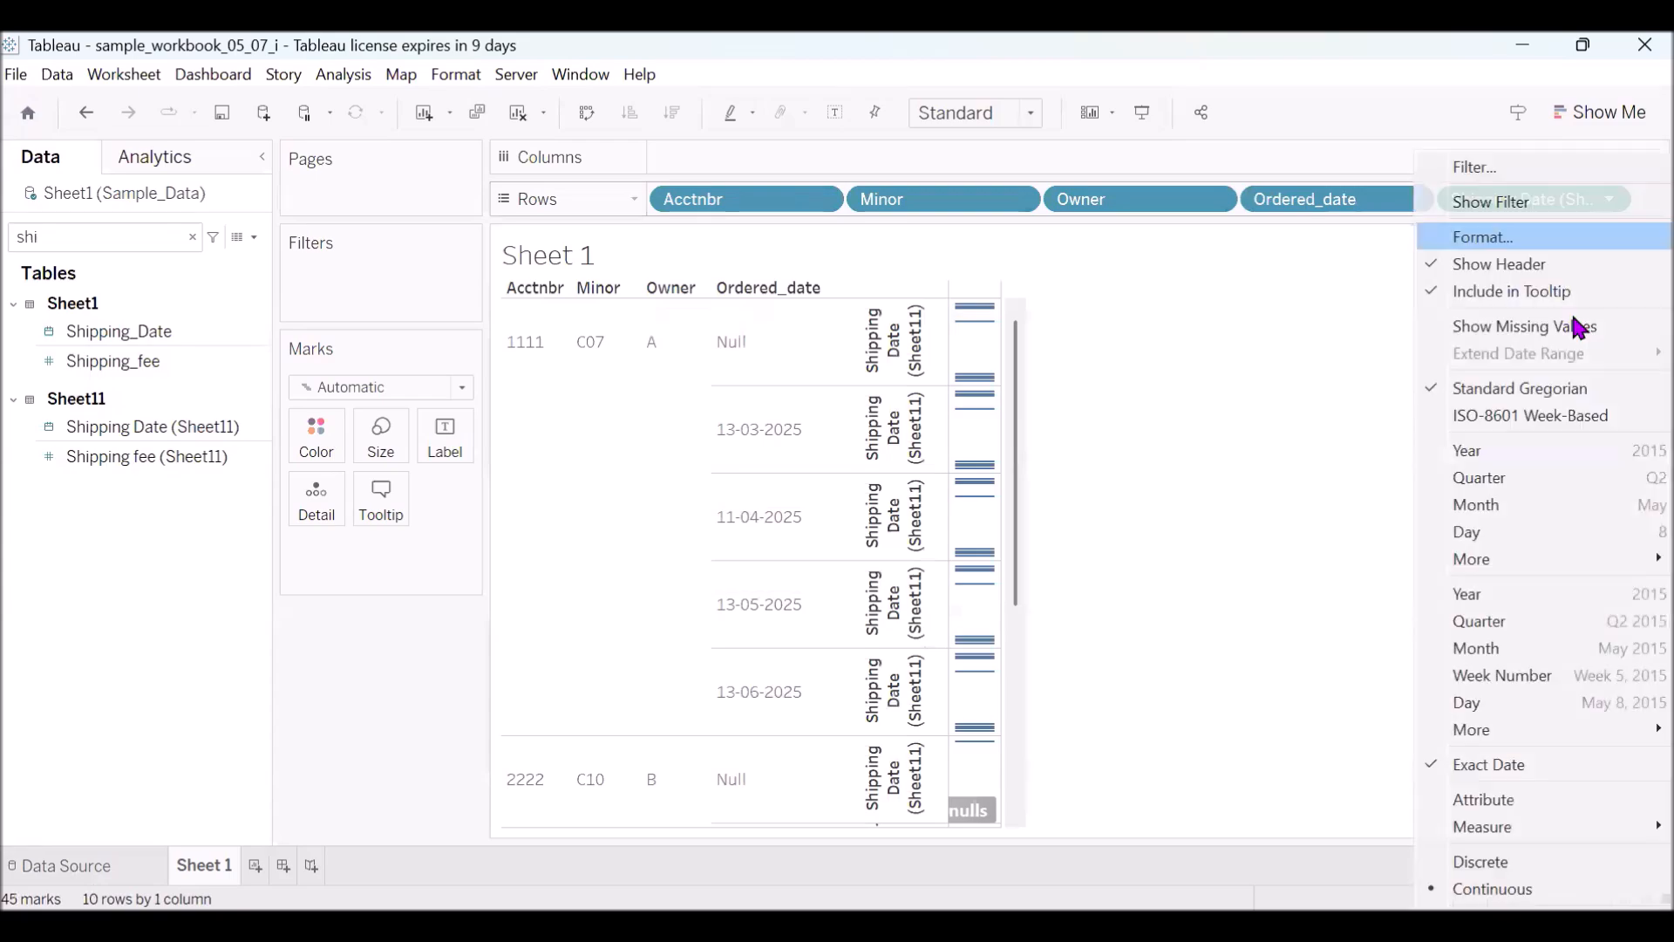
pyautogui.click(1483, 863)
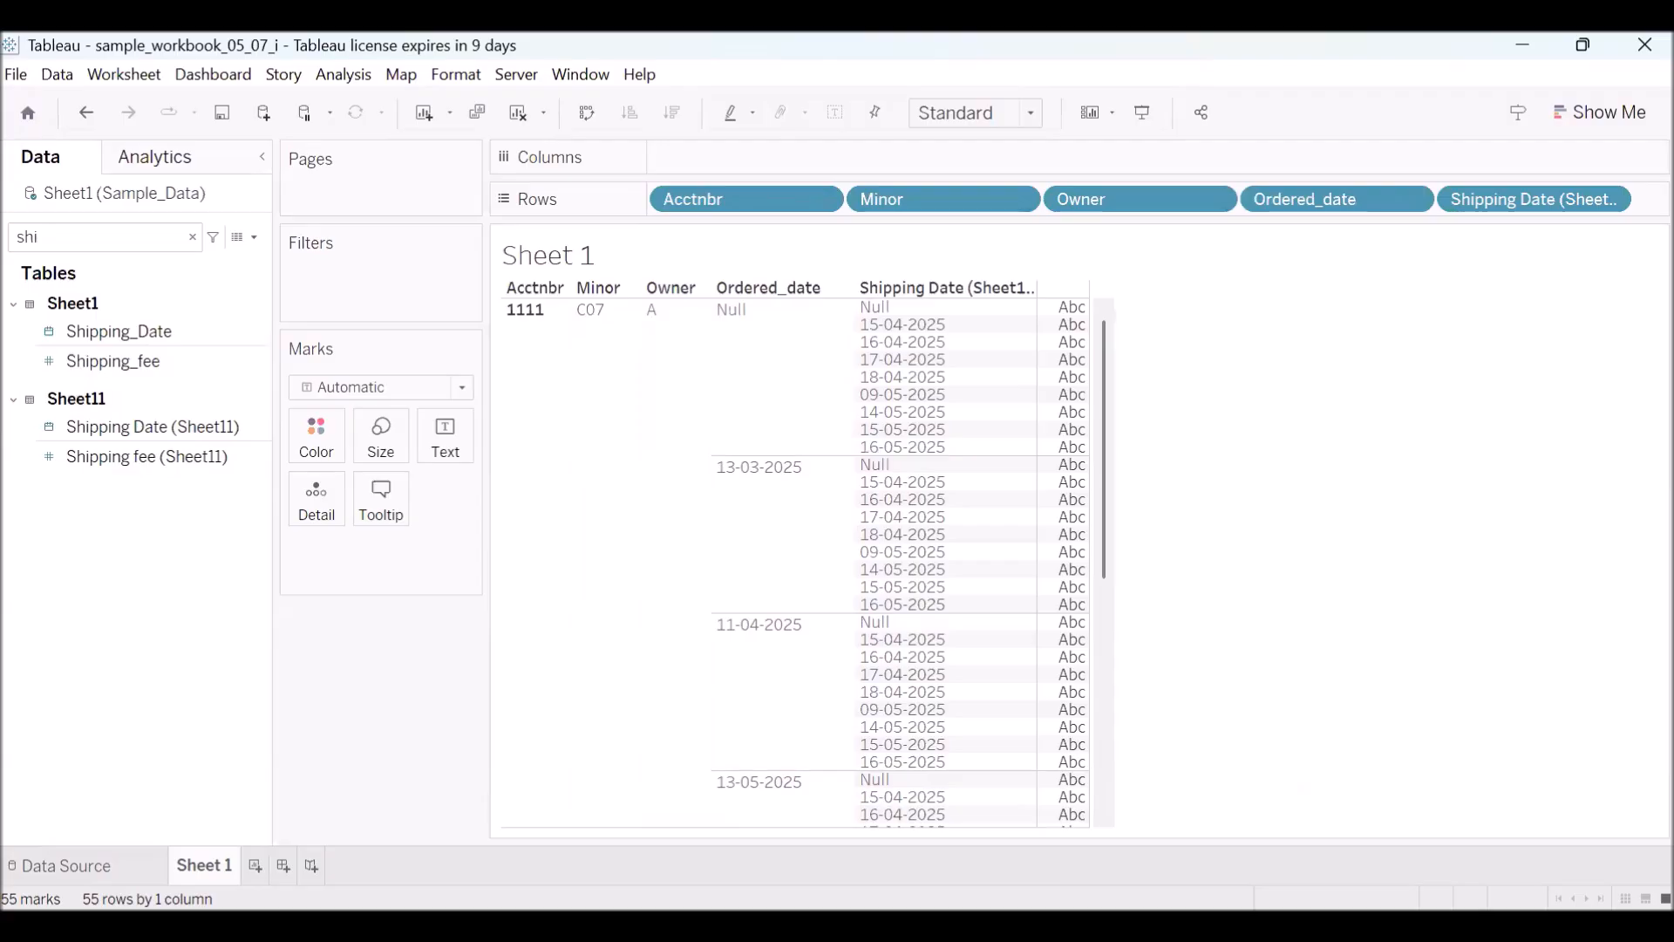
# - Switch to Excel and compare the cross join's NULL and 13-03-2025 blocks with the Tableau table
pyautogui.hotkey('alt', 'Tab')
pyautogui.moveTo(968, 281); pyautogui.dragTo(1075, 468)
pyautogui.moveTo(985, 504); pyautogui.dragTo(1112, 705)
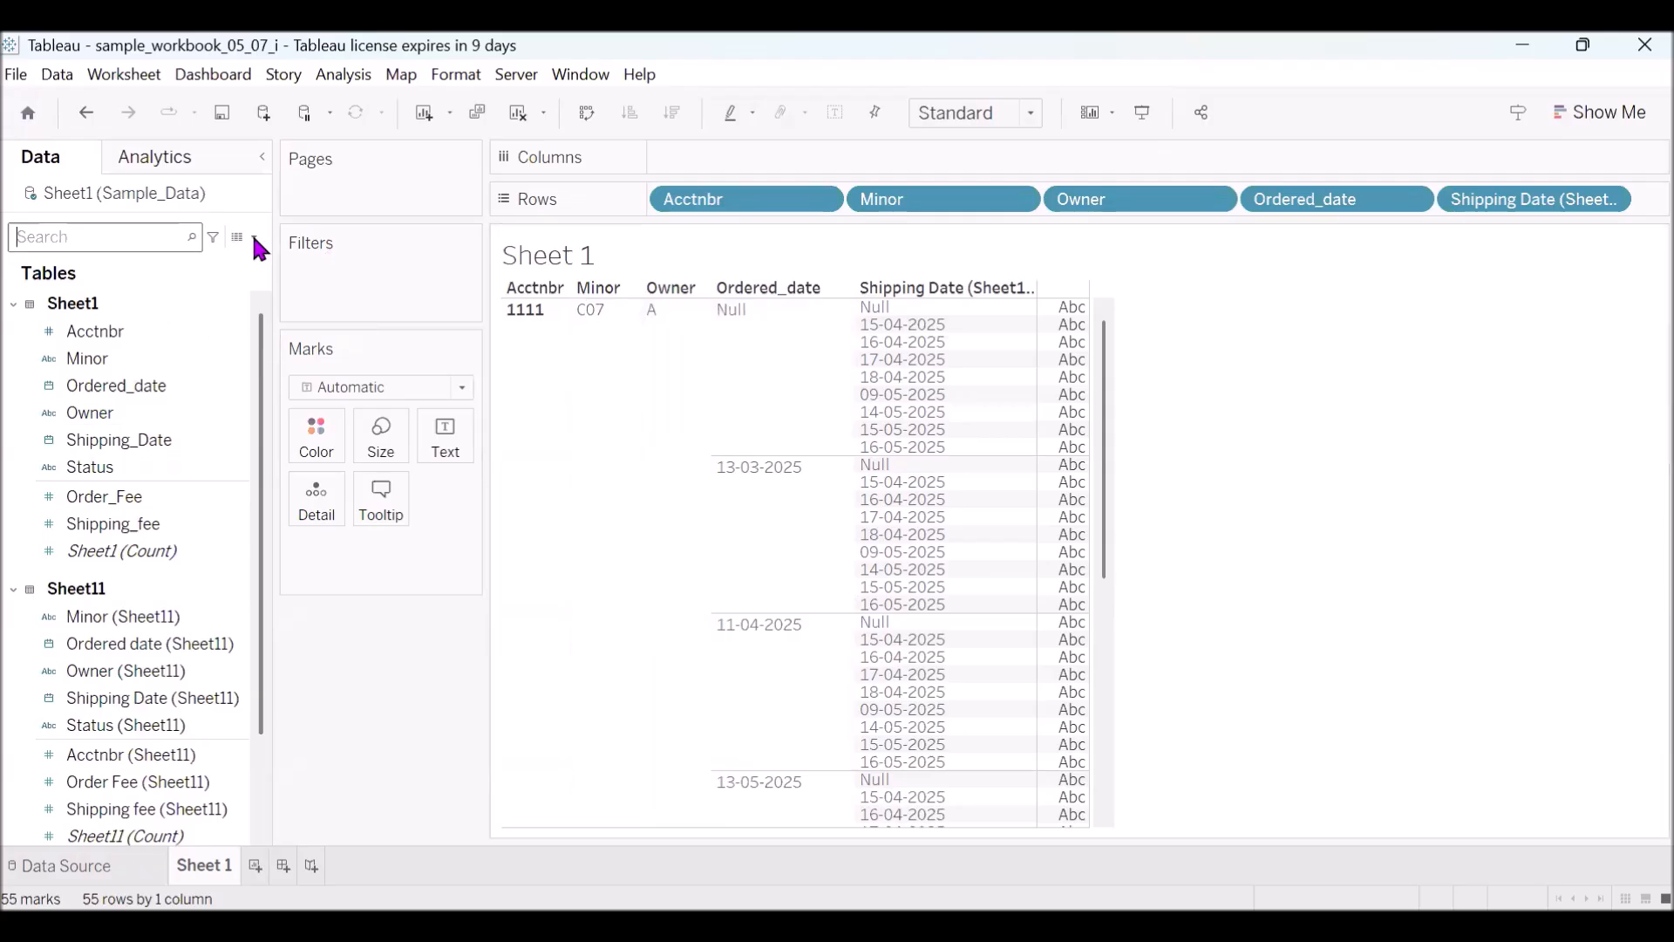
# - Find Days_diff with the search text "day" and open its calculation to examine the formula, closing it without changes
pyautogui.click(234, 524)
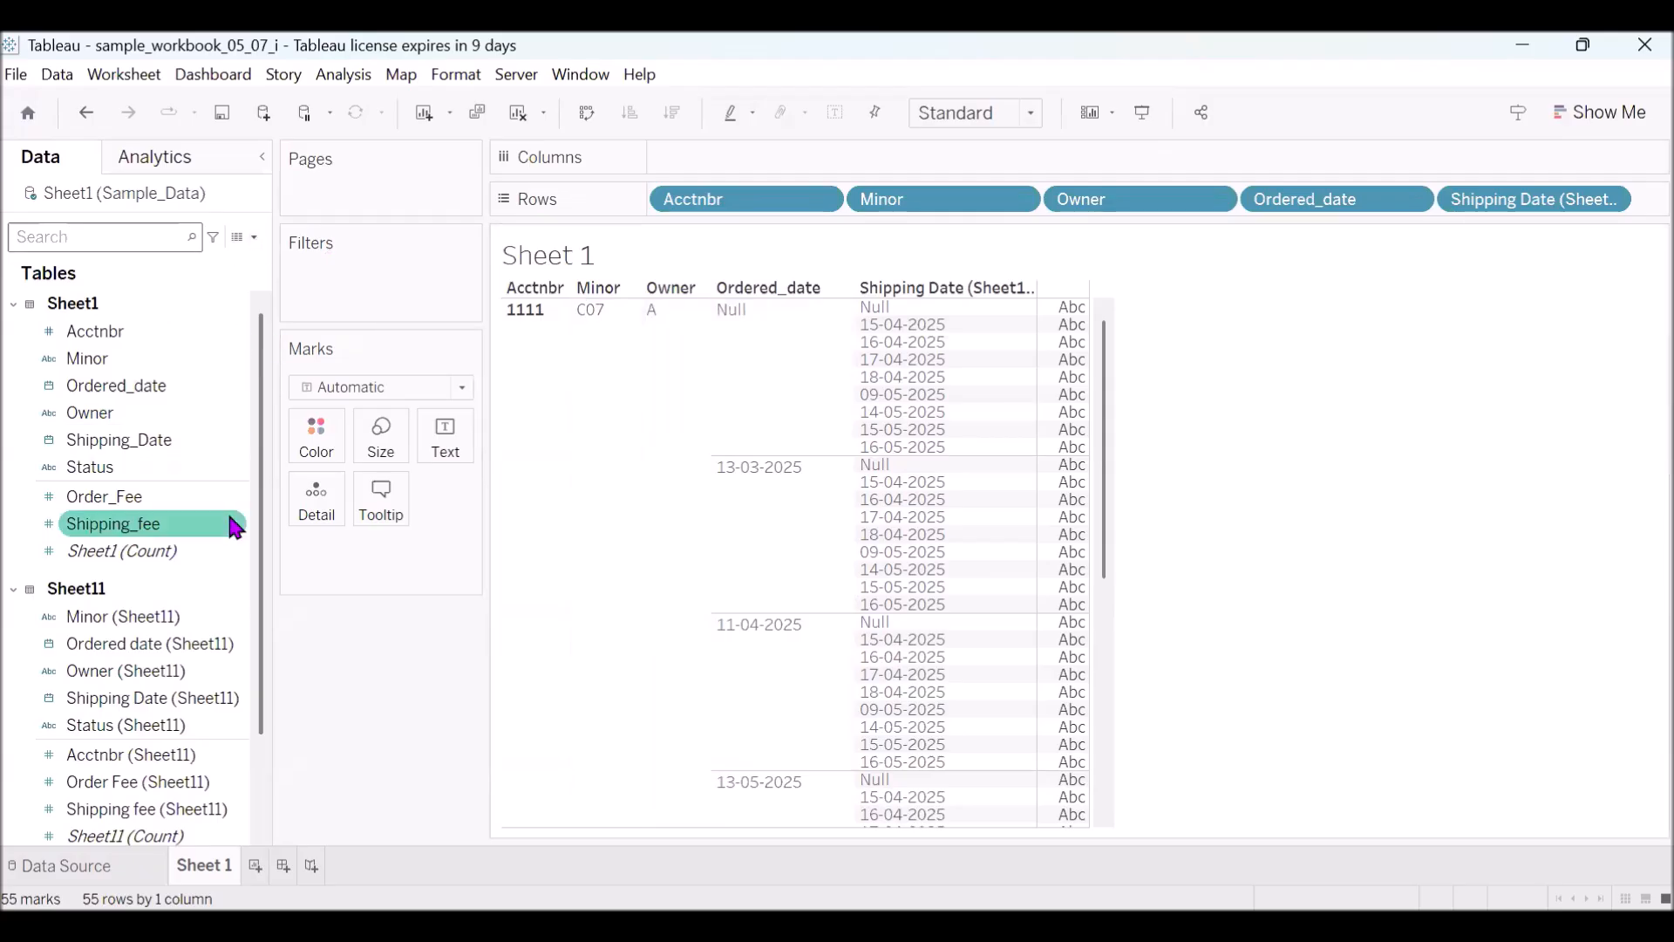
pyautogui.click(89, 243)
pyautogui.write('day')
pyautogui.click(254, 336)
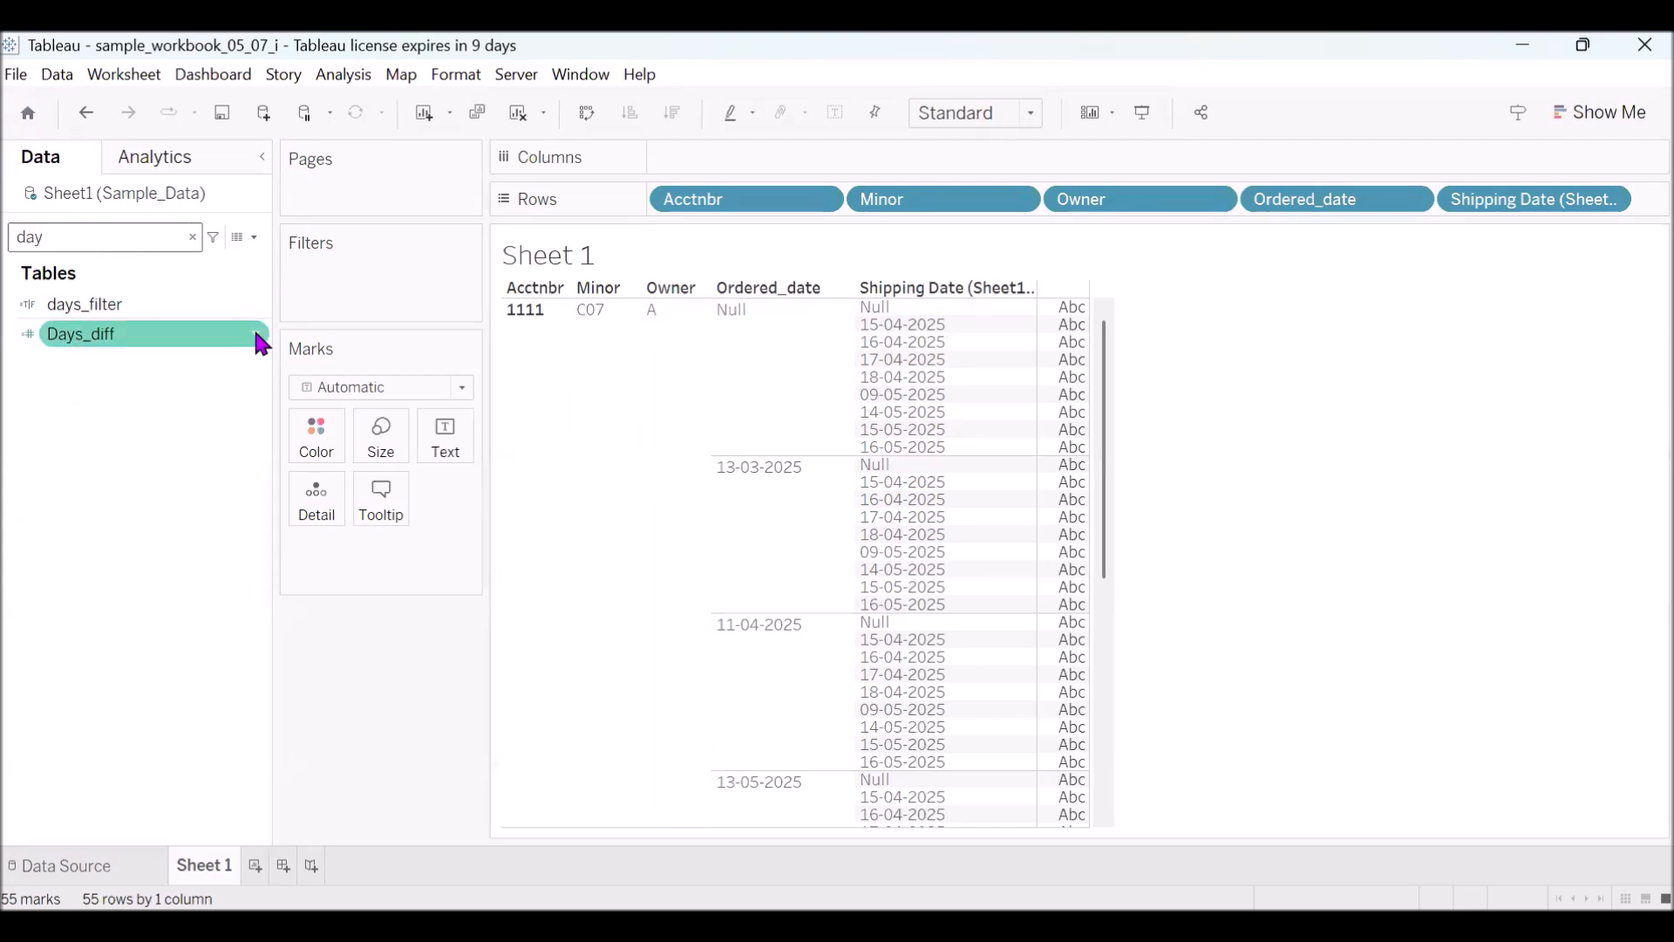
pyautogui.rightClick(258, 343)
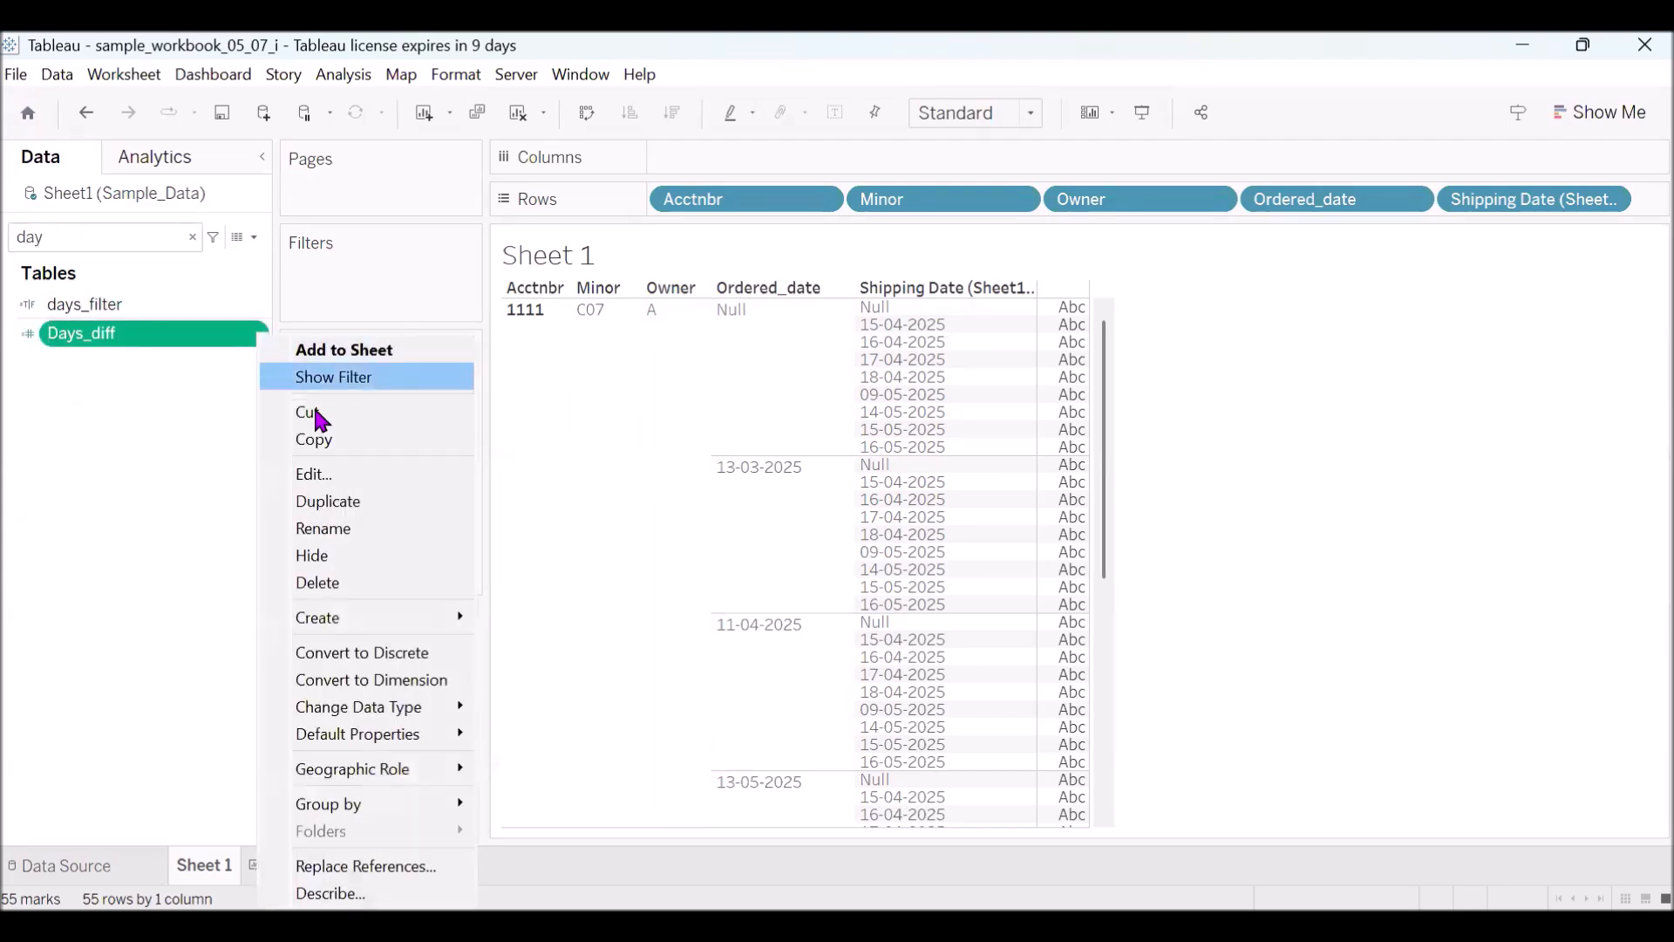
pyautogui.click(316, 475)
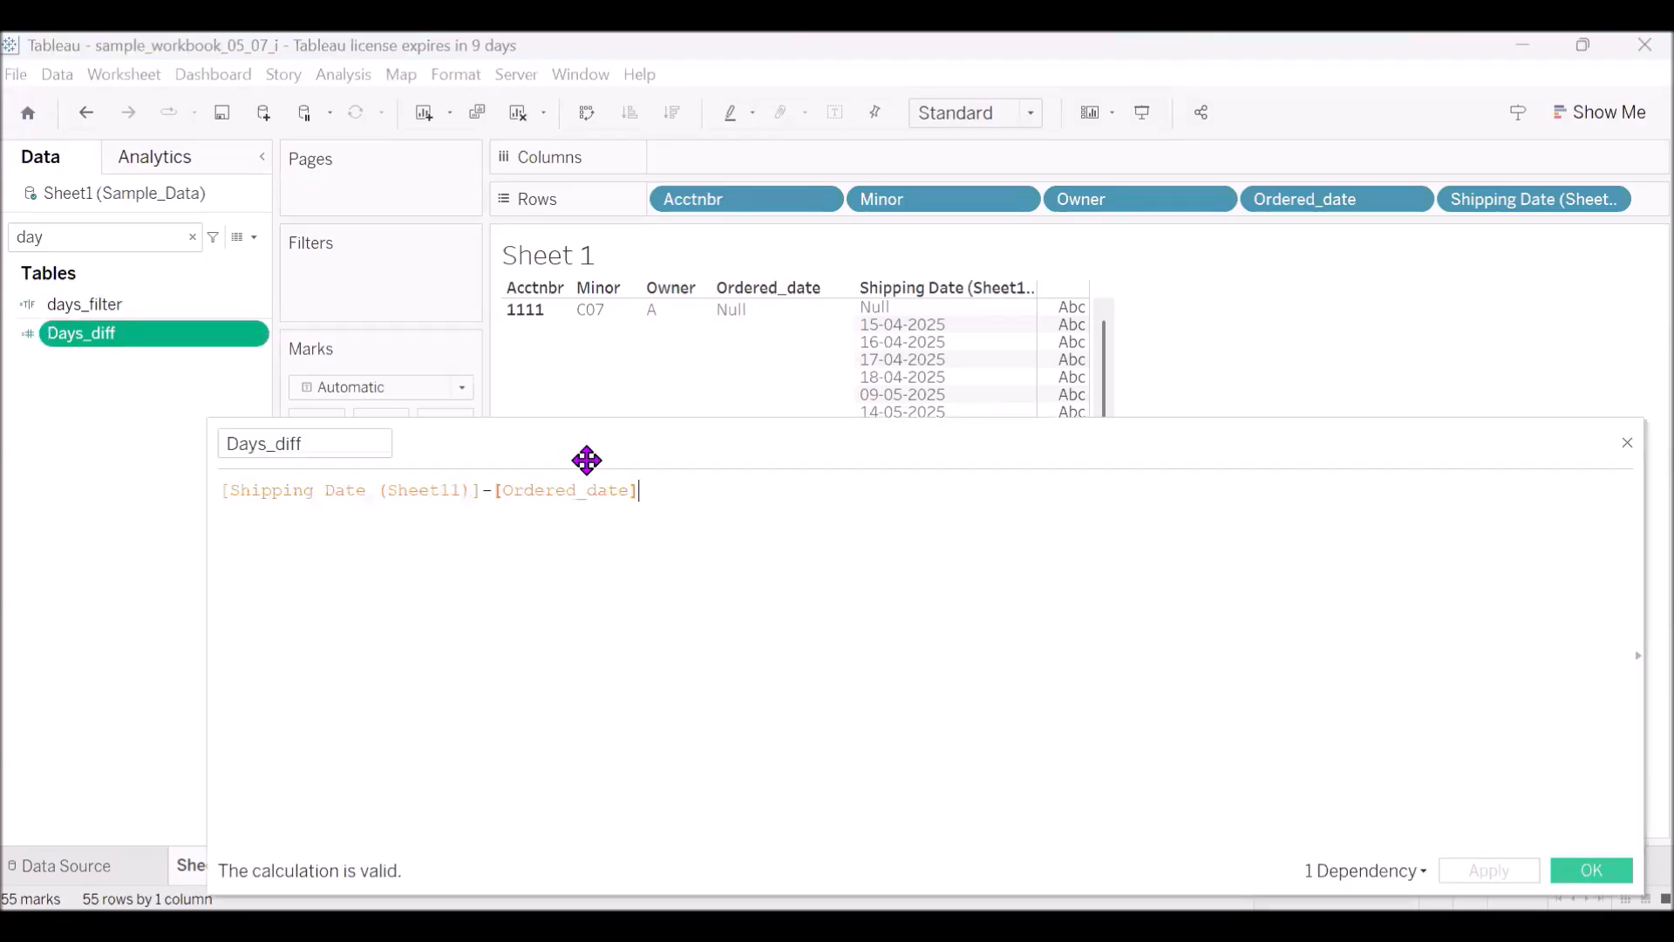
pyautogui.moveTo(587, 460); pyautogui.dragTo(638, 550)
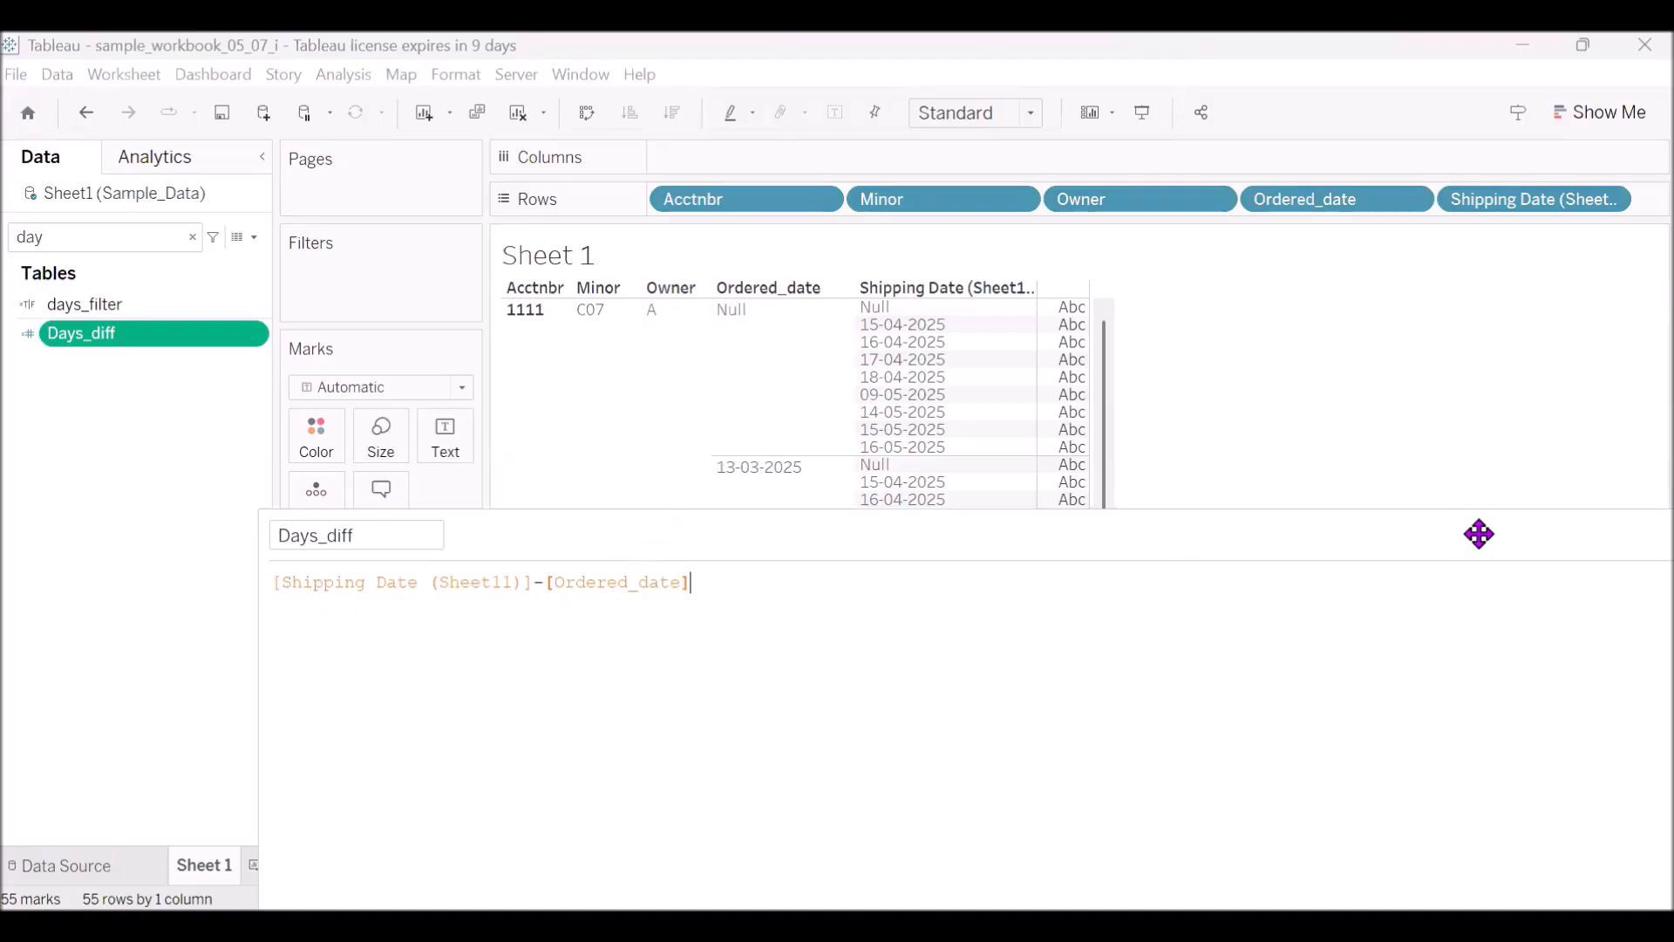
pyautogui.moveTo(1435, 535); pyautogui.dragTo(1467, 321)
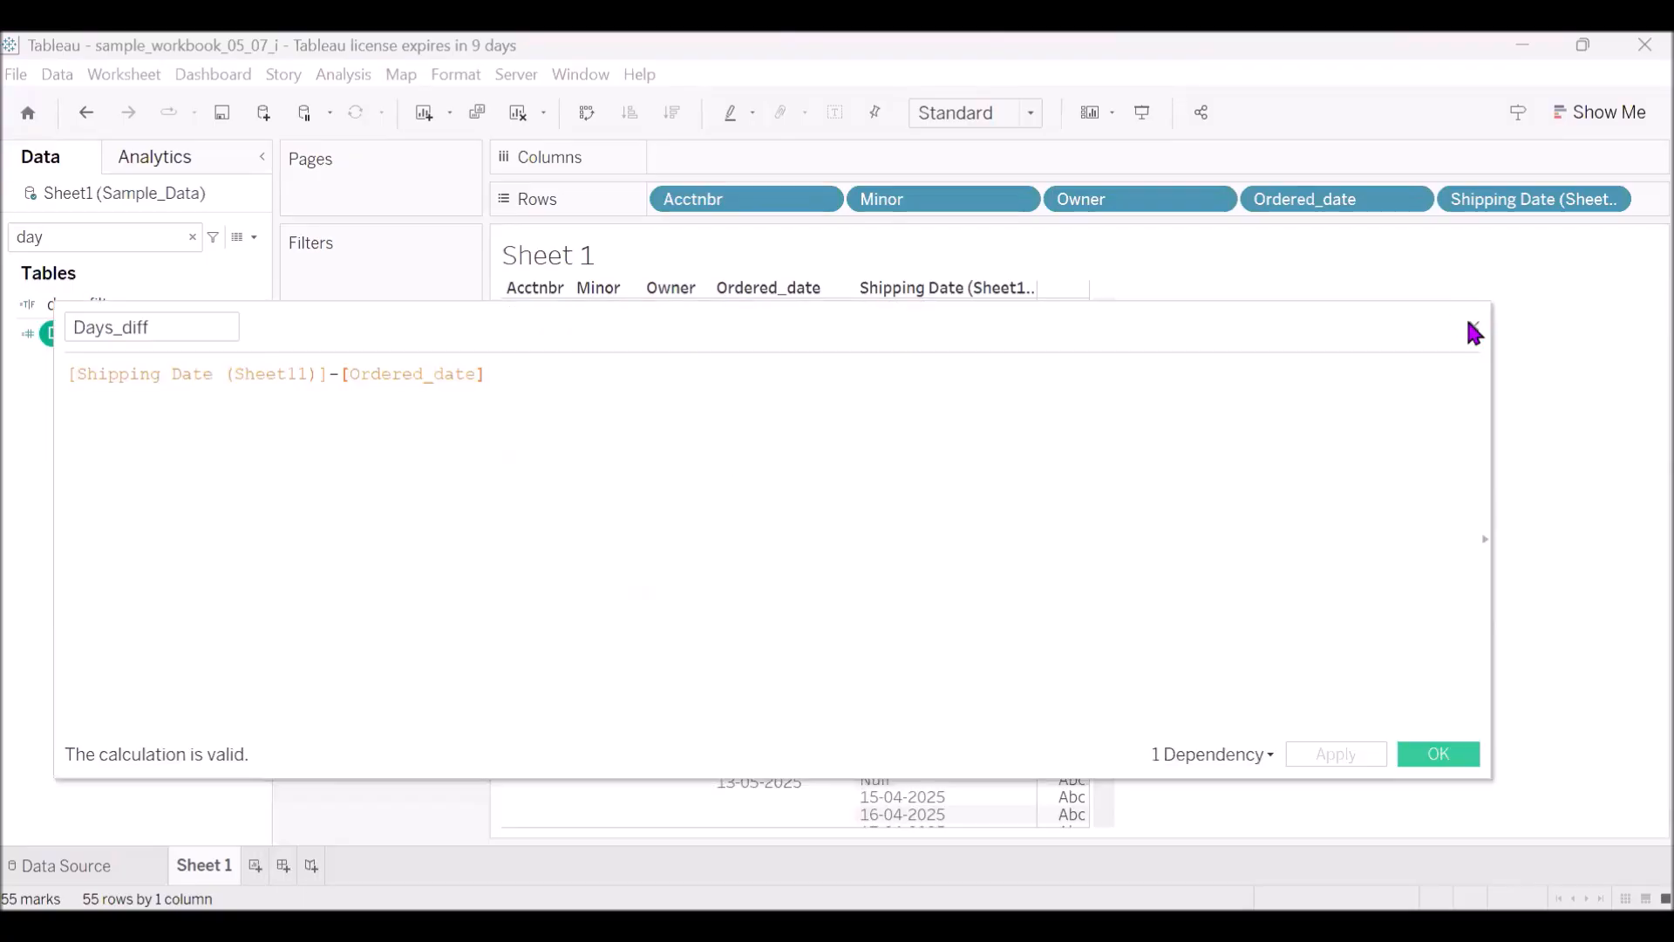
pyautogui.click(1473, 326)
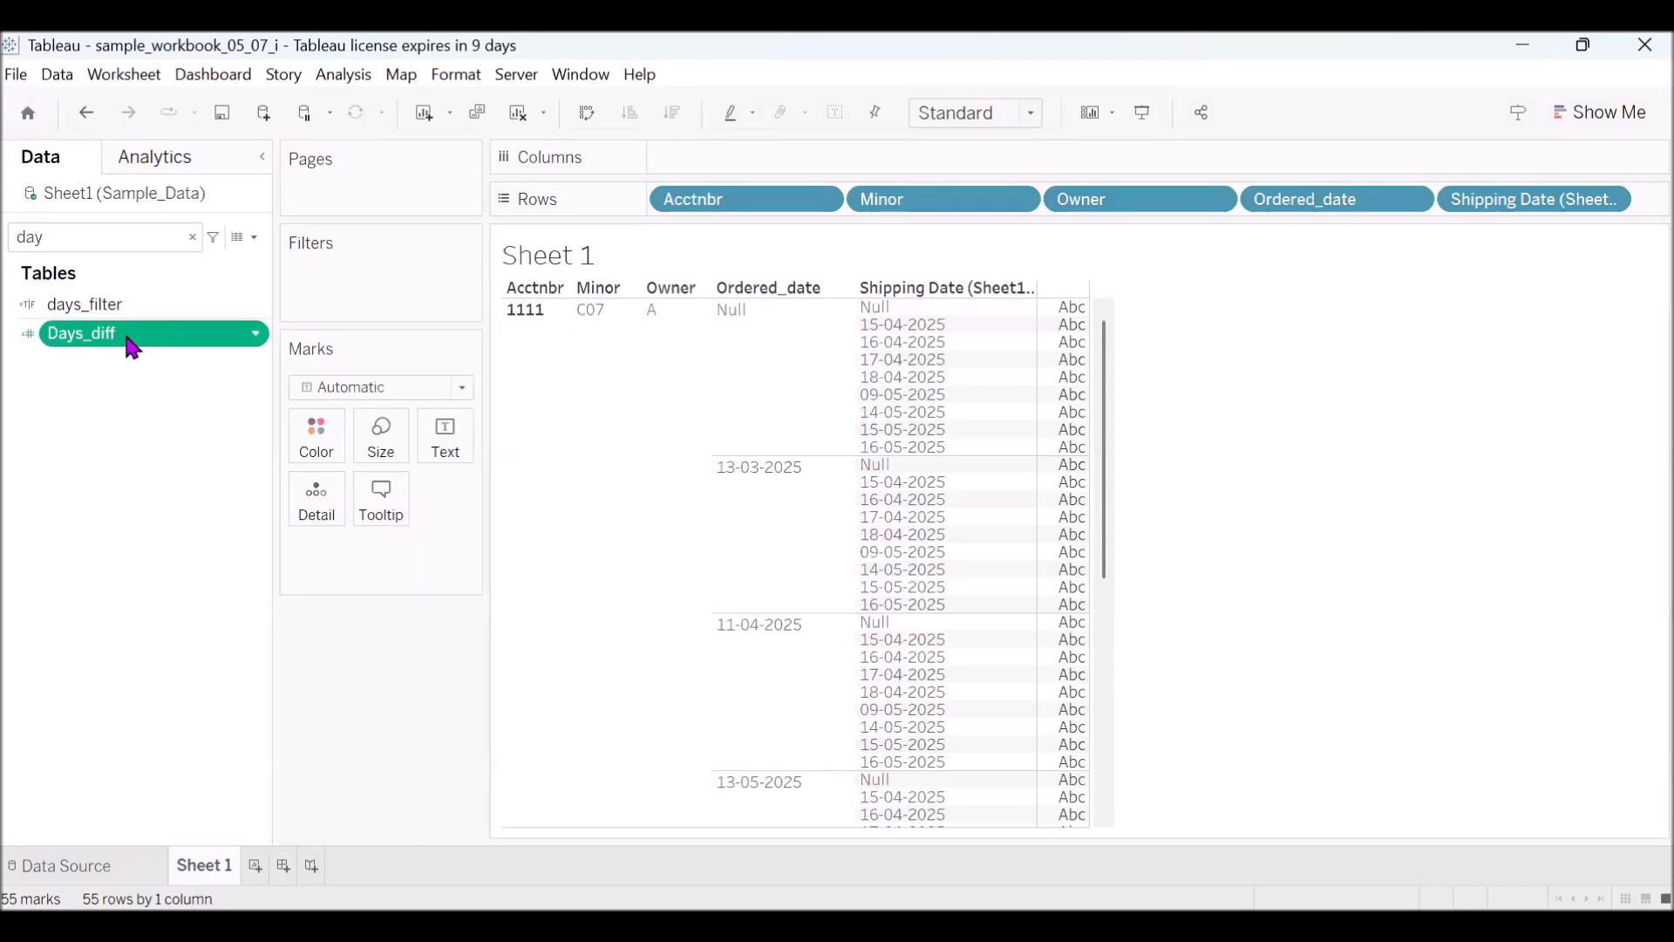
# - Add Days_diff after Shipping Date (Sheet11) in Rows and convert it to discrete
pyautogui.moveTo(128, 335); pyautogui.dragTo(1061, 254)
pyautogui.moveTo(1552, 207); pyautogui.dragTo(1579, 217)
pyautogui.click(1612, 201)
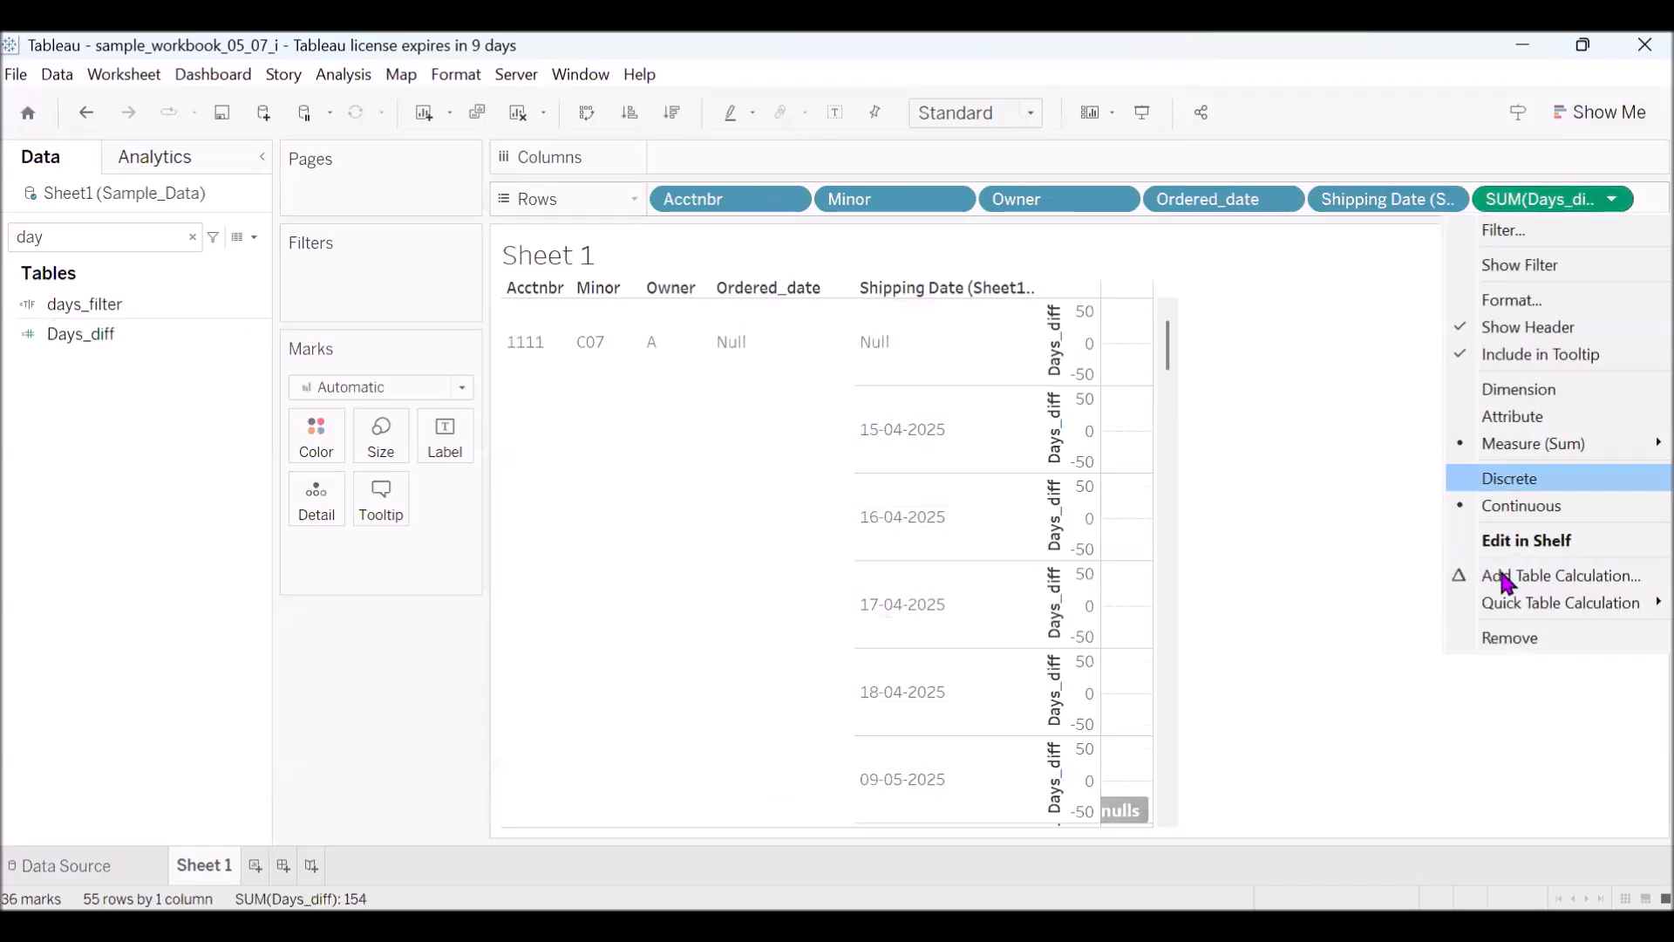
pyautogui.click(1509, 479)
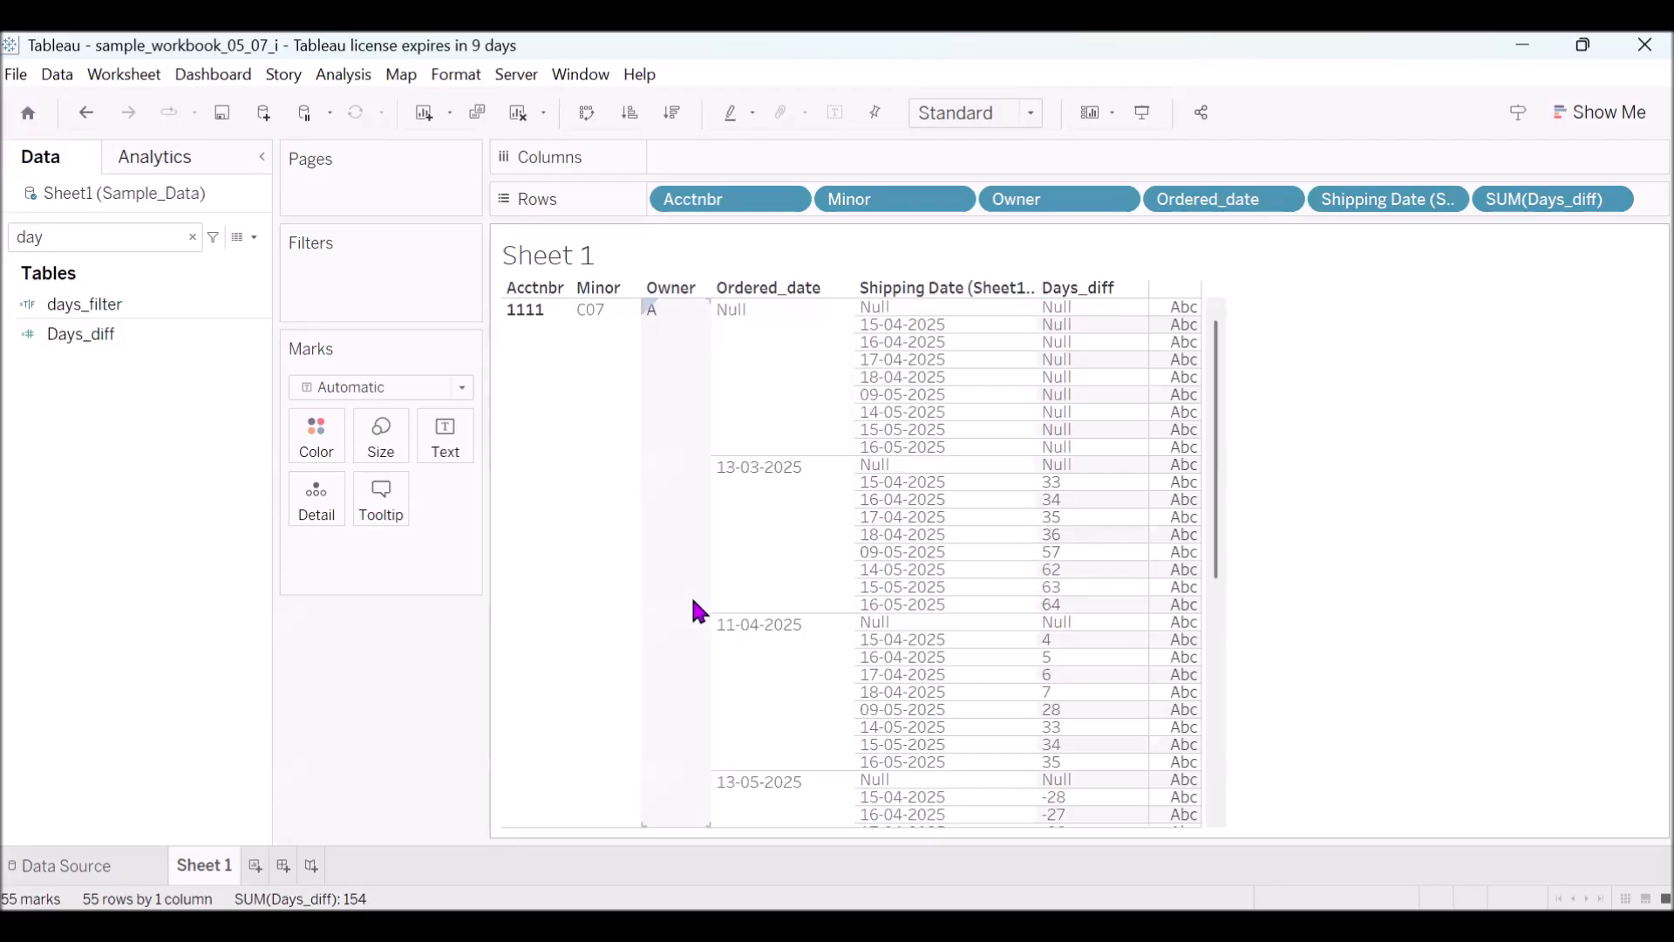
# - Find days_filter with the search text "fil" and open its calculation to examine the Days_diff range condition
pyautogui.click(191, 239)
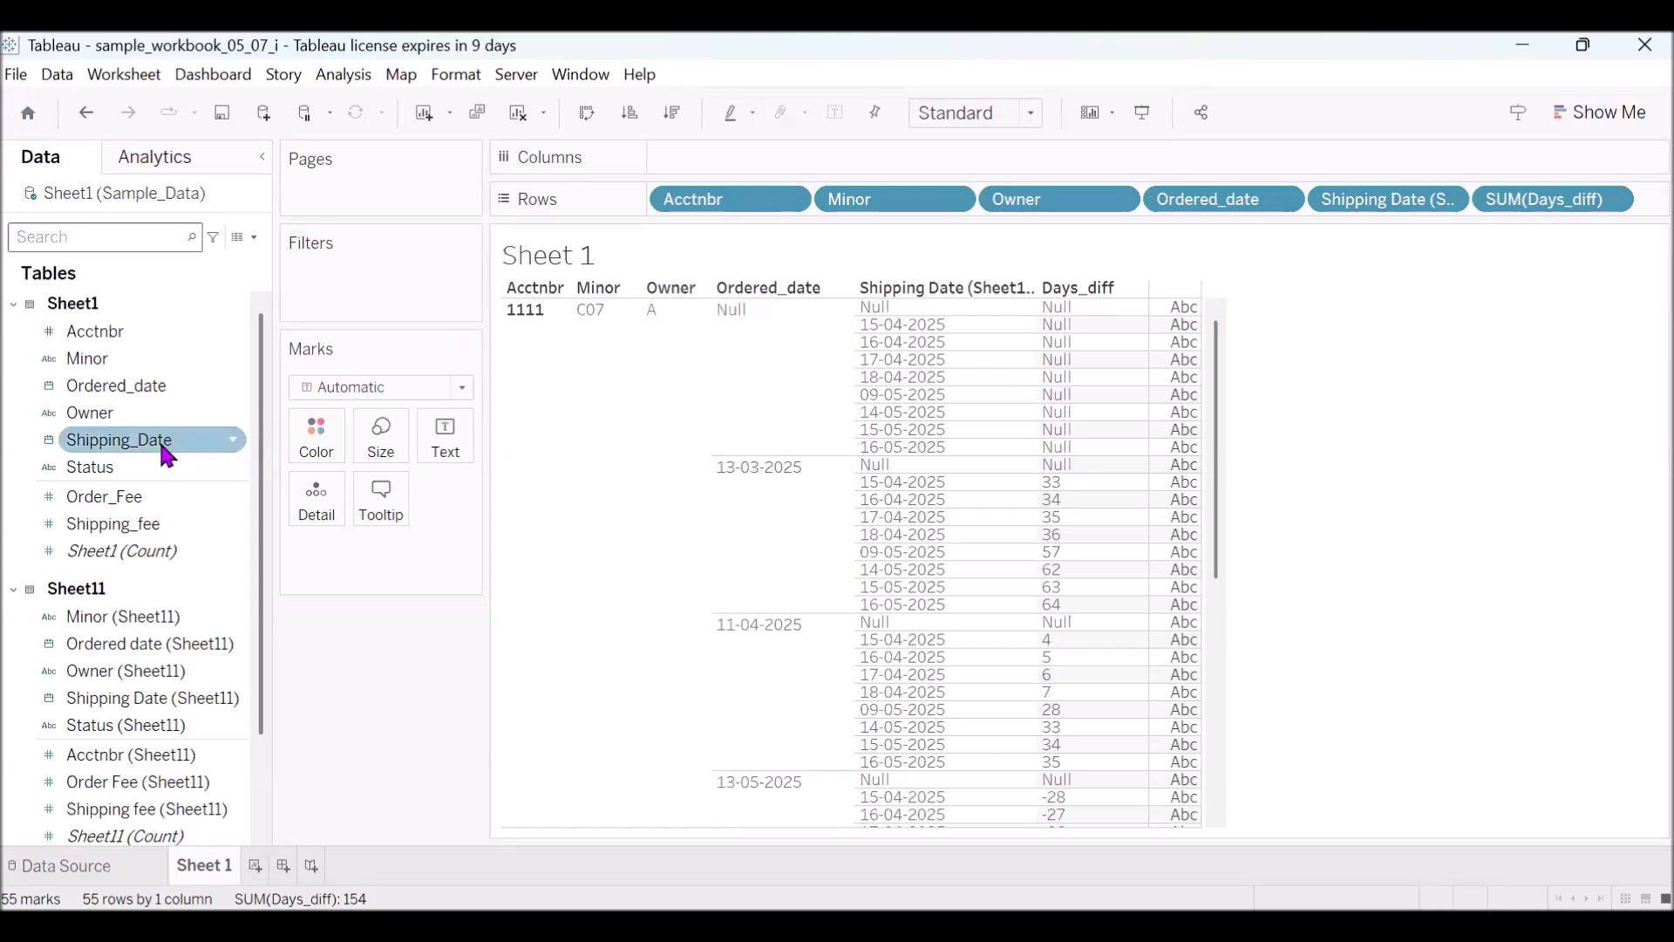
pyautogui.click(90, 243)
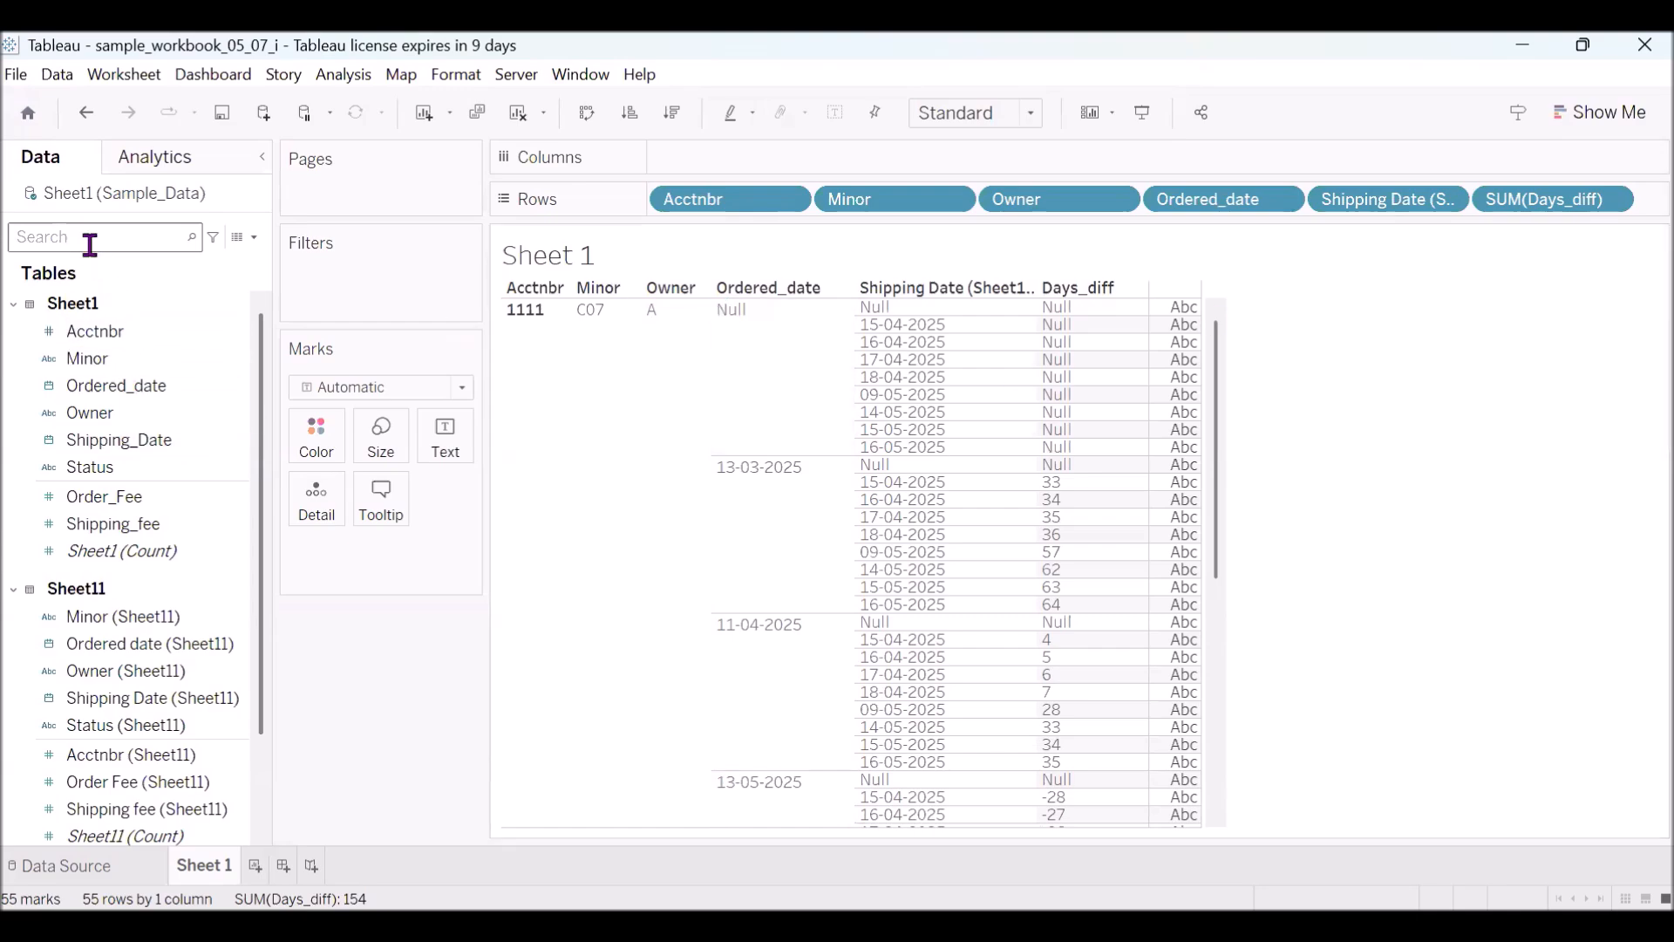
pyautogui.write('fil')
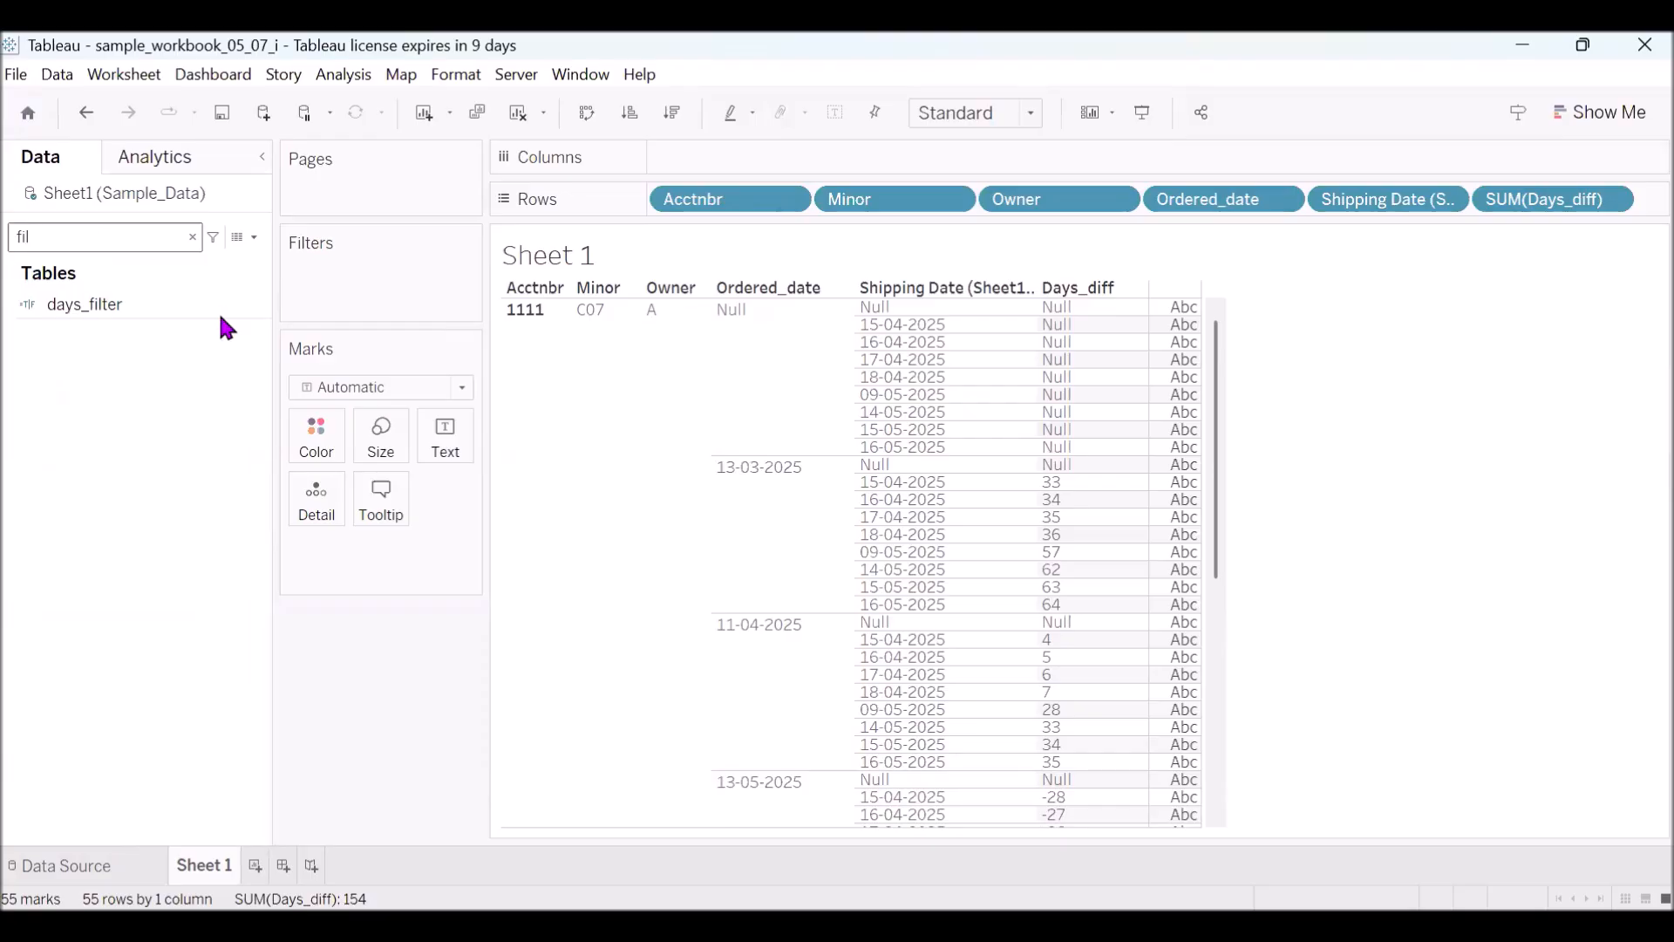
pyautogui.rightClick(259, 307)
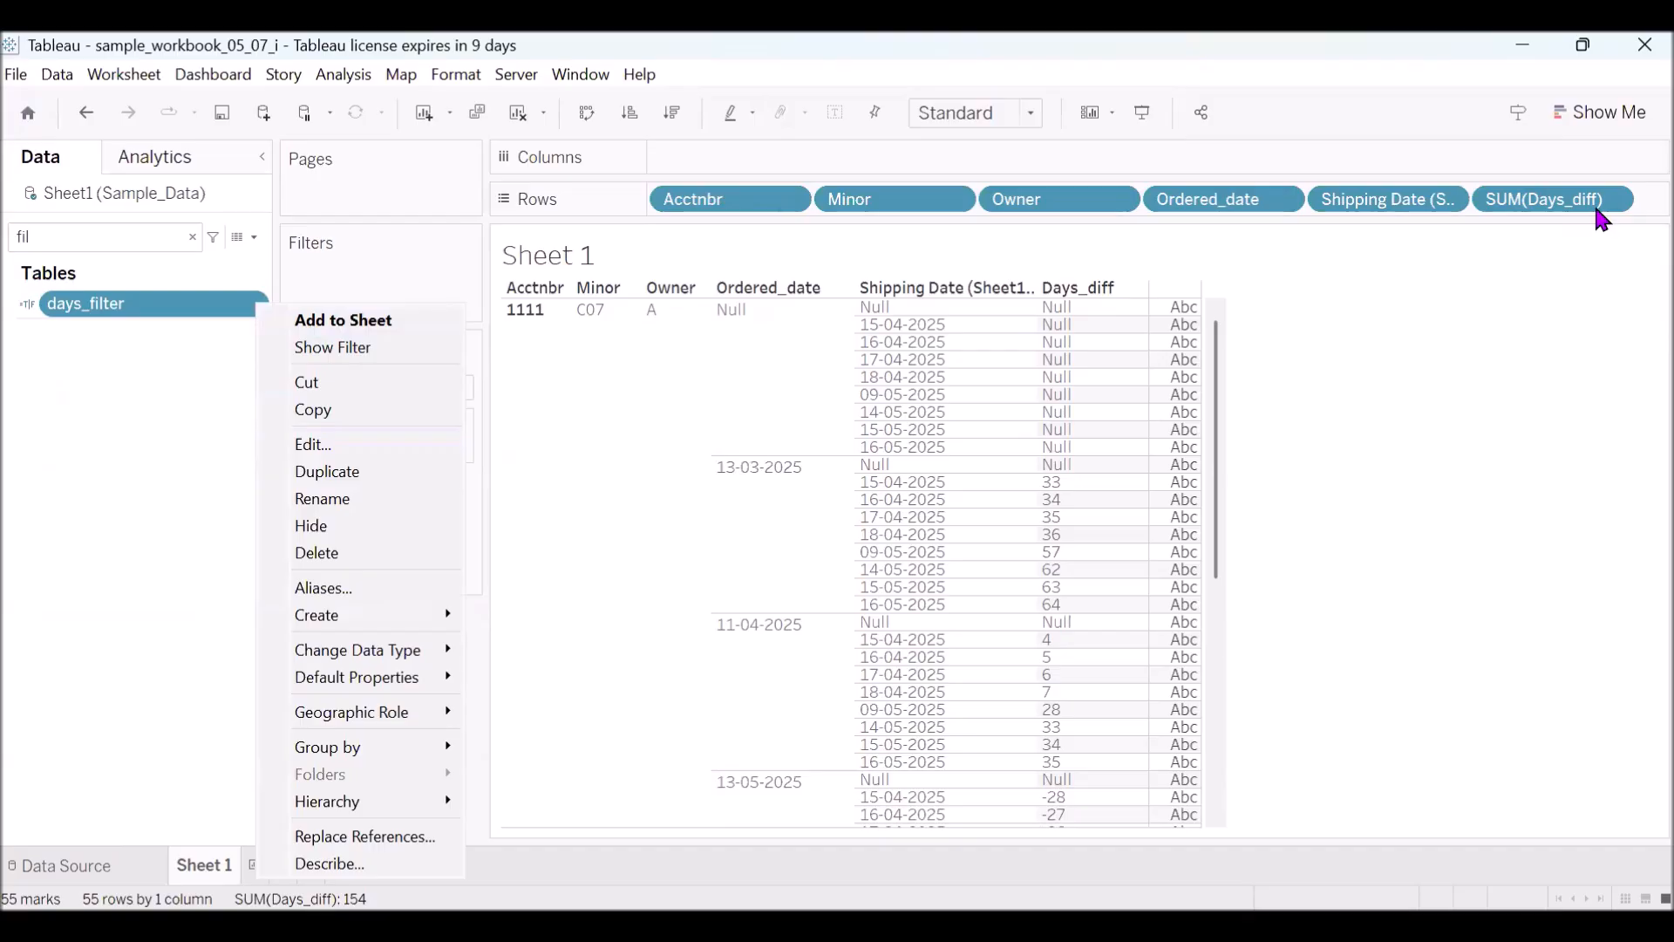
pyautogui.click(327, 443)
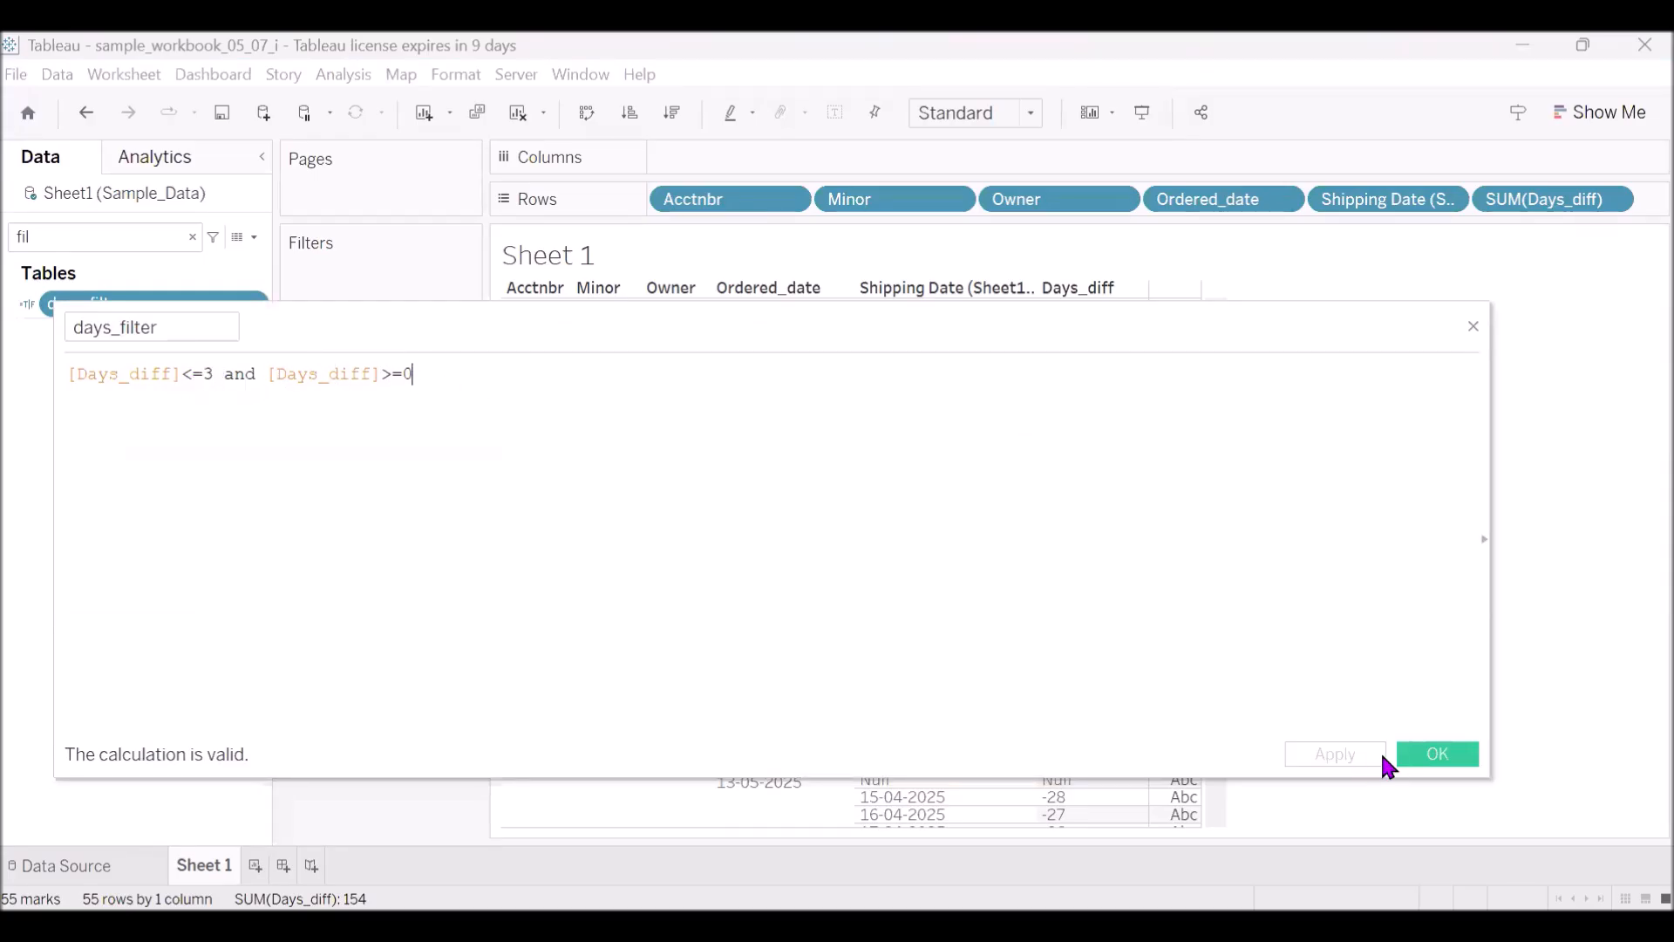
pyautogui.click(1434, 755)
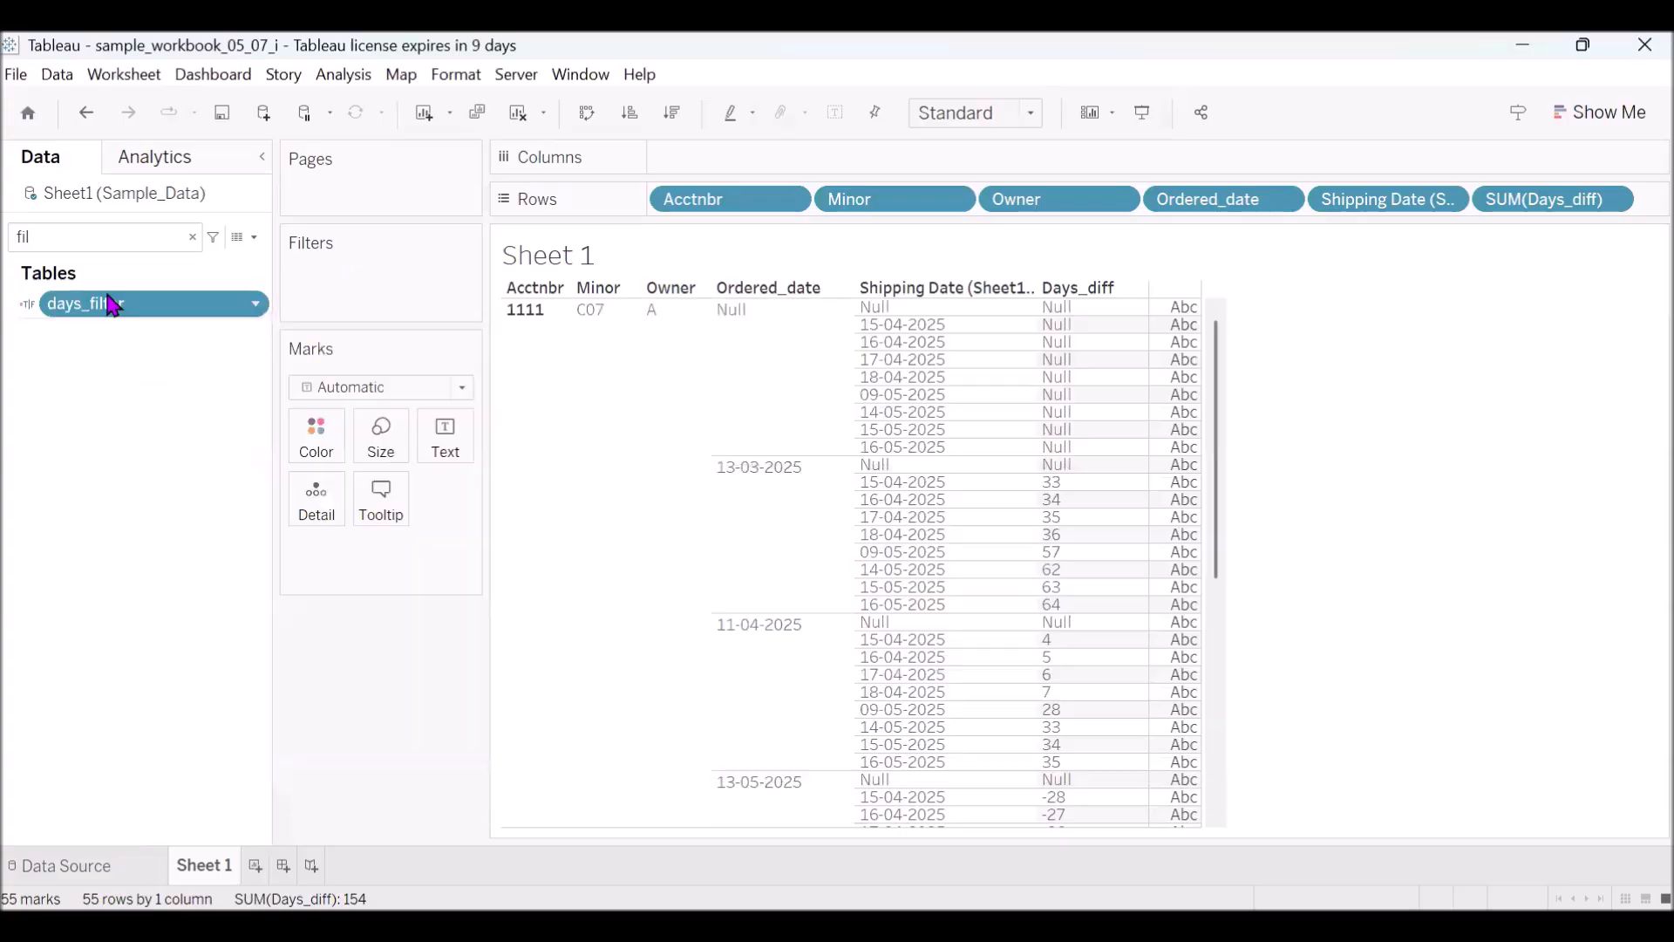
# - Filter the worksheet by days_filter, keeping only the True value
pyautogui.moveTo(301, 289); pyautogui.dragTo(307, 288)
pyautogui.click(621, 344)
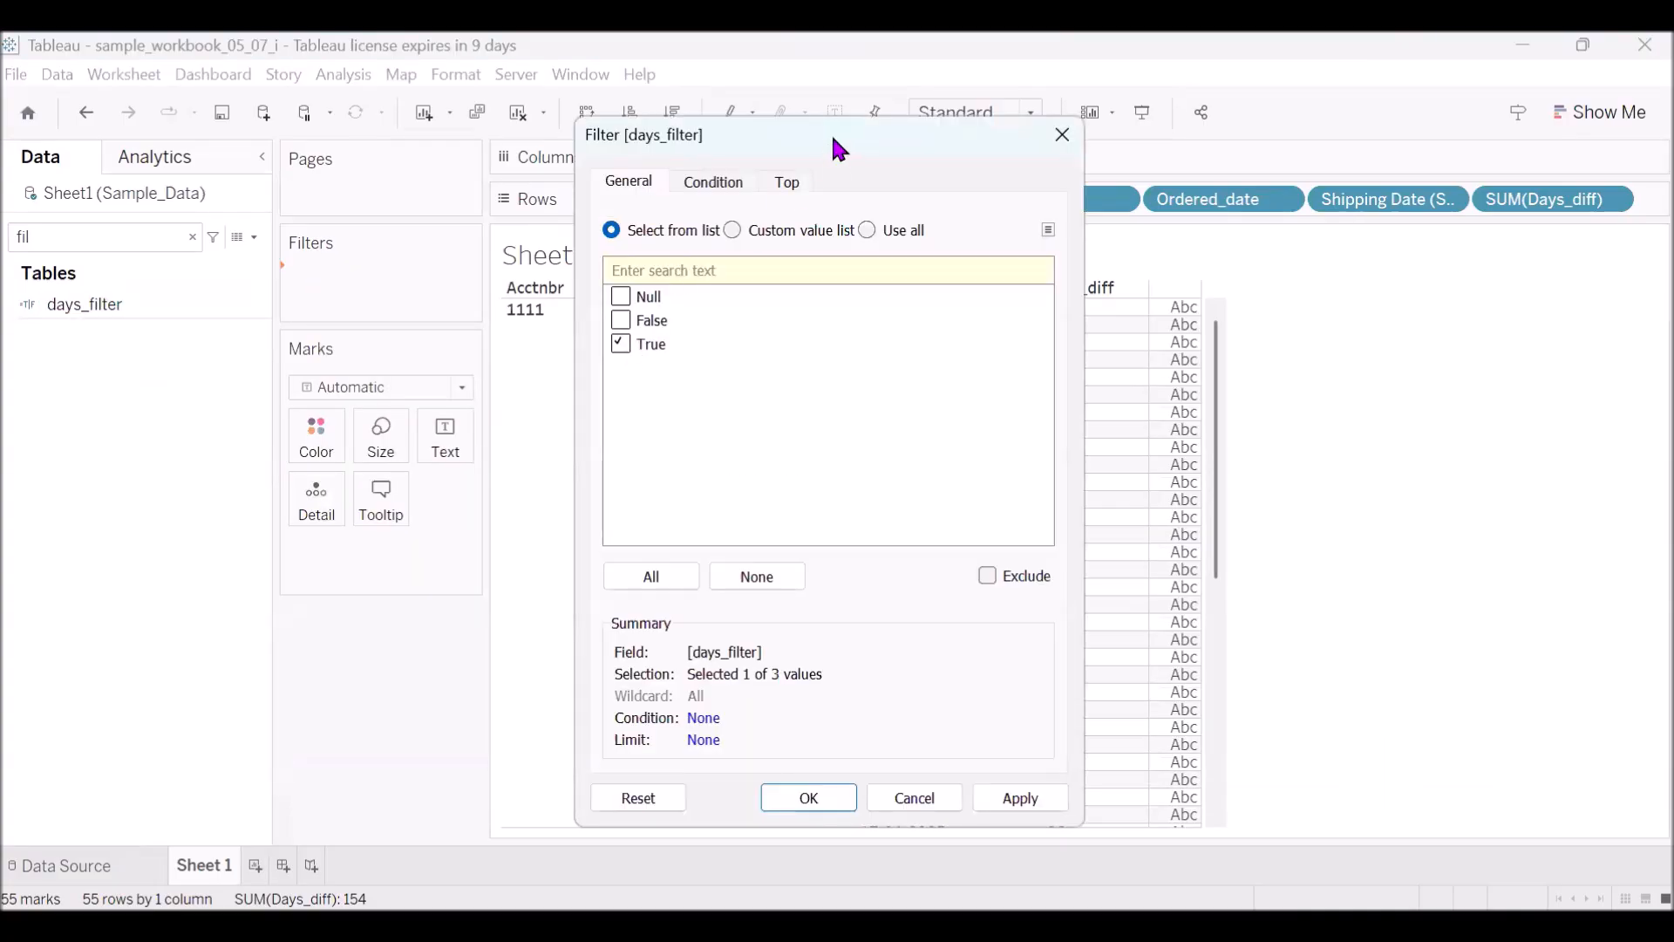
pyautogui.moveTo(839, 150); pyautogui.dragTo(201, 74)
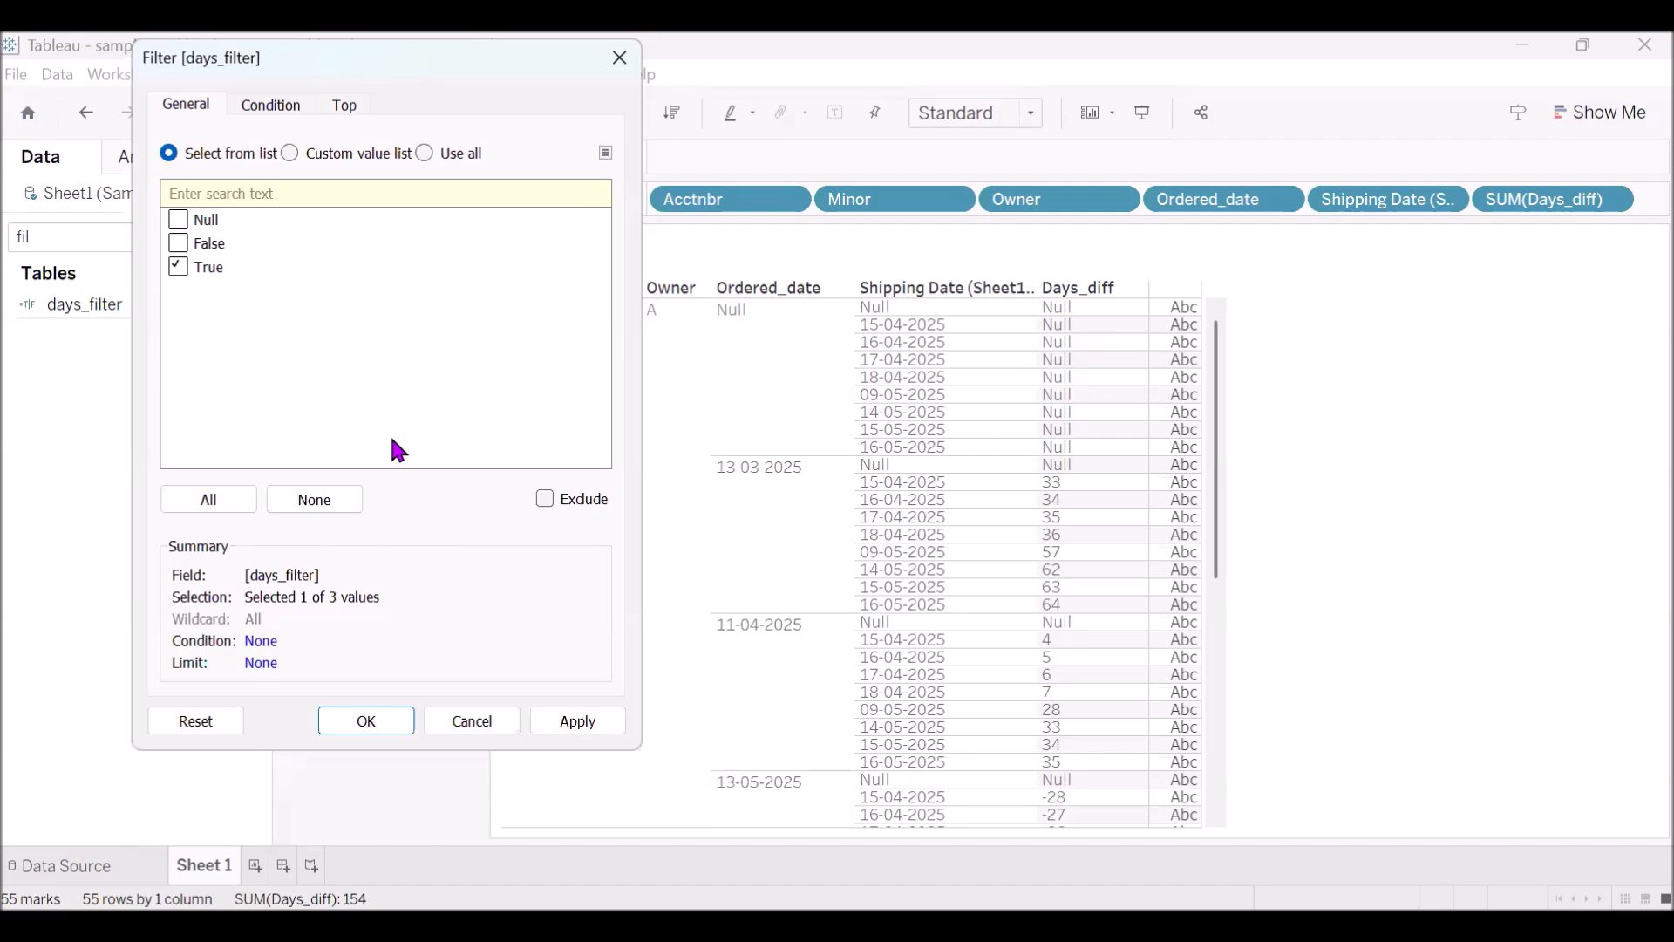
pyautogui.click(376, 720)
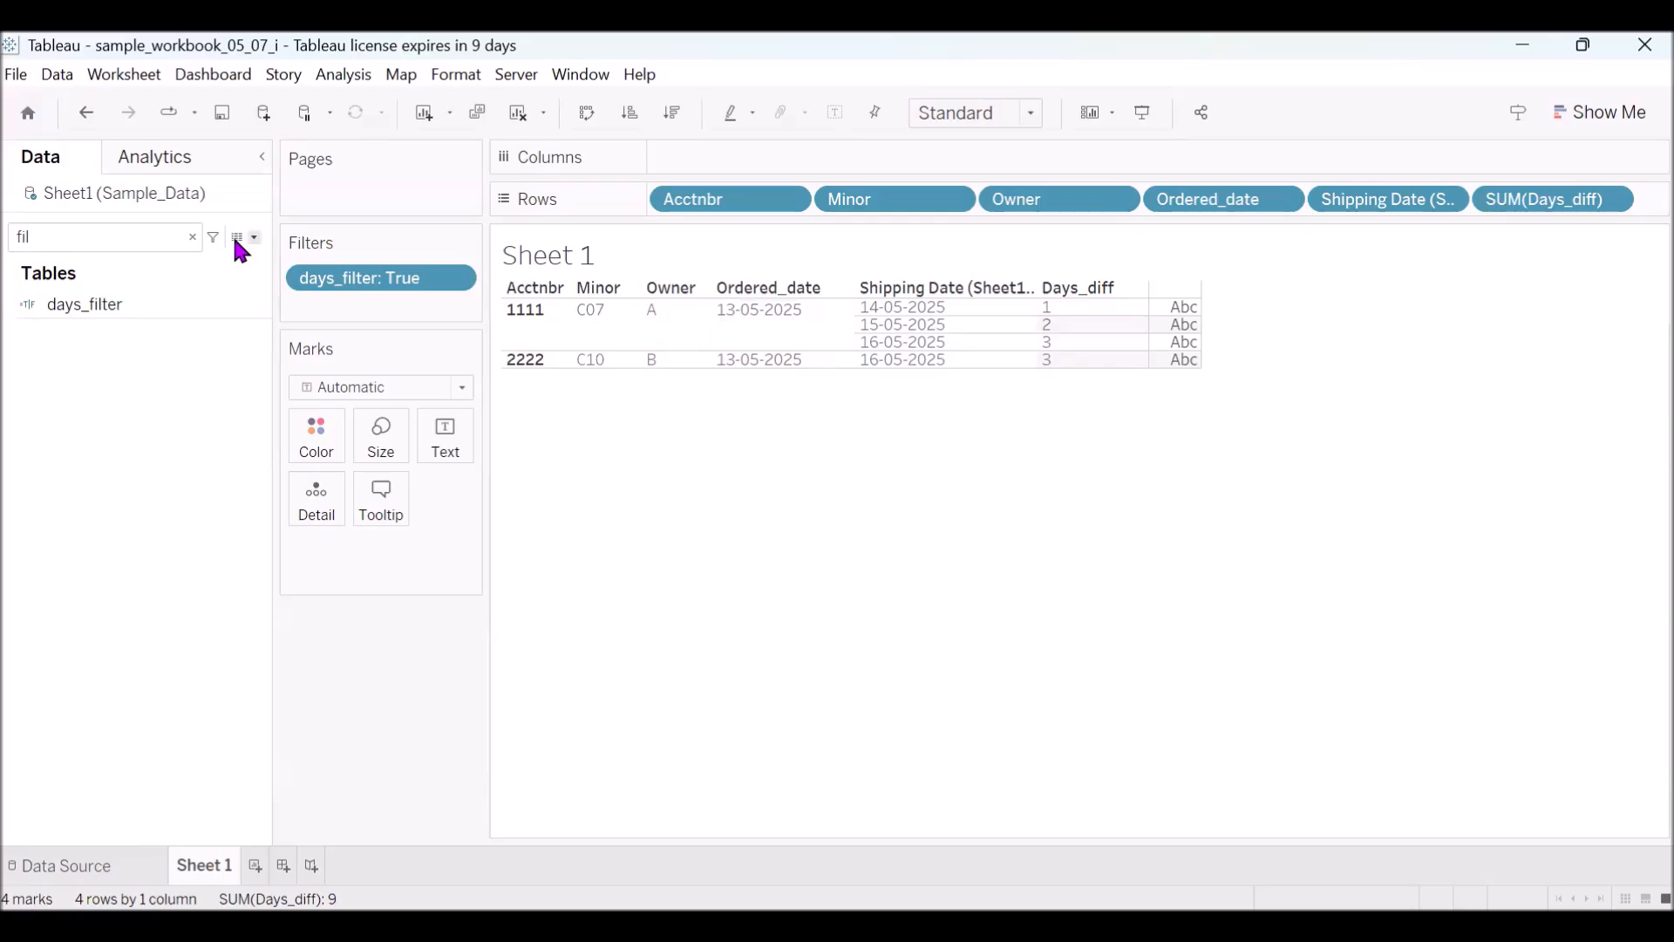
# - Clear the field search, examine the Sheet1 and Sheet11 relationship in the data source, and return to worksheet Sheet 1
pyautogui.click(193, 238)
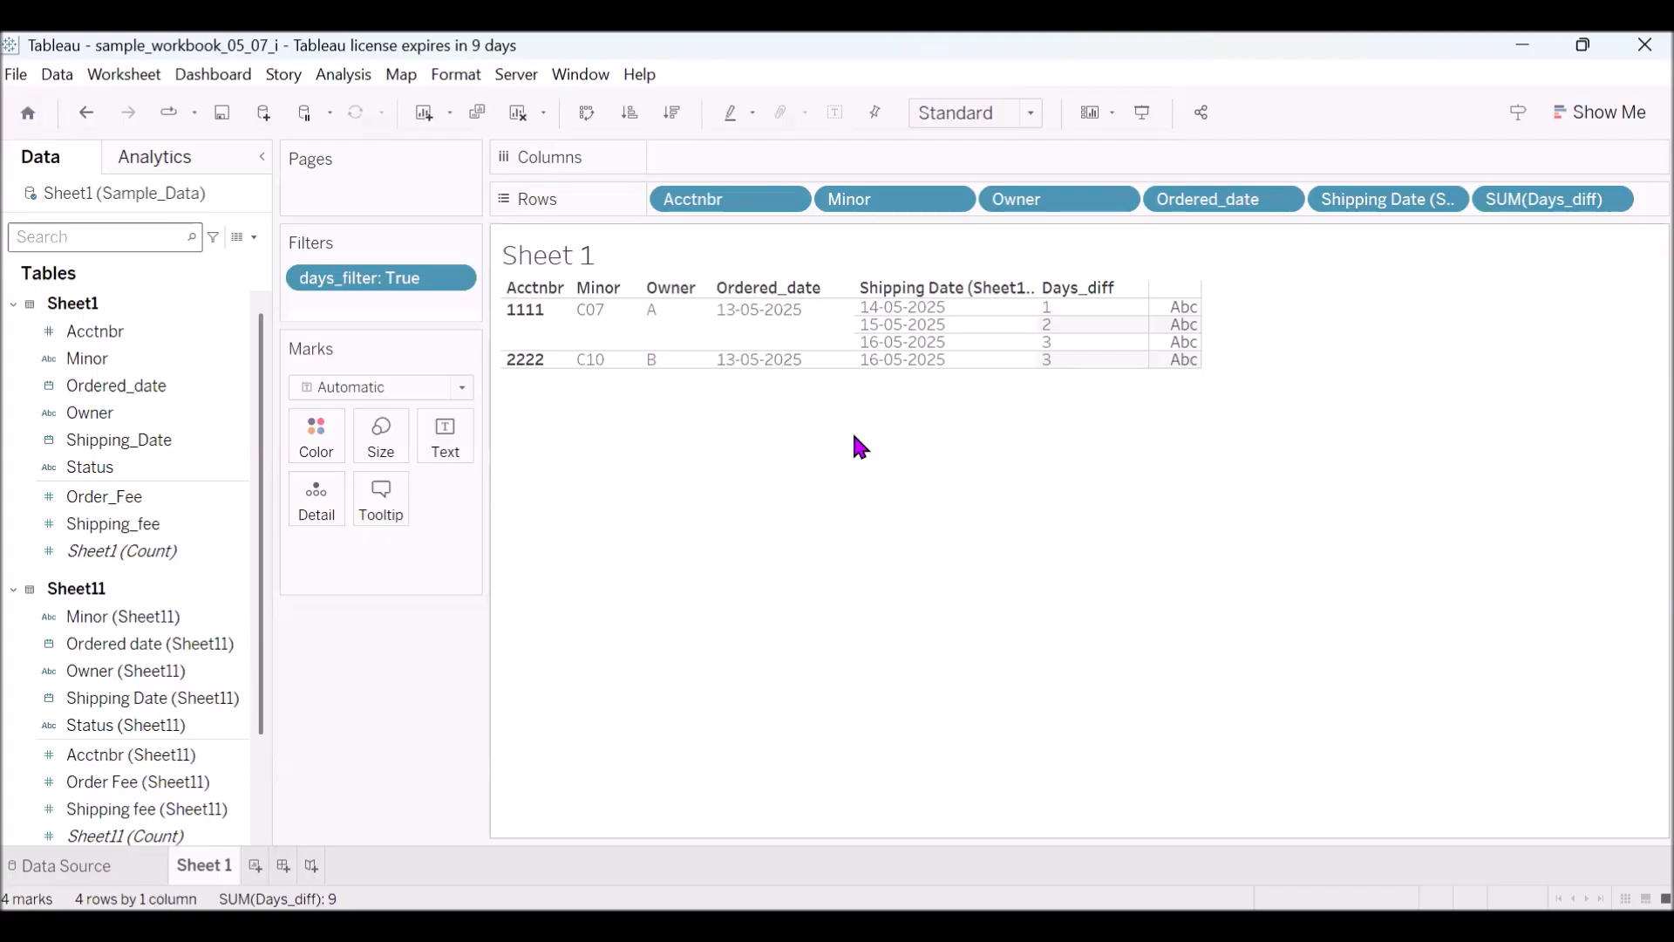
pyautogui.click(88, 866)
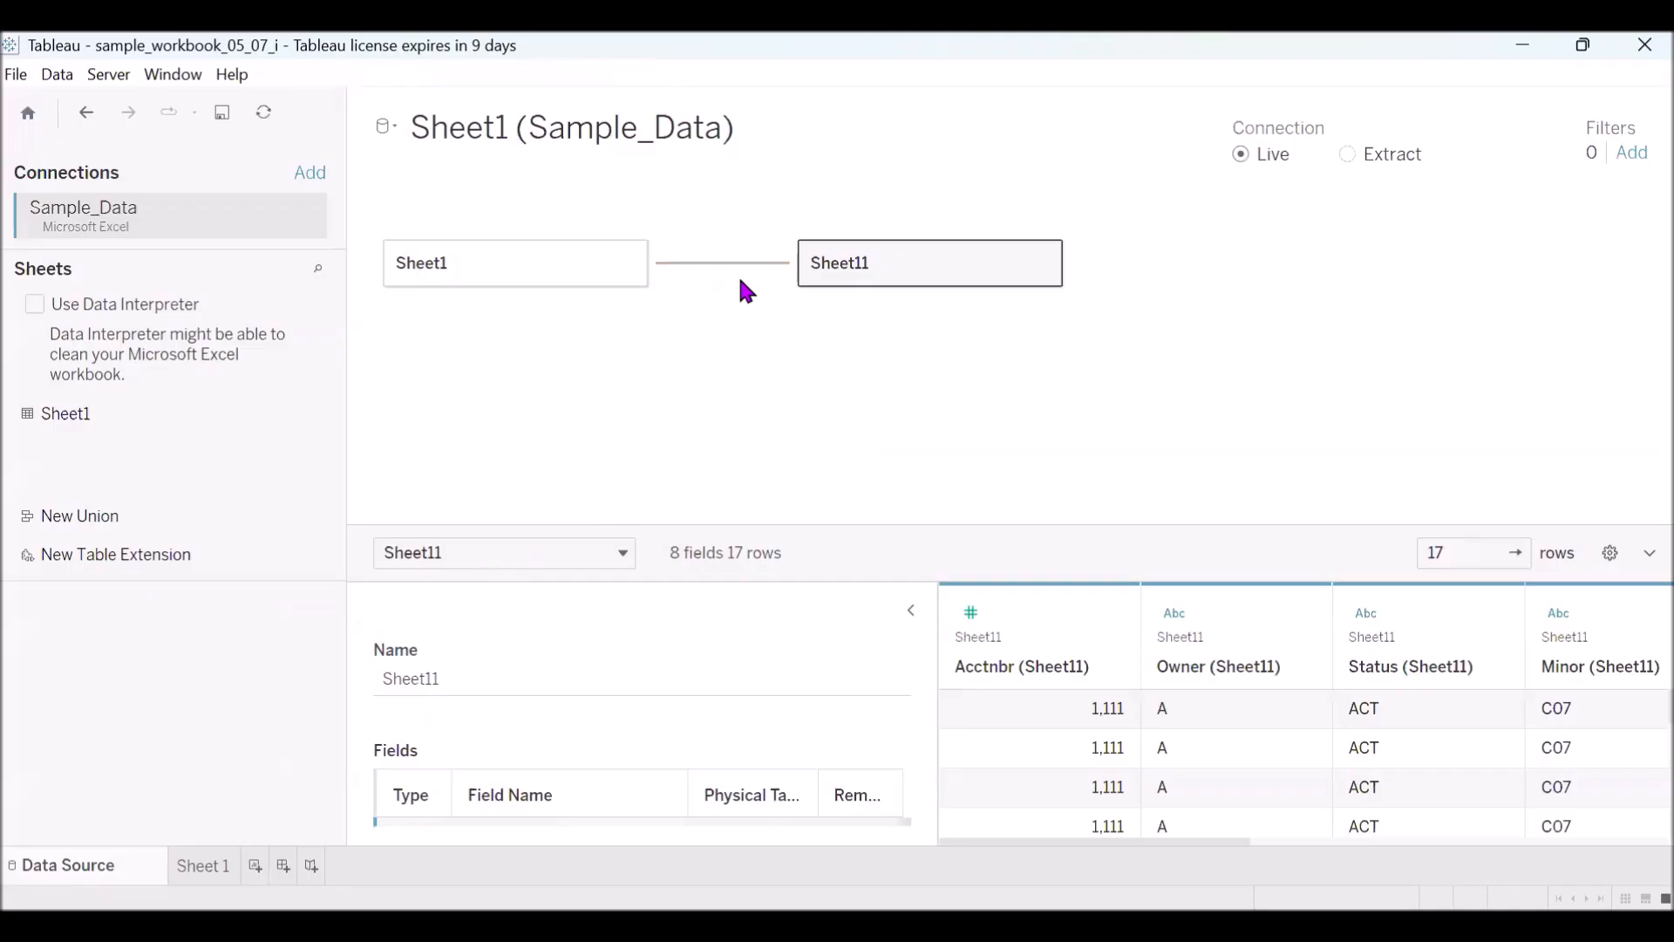
pyautogui.click(207, 866)
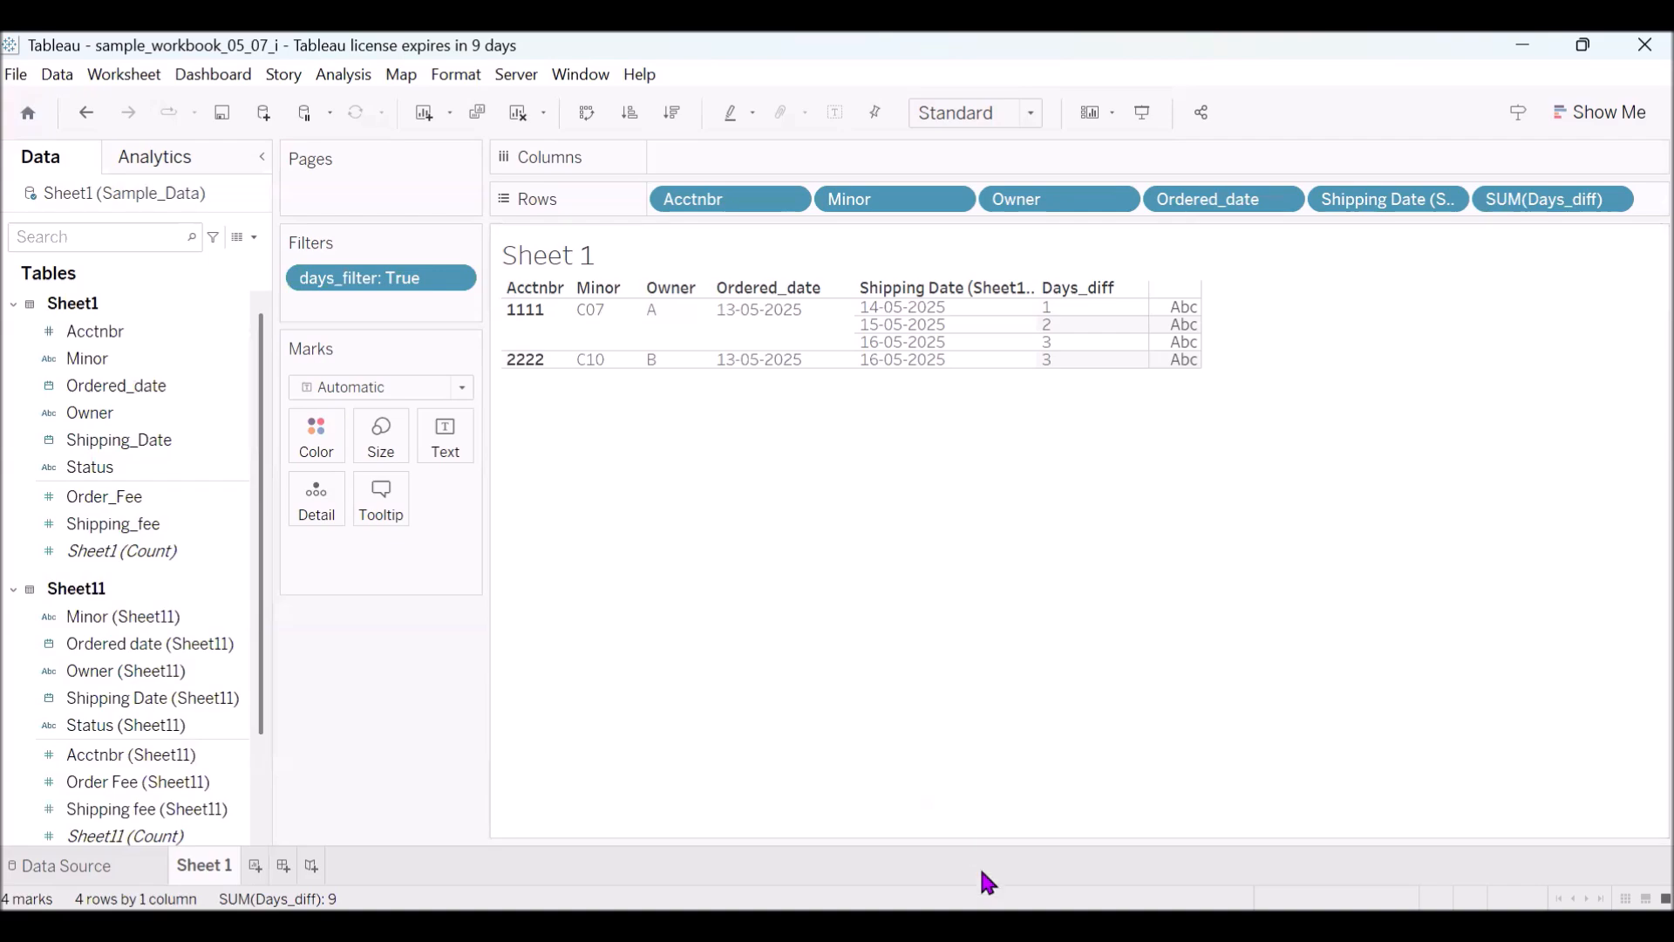
# - Switch to Excel and examine the empty Shipping_Date cells F2:F5 and empty Ordered_date cells E6:E13 for account 1111
pyautogui.hotkey('alt', 'Tab')
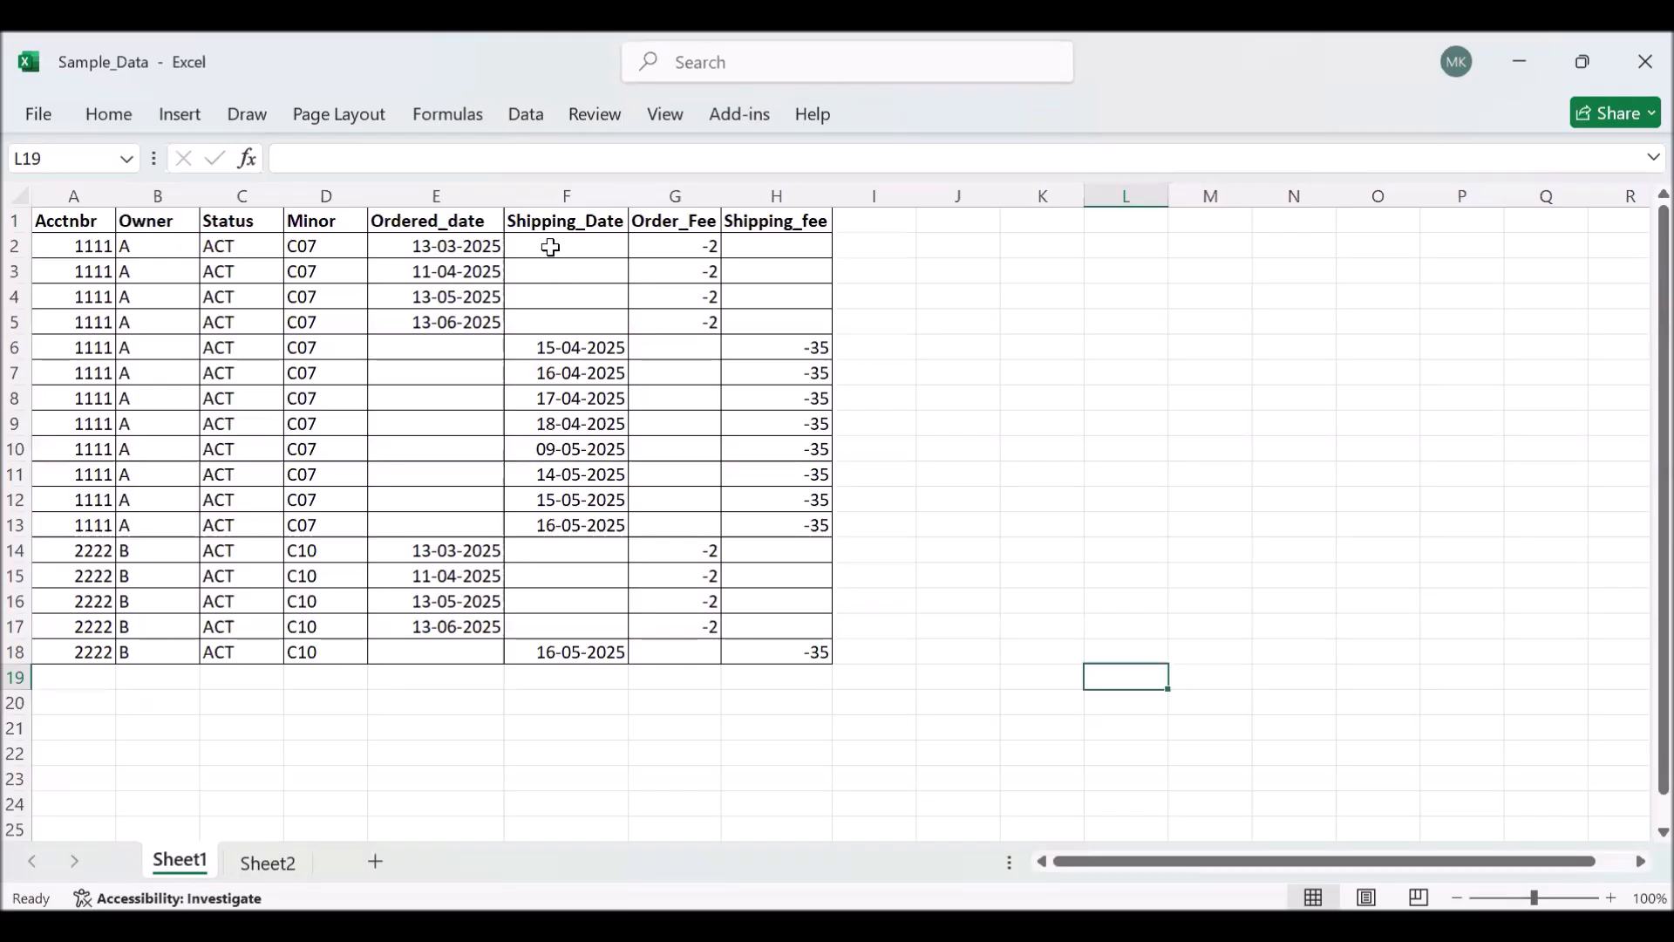
pyautogui.click(551, 246)
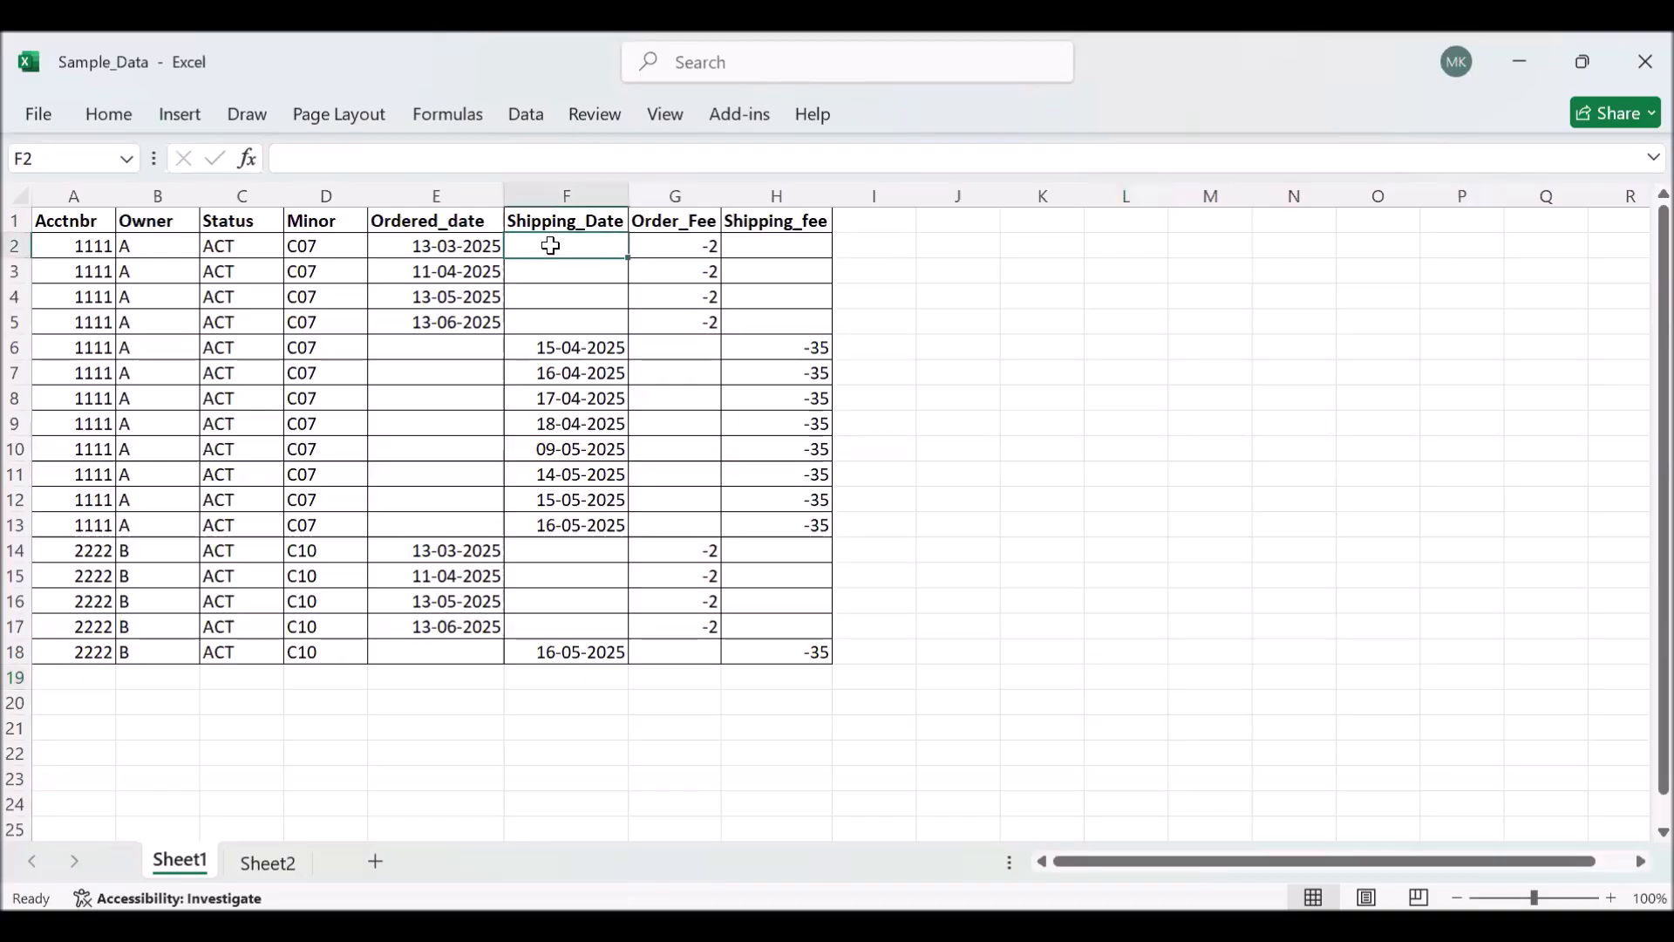
pyautogui.moveTo(552, 246); pyautogui.dragTo(550, 314)
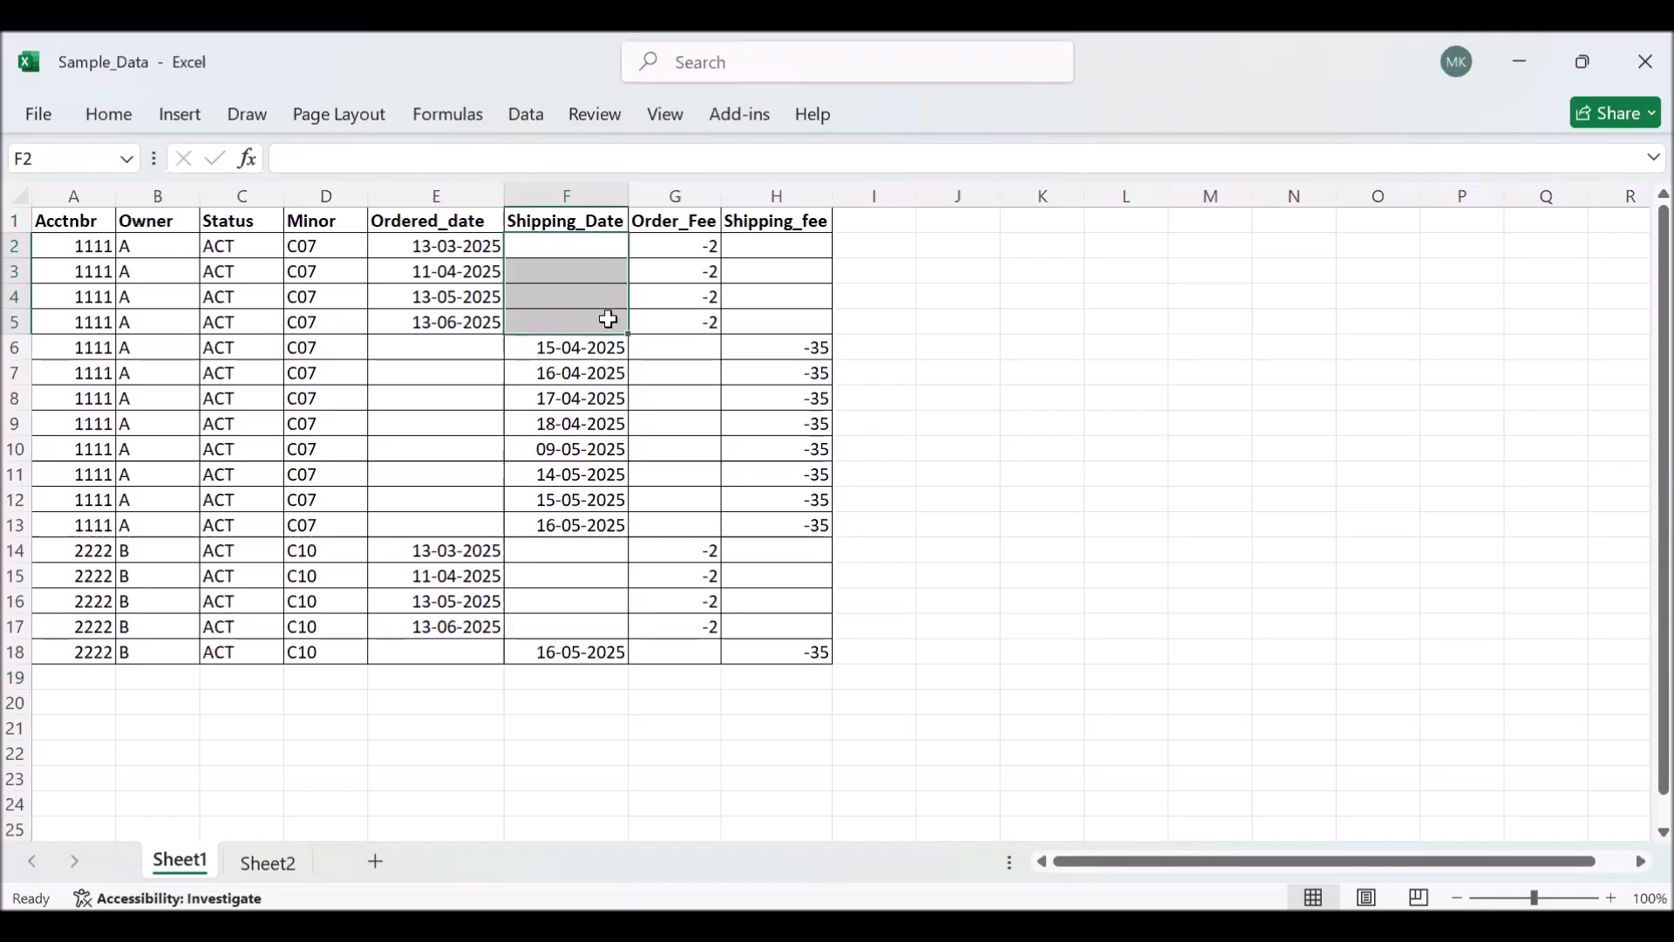
pyautogui.moveTo(422, 346); pyautogui.dragTo(413, 514)
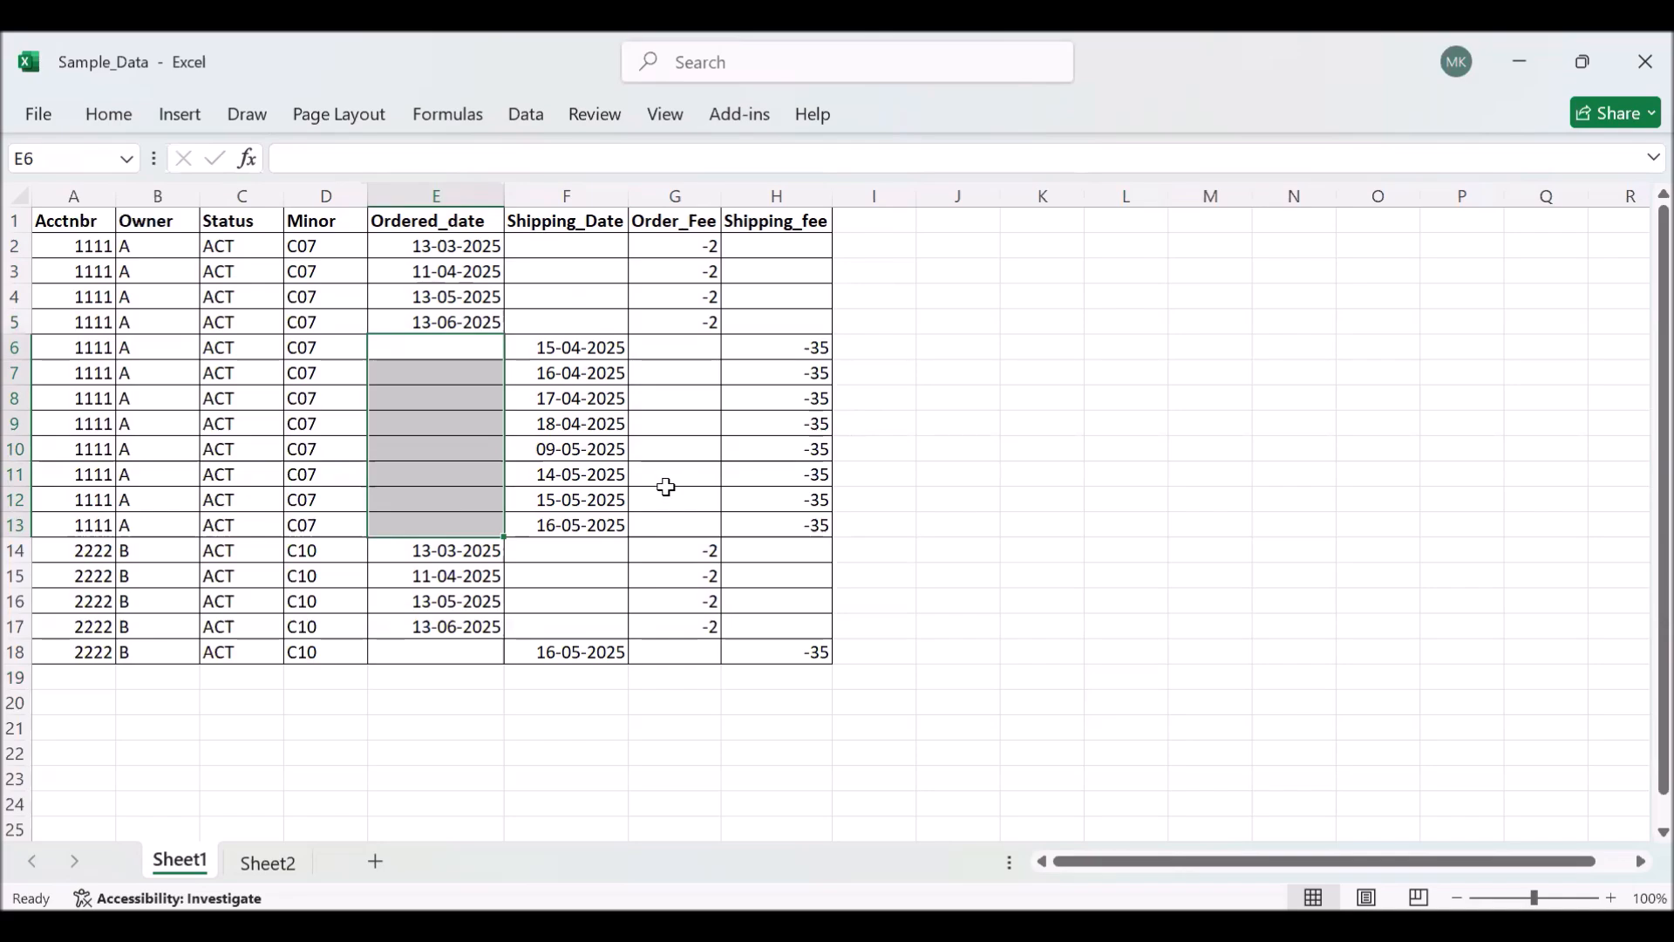
pyautogui.click(1005, 499)
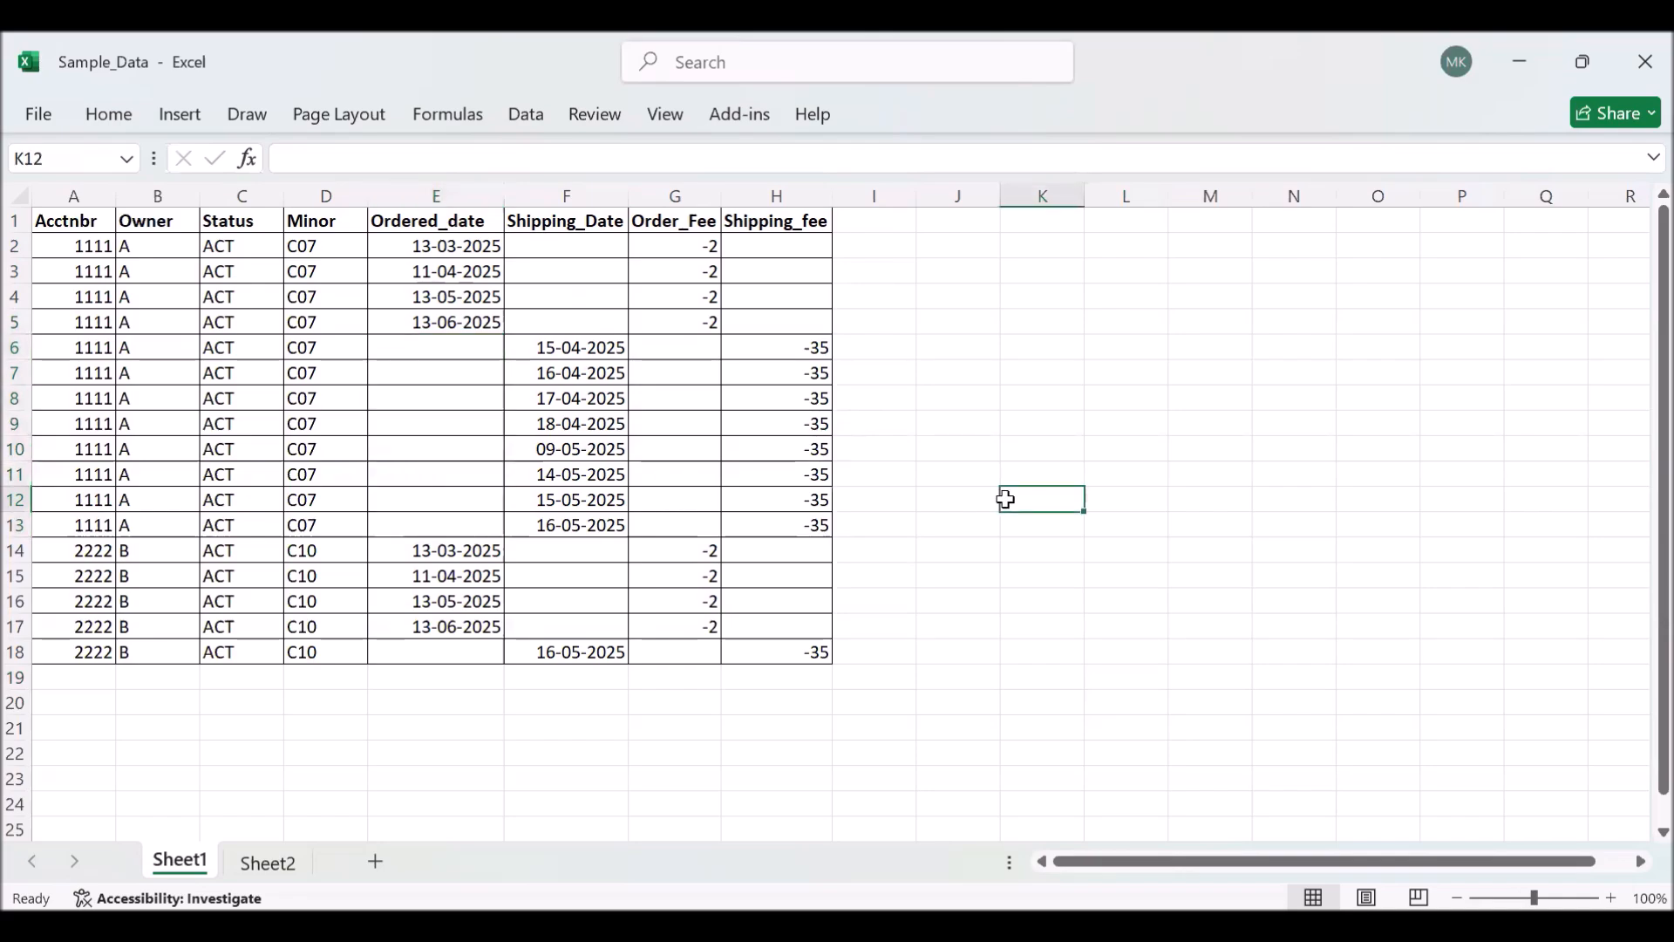